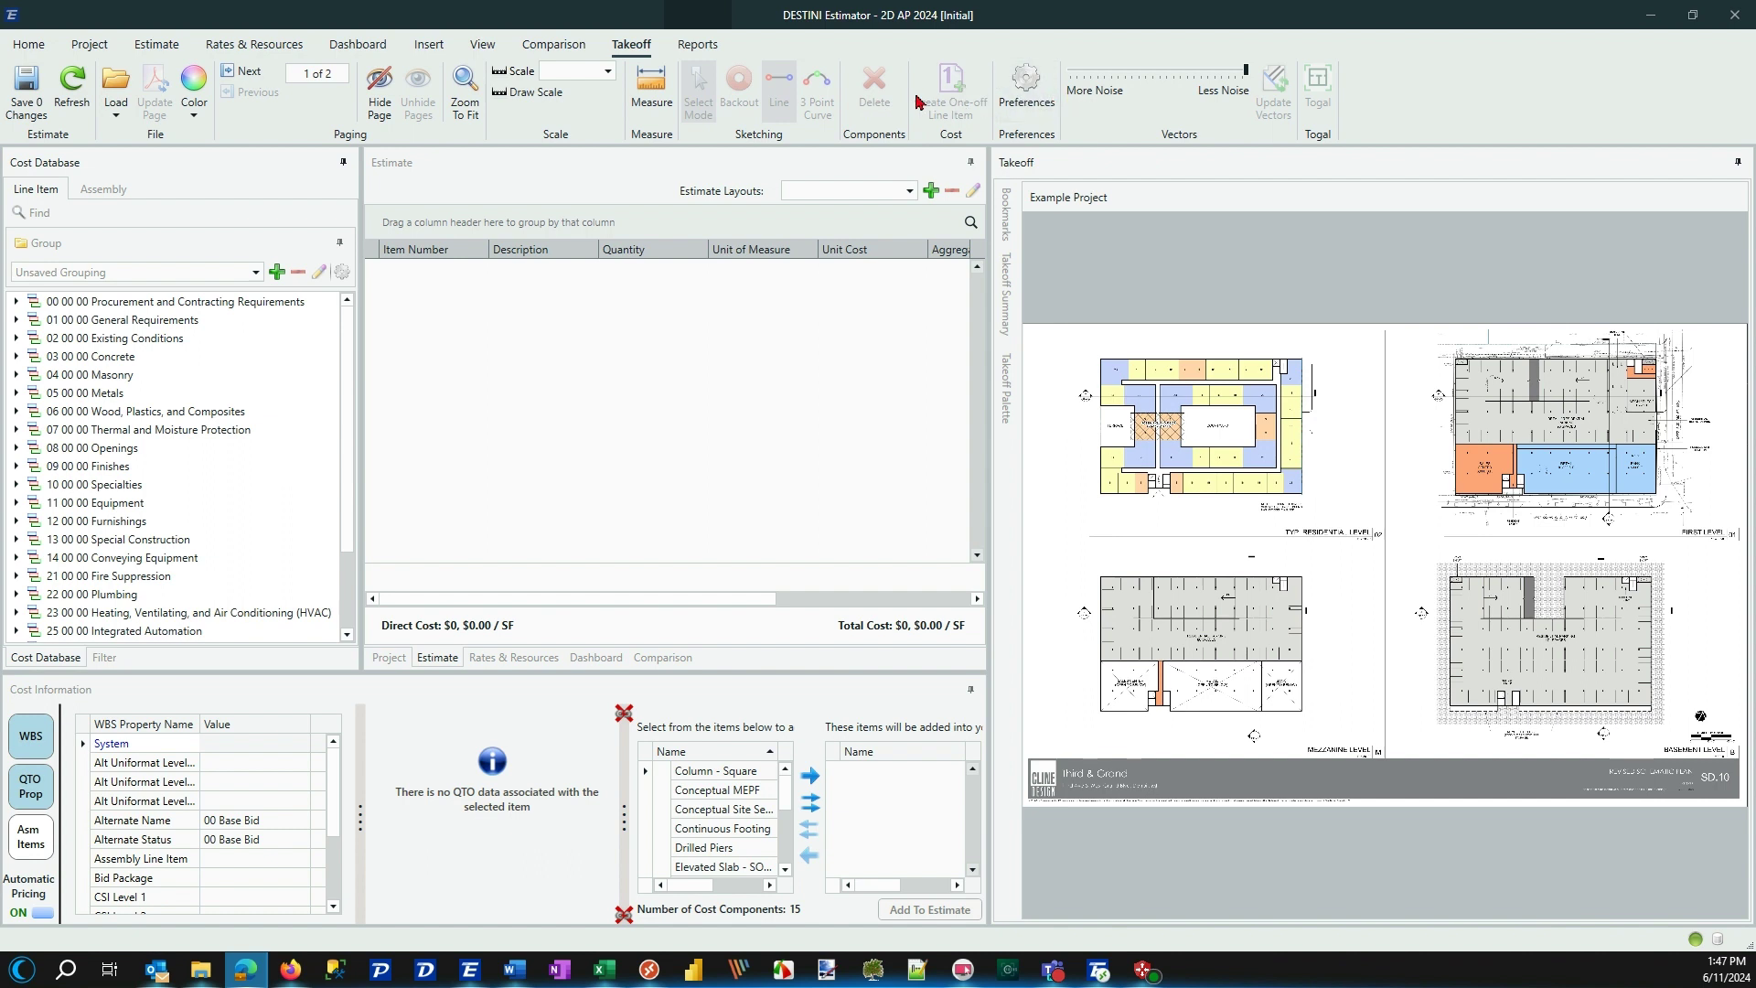
- Set the drawing page's scale to 1" = 30' and save the change to the estimate
{"action": "left_click", "coordinate": [607, 71]}
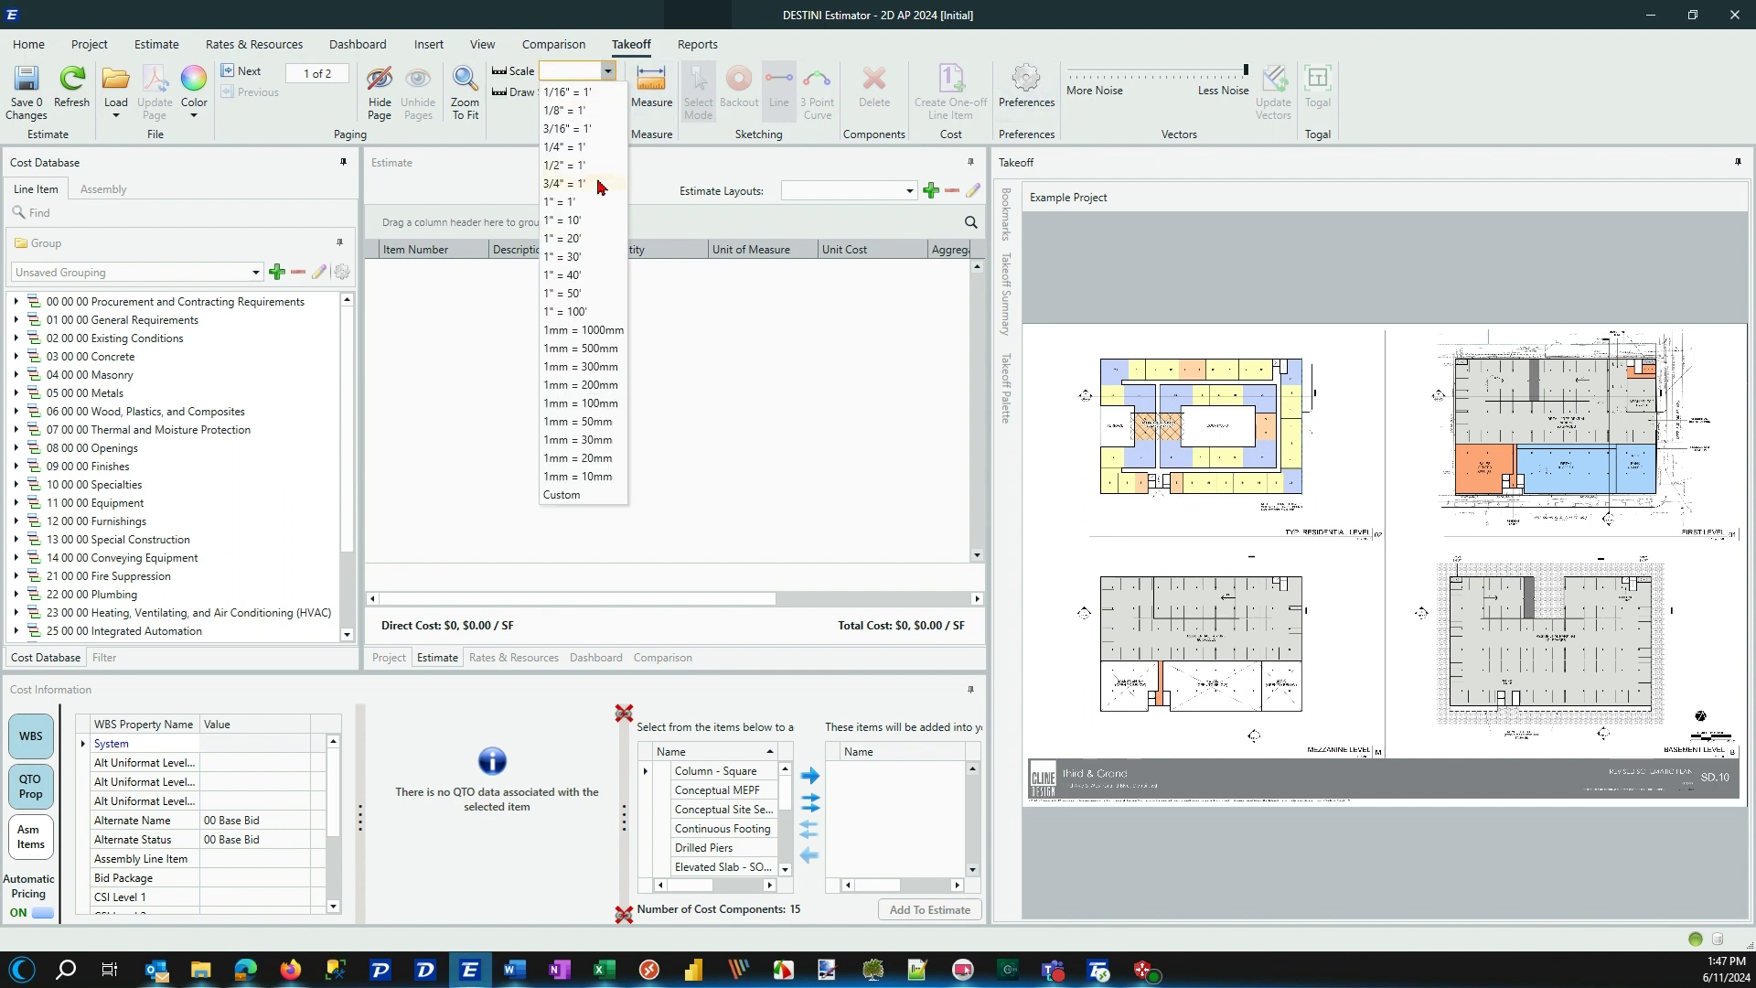
{"action": "left_click", "coordinate": [589, 258]}
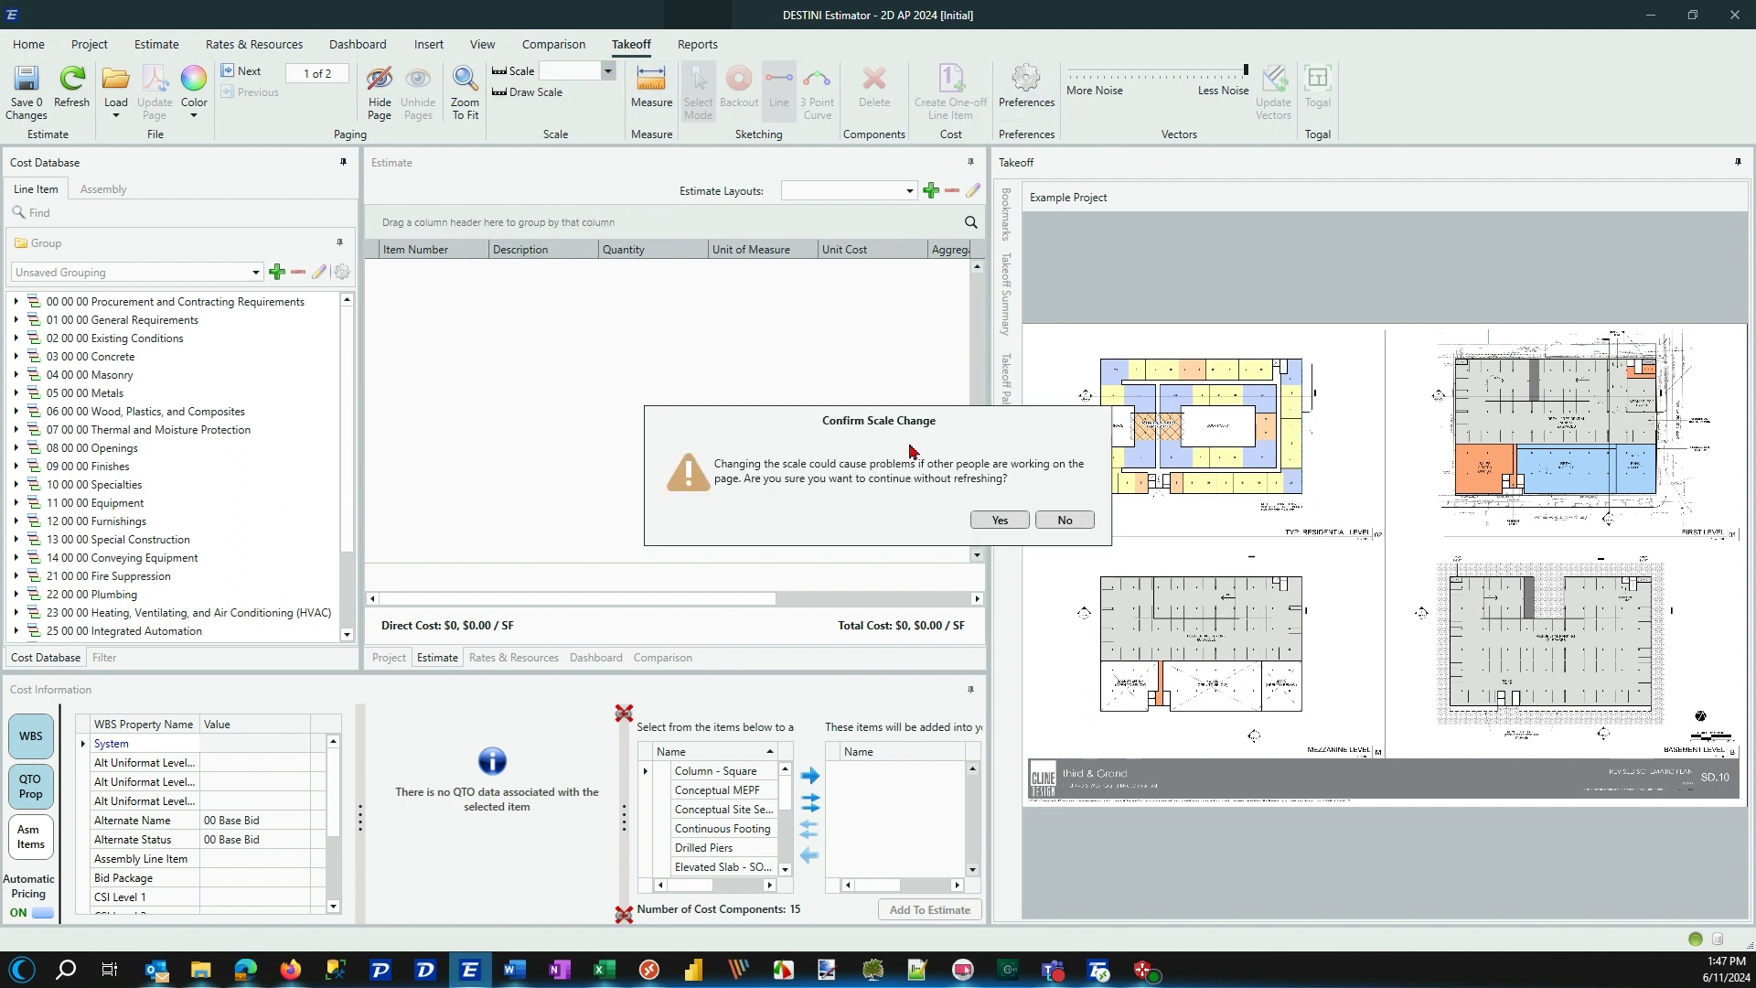
{"action": "left_click", "coordinate": [1012, 525]}
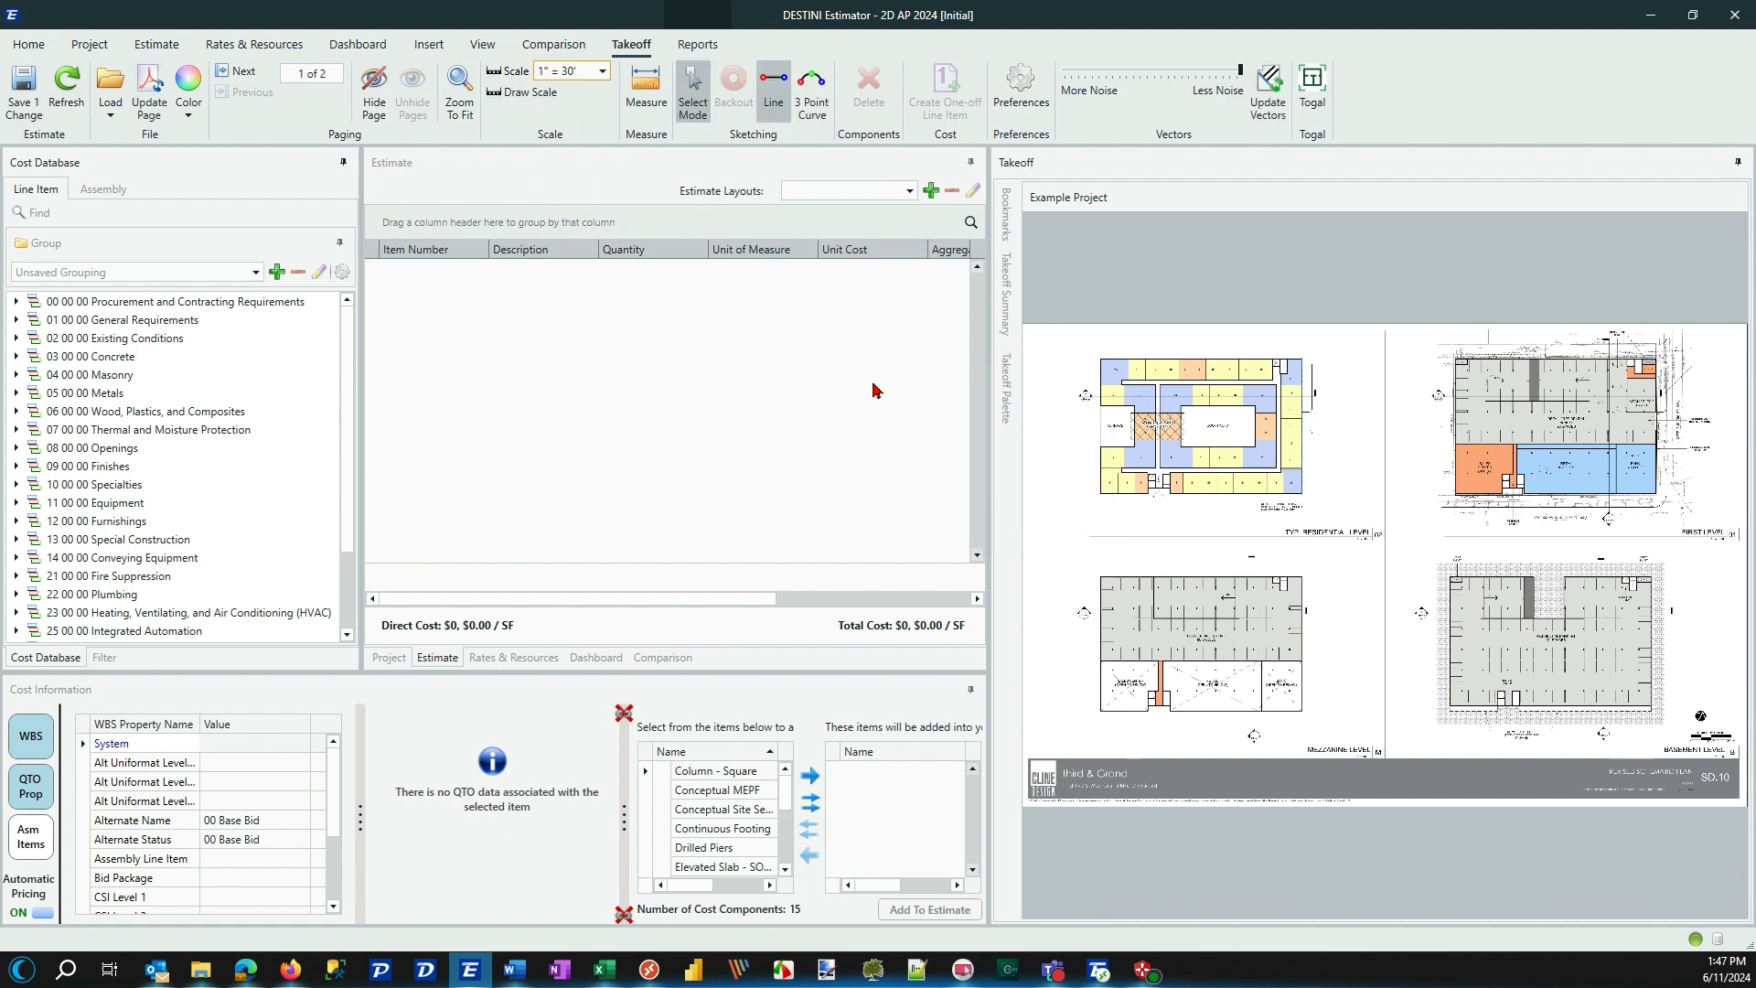
{"action": "left_click", "coordinate": [32, 98]}
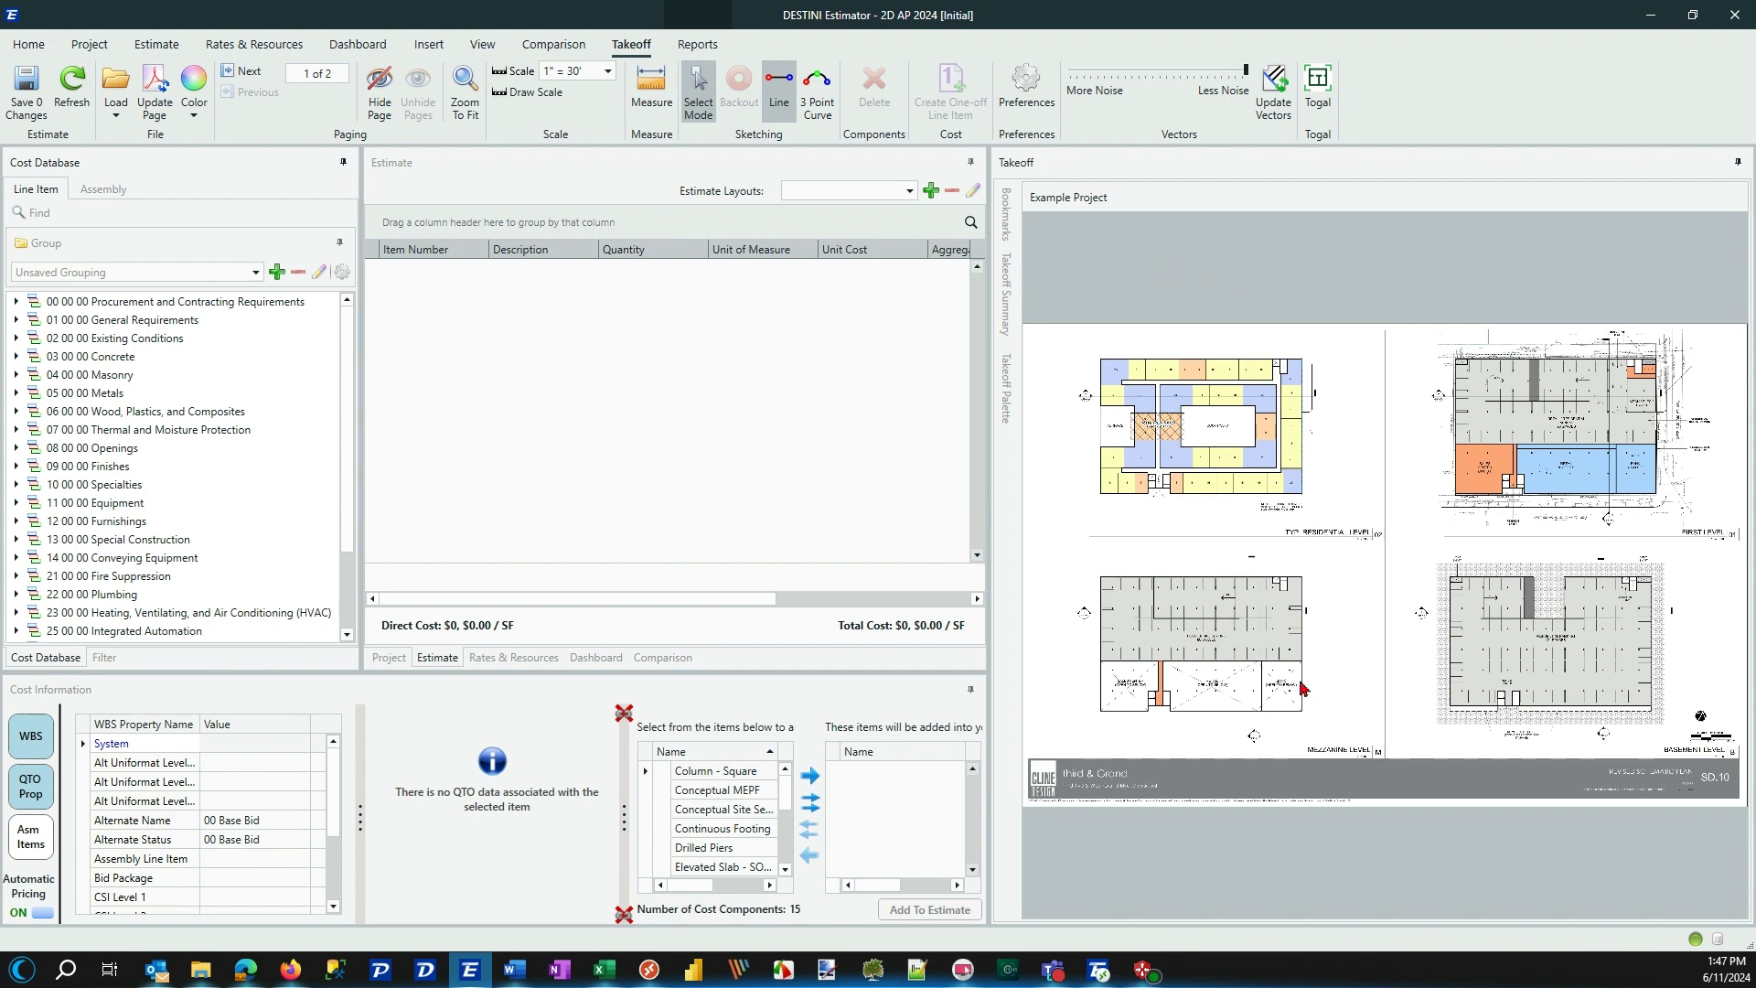
- Search the cost database for "parti" and select line item 092100.050 Drywall partition - gypsum board
{"action": "scroll", "coordinate": [1117, 376], "scroll_direction": "up", "scroll_amount": 2}
{"action": "scroll", "coordinate": [1427, 378], "scroll_direction": "up", "scroll_amount": 3}
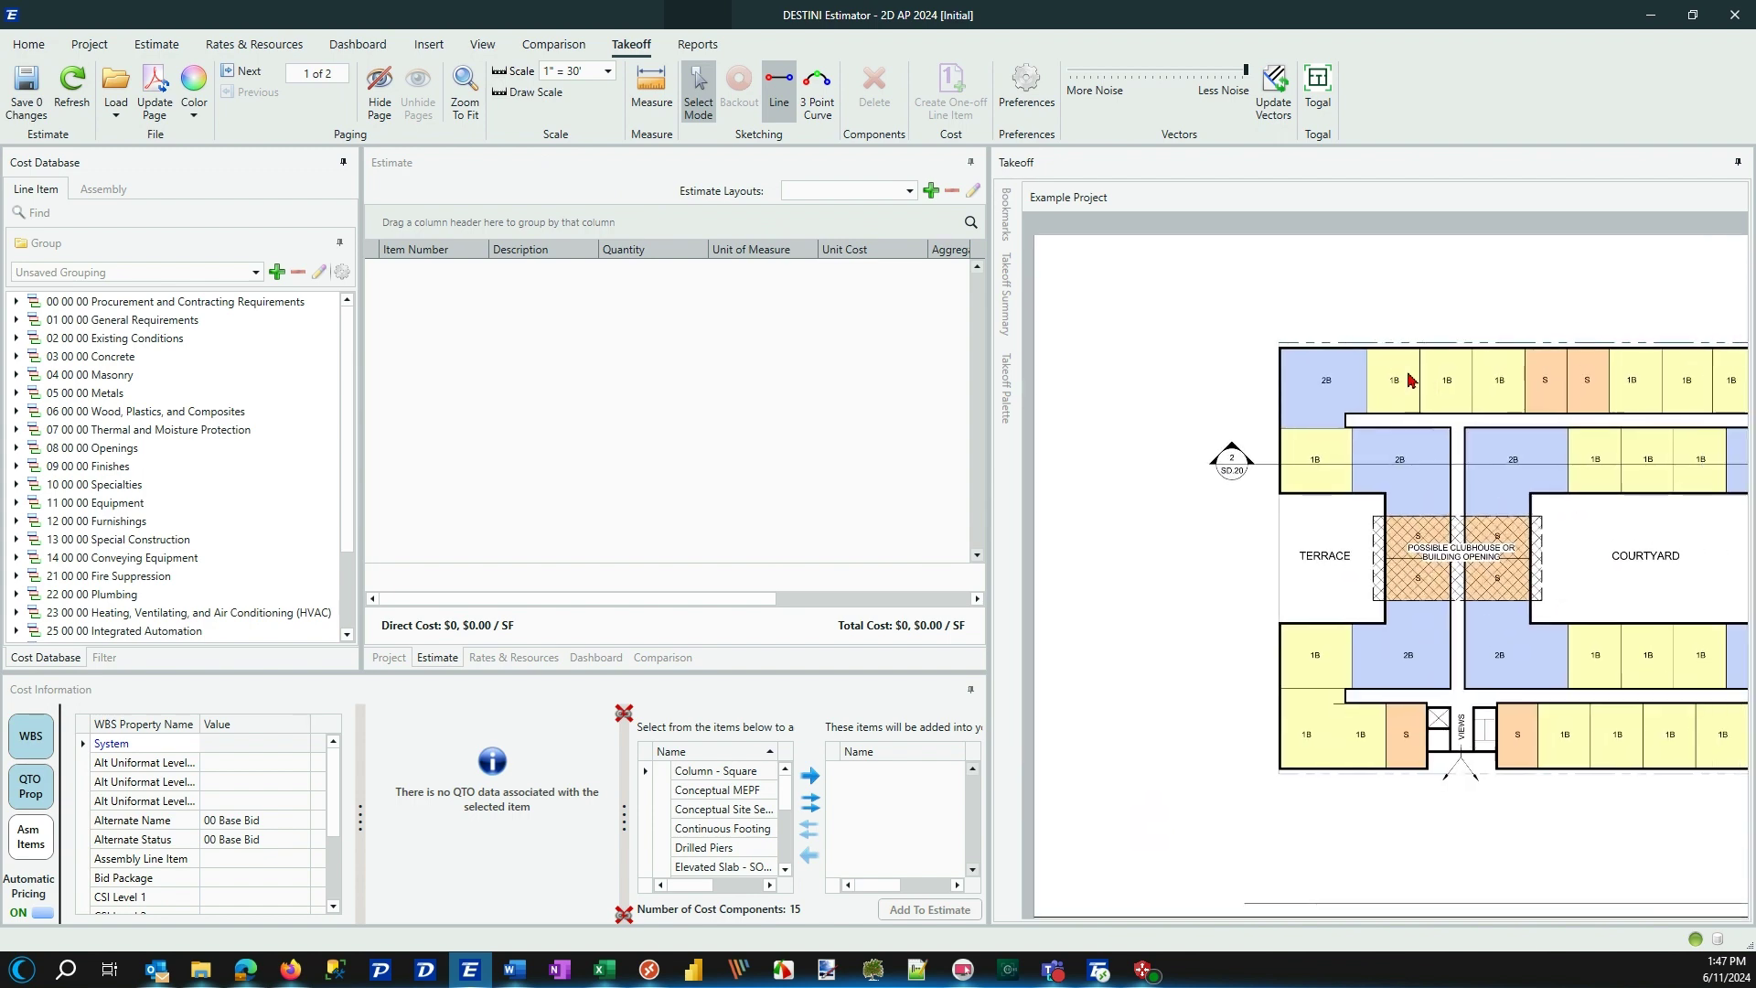
{"action": "left_click_drag", "start_coordinate": [1333, 350], "coordinate": [1386, 331]}
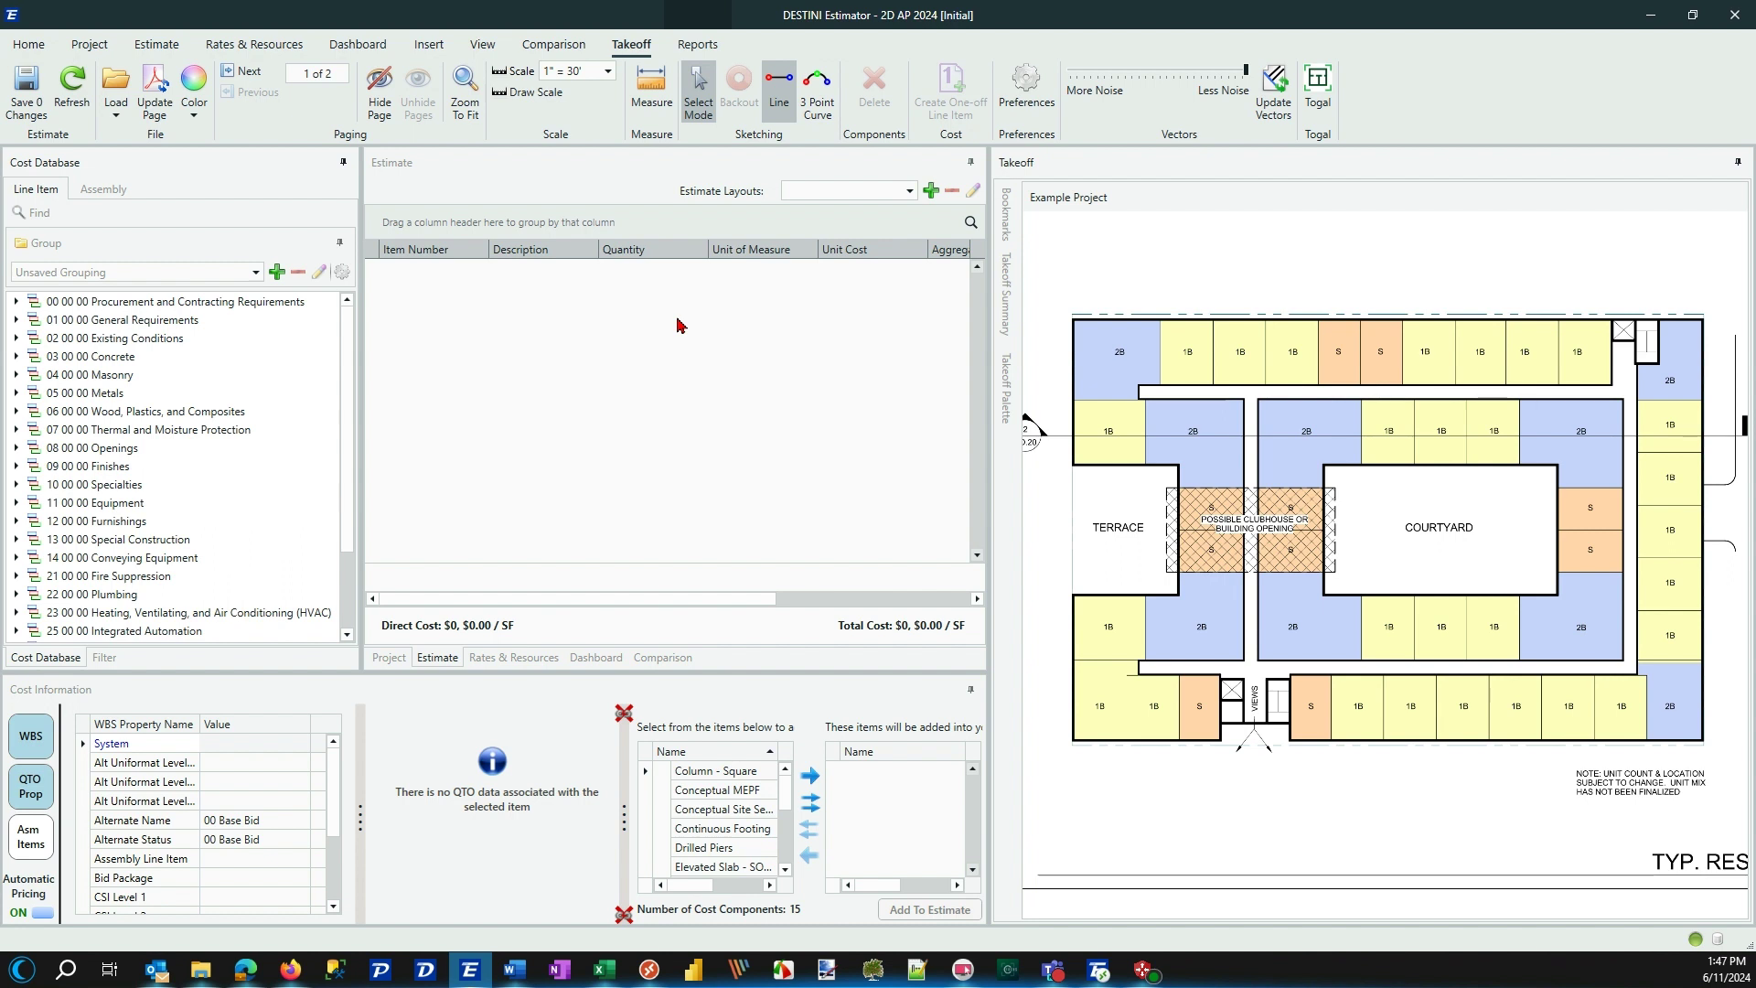
{"action": "left_click", "coordinate": [38, 214]}
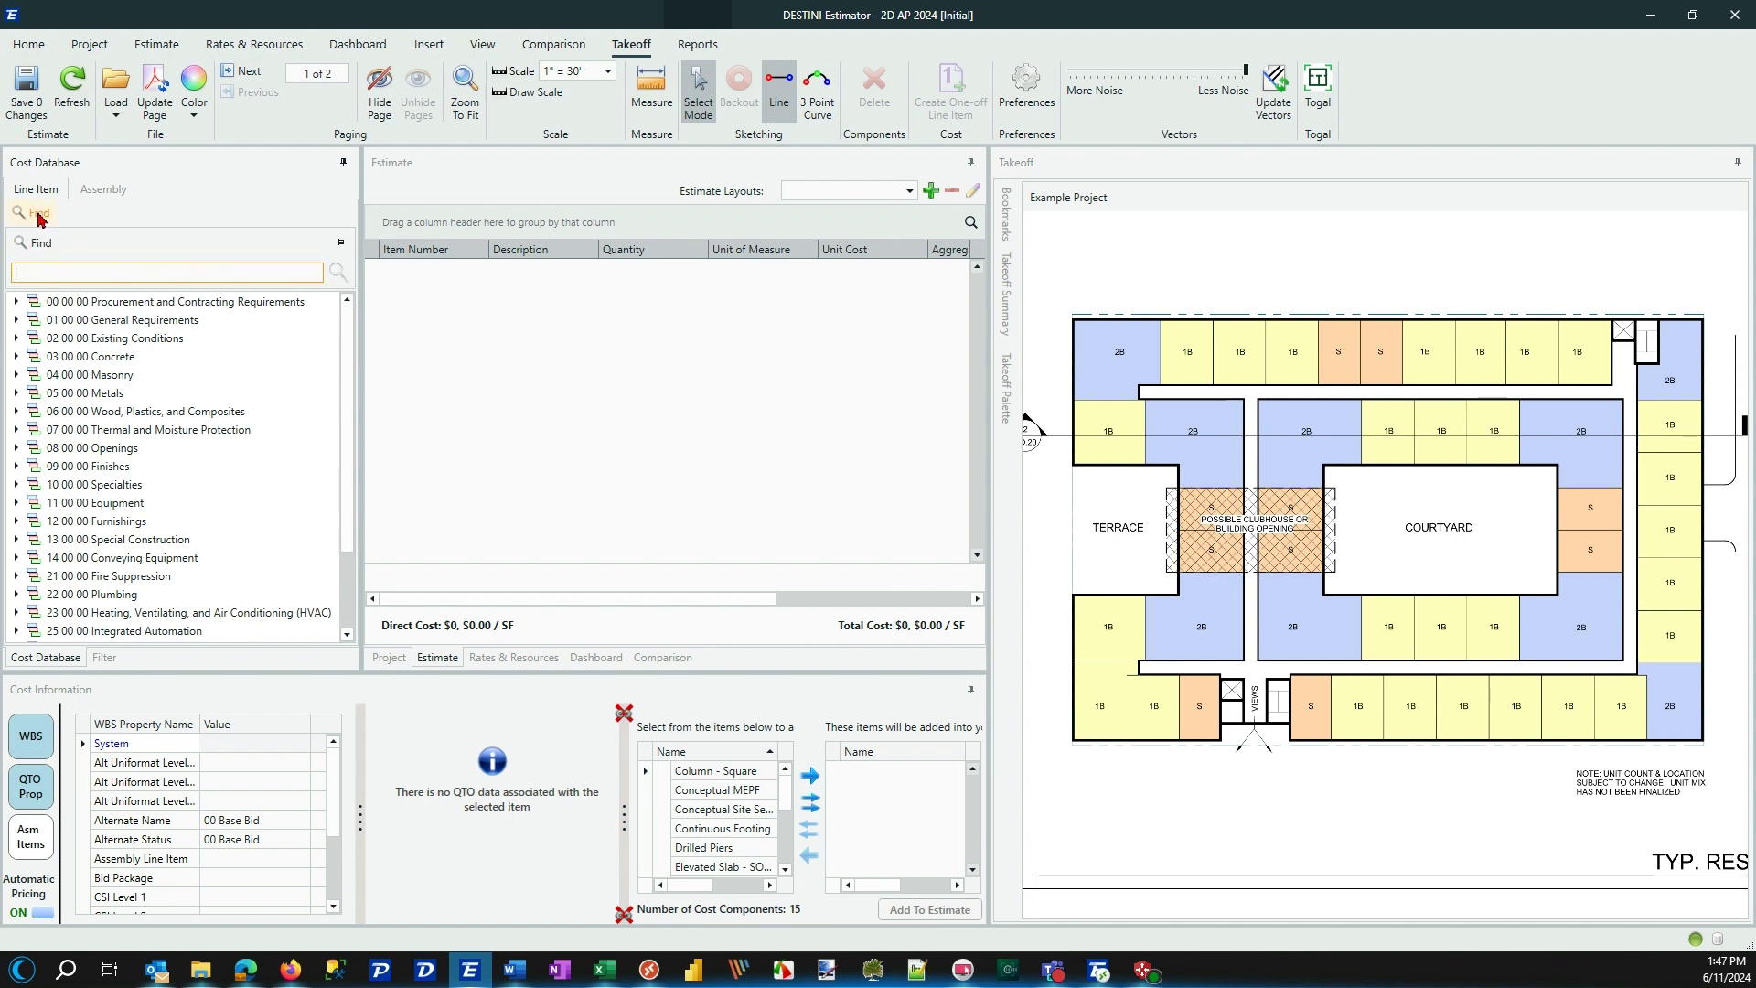
{"action": "type", "text": "parti"}
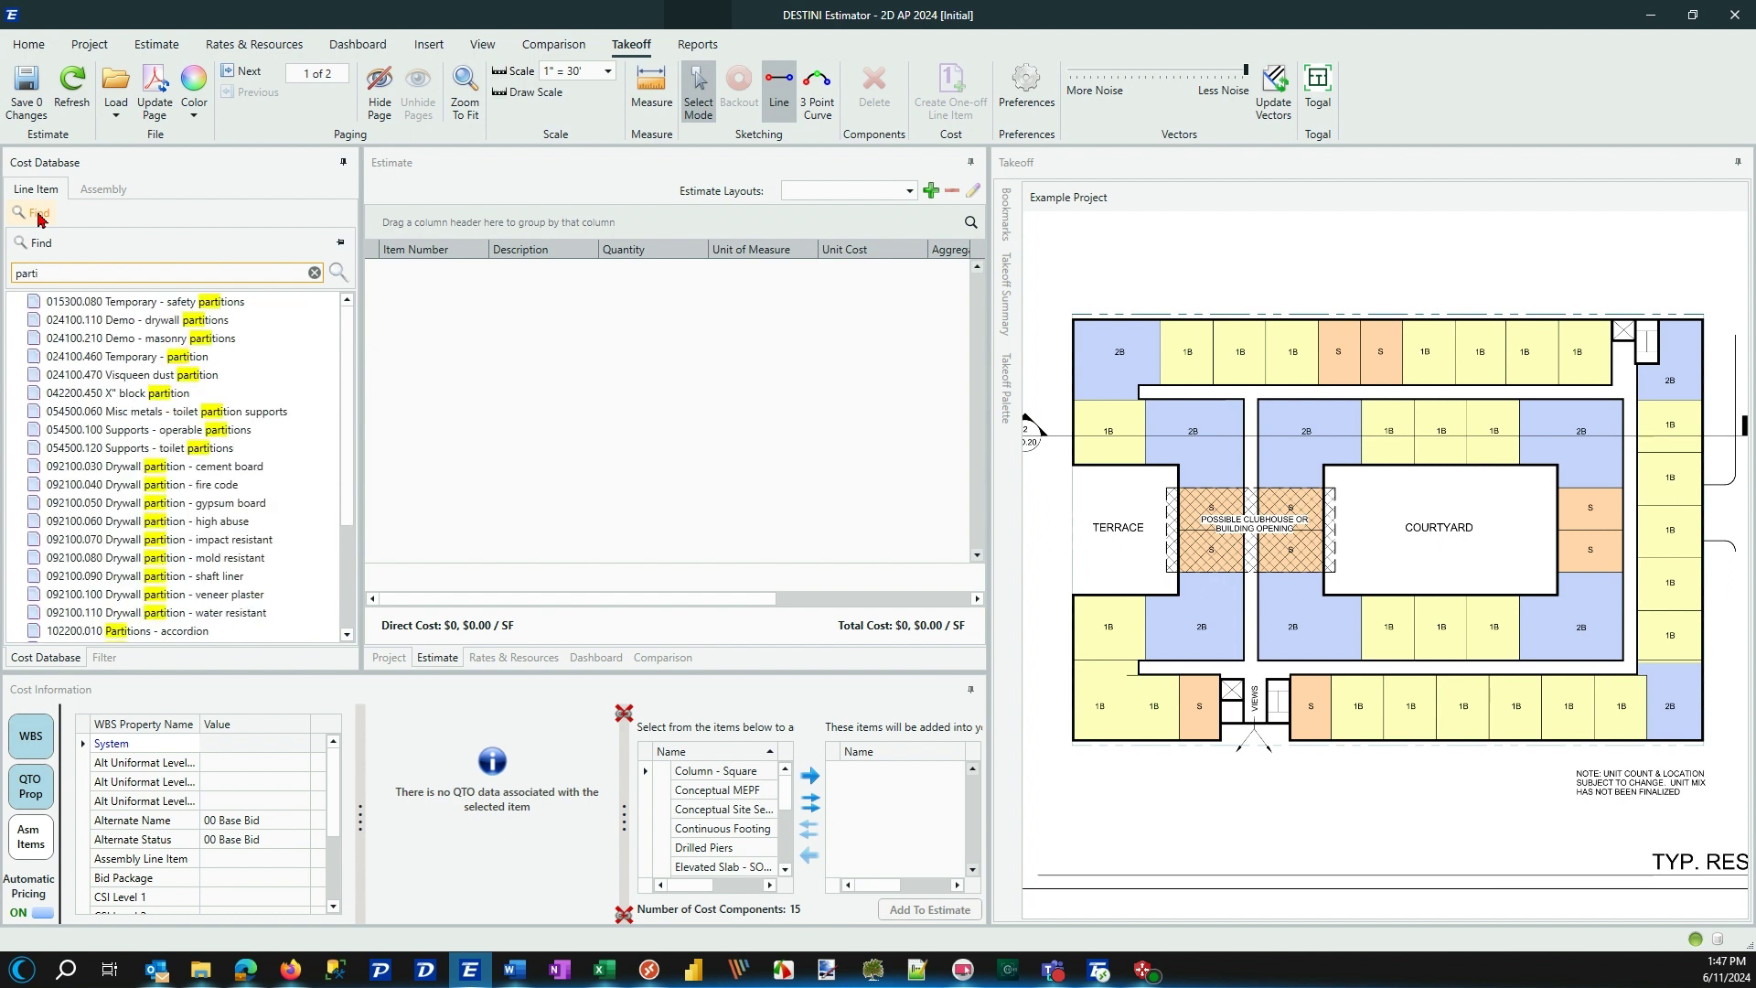
{"action": "left_click", "coordinate": [234, 505]}
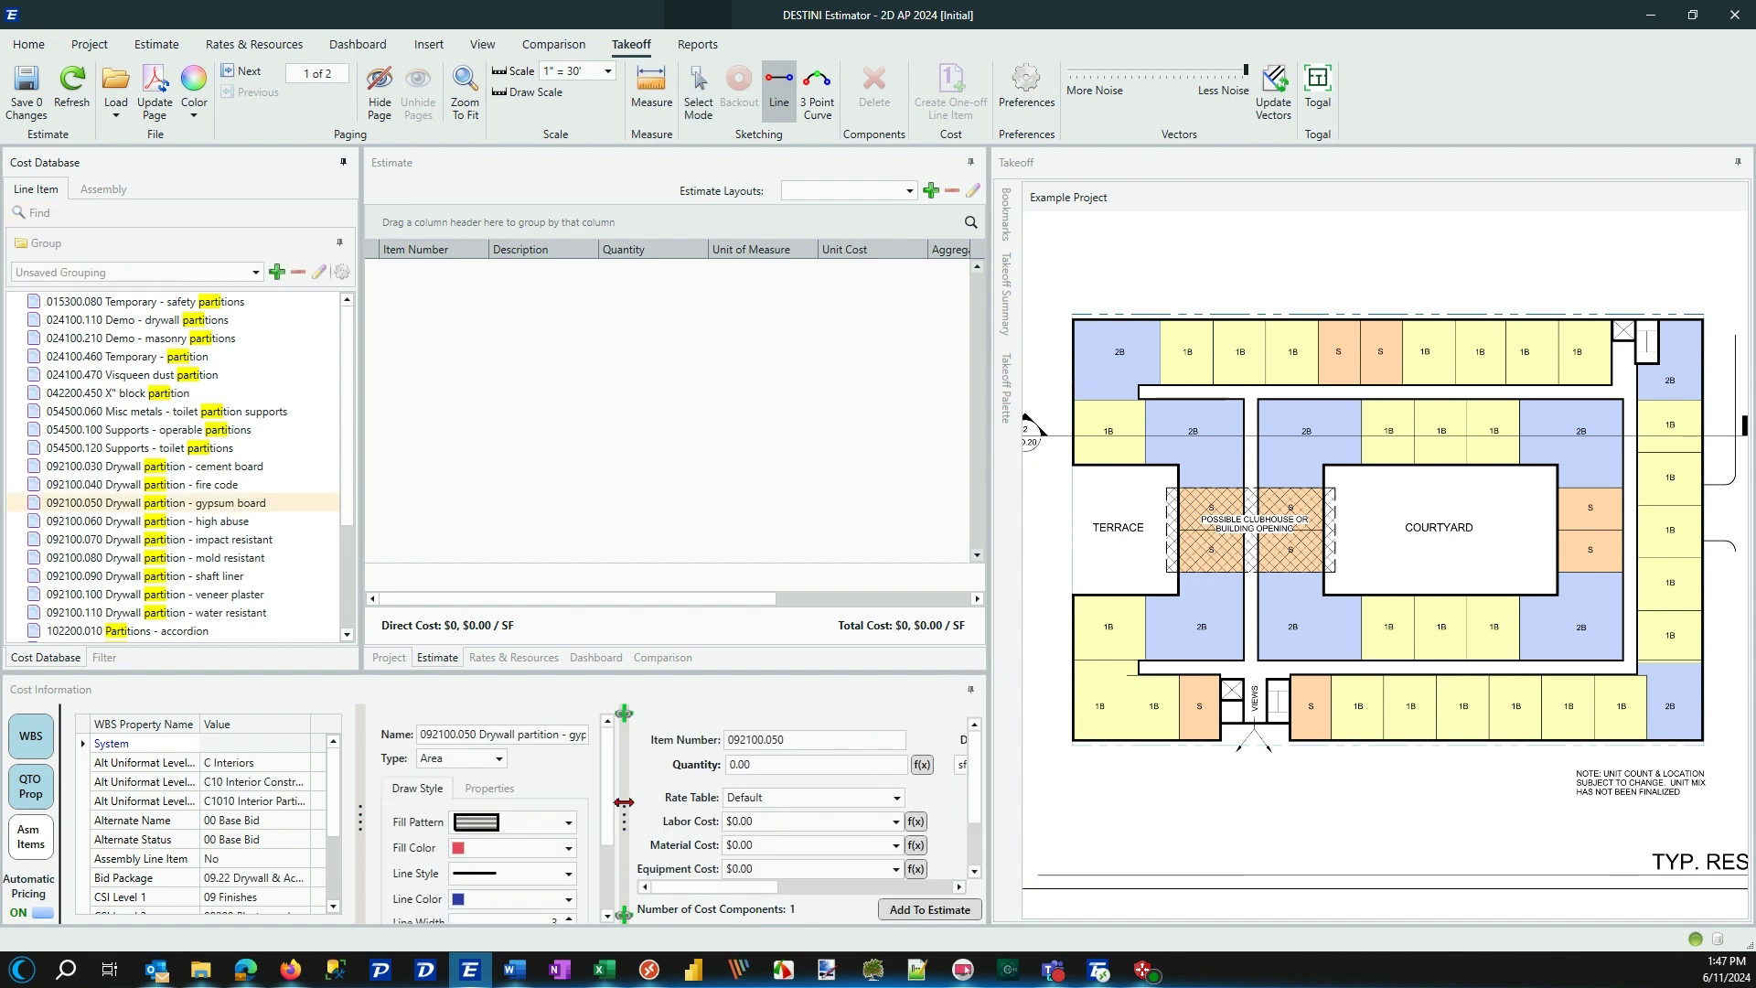
- Set the gypsum board partition's takeoff type to Line and display its takeoff properties, collapsing the drawing to gain room
{"action": "left_click_drag", "start_coordinate": [363, 820], "coordinate": [350, 821]}
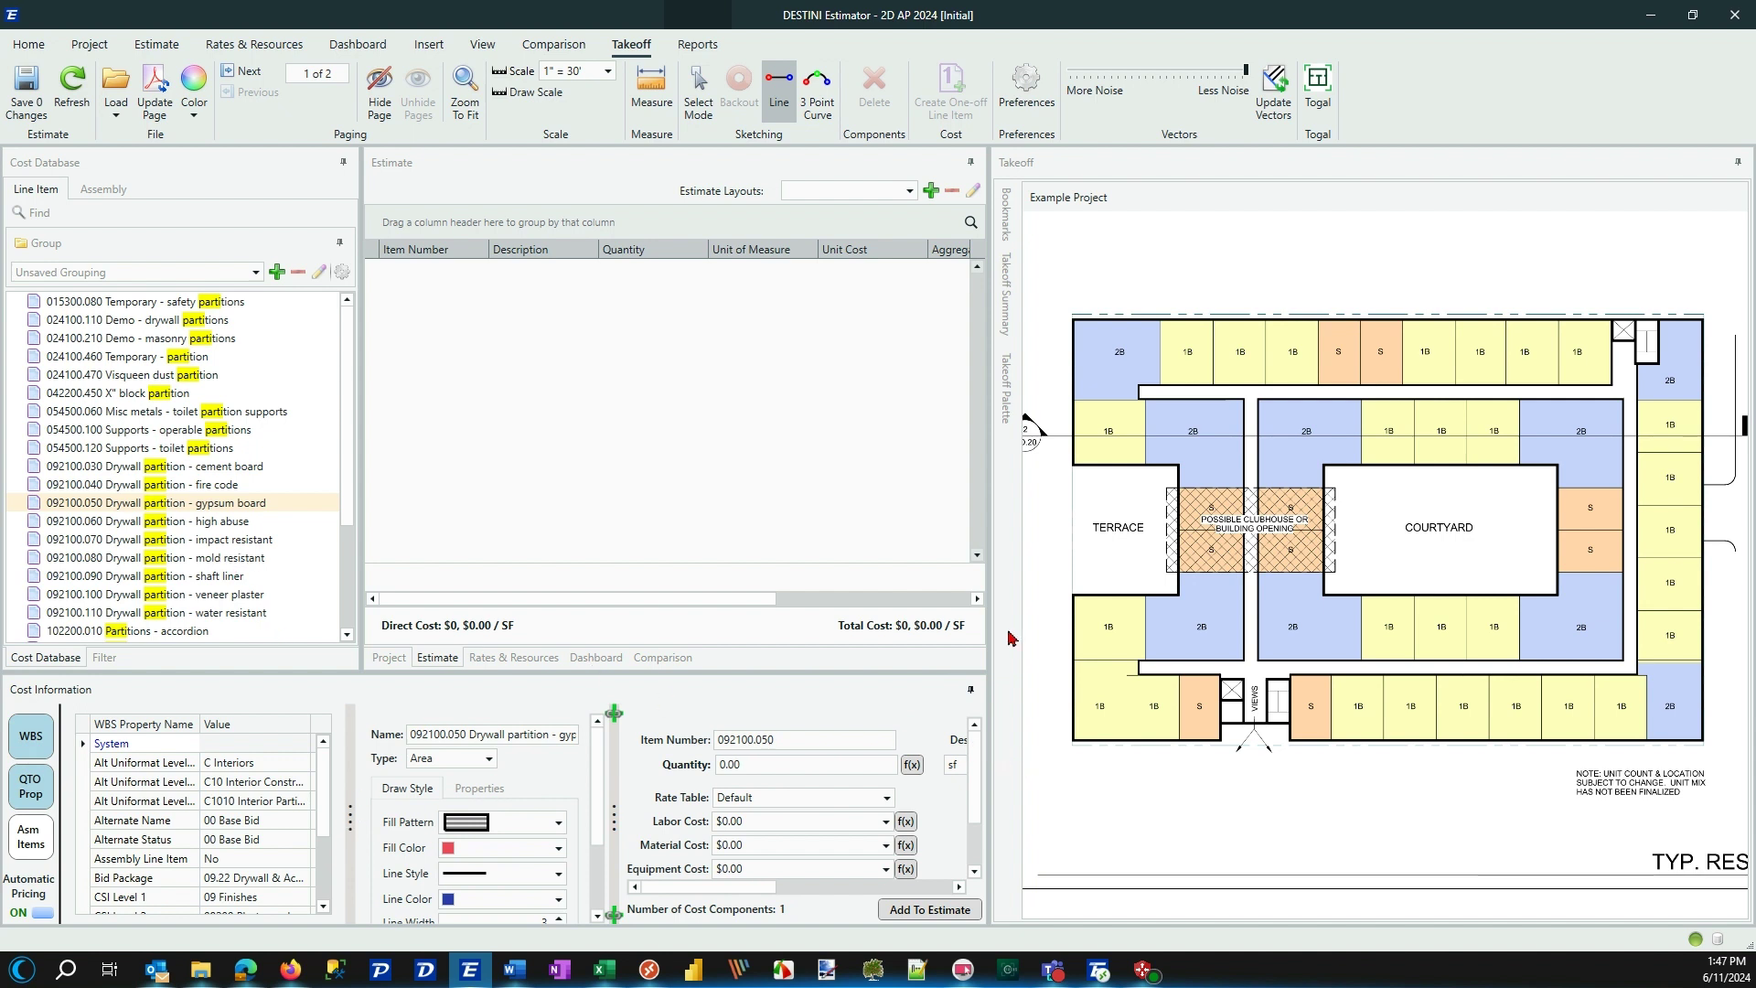
{"action": "left_click", "coordinate": [1737, 165]}
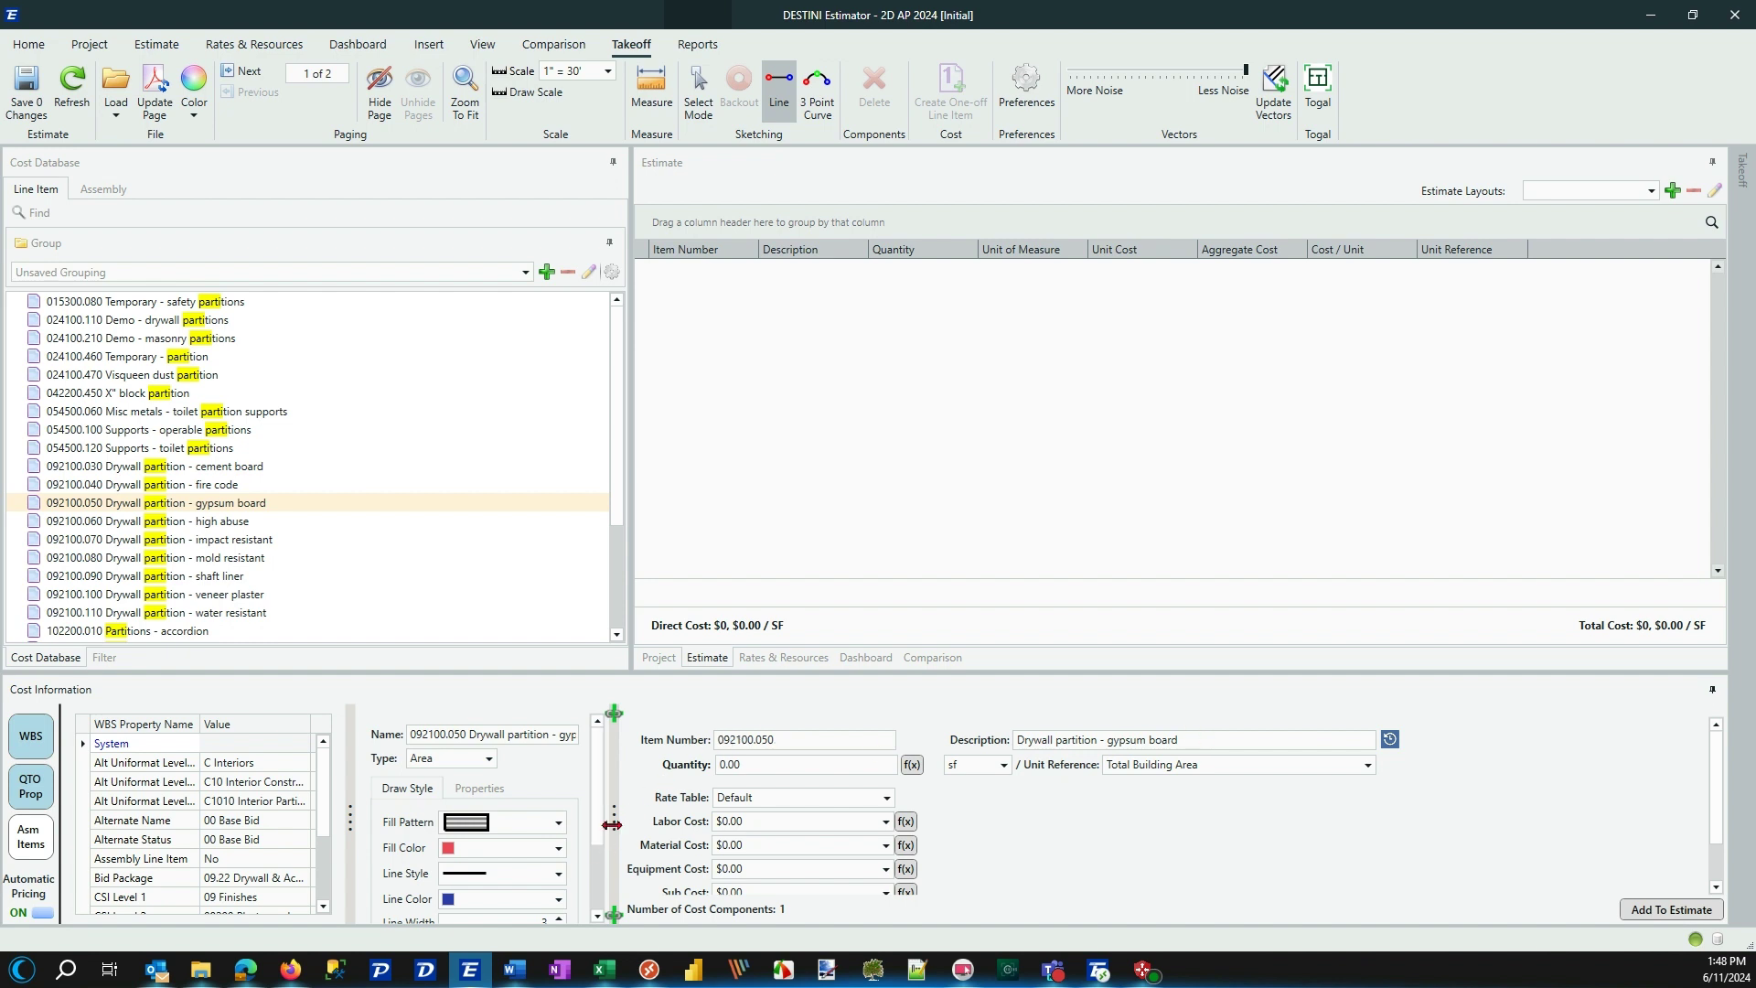
{"action": "left_click_drag", "start_coordinate": [614, 818], "coordinate": [702, 819]}
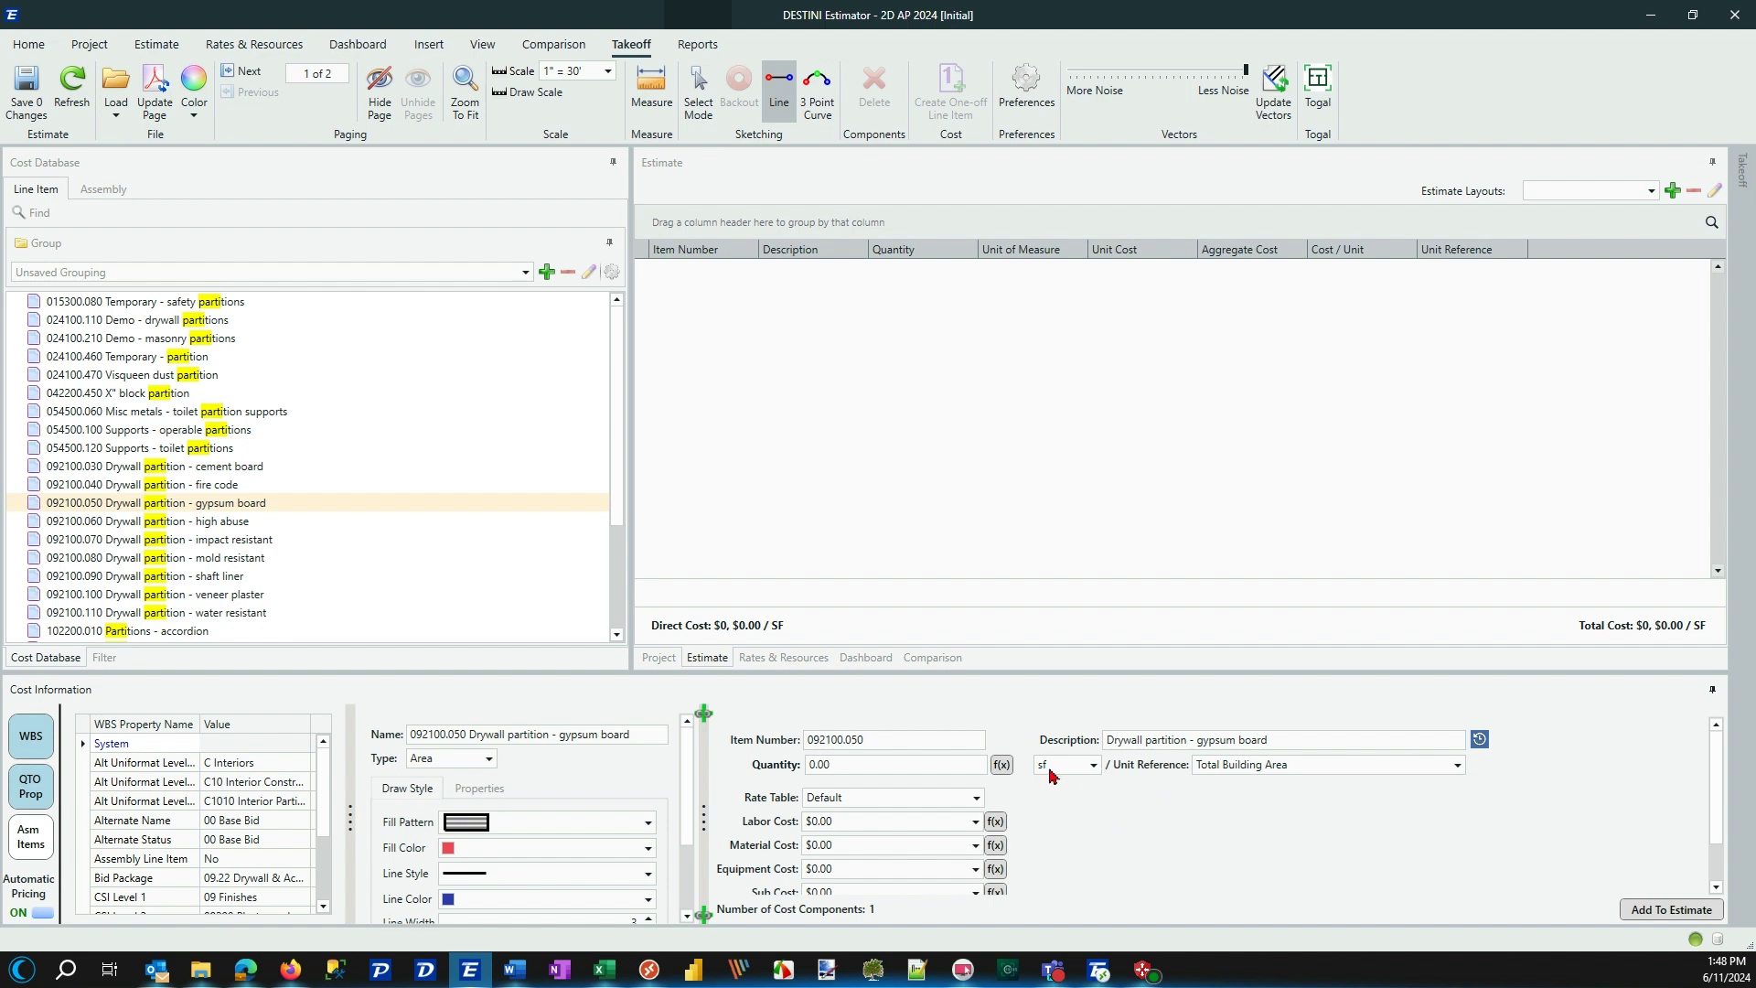
{"action": "left_click", "coordinate": [488, 762]}
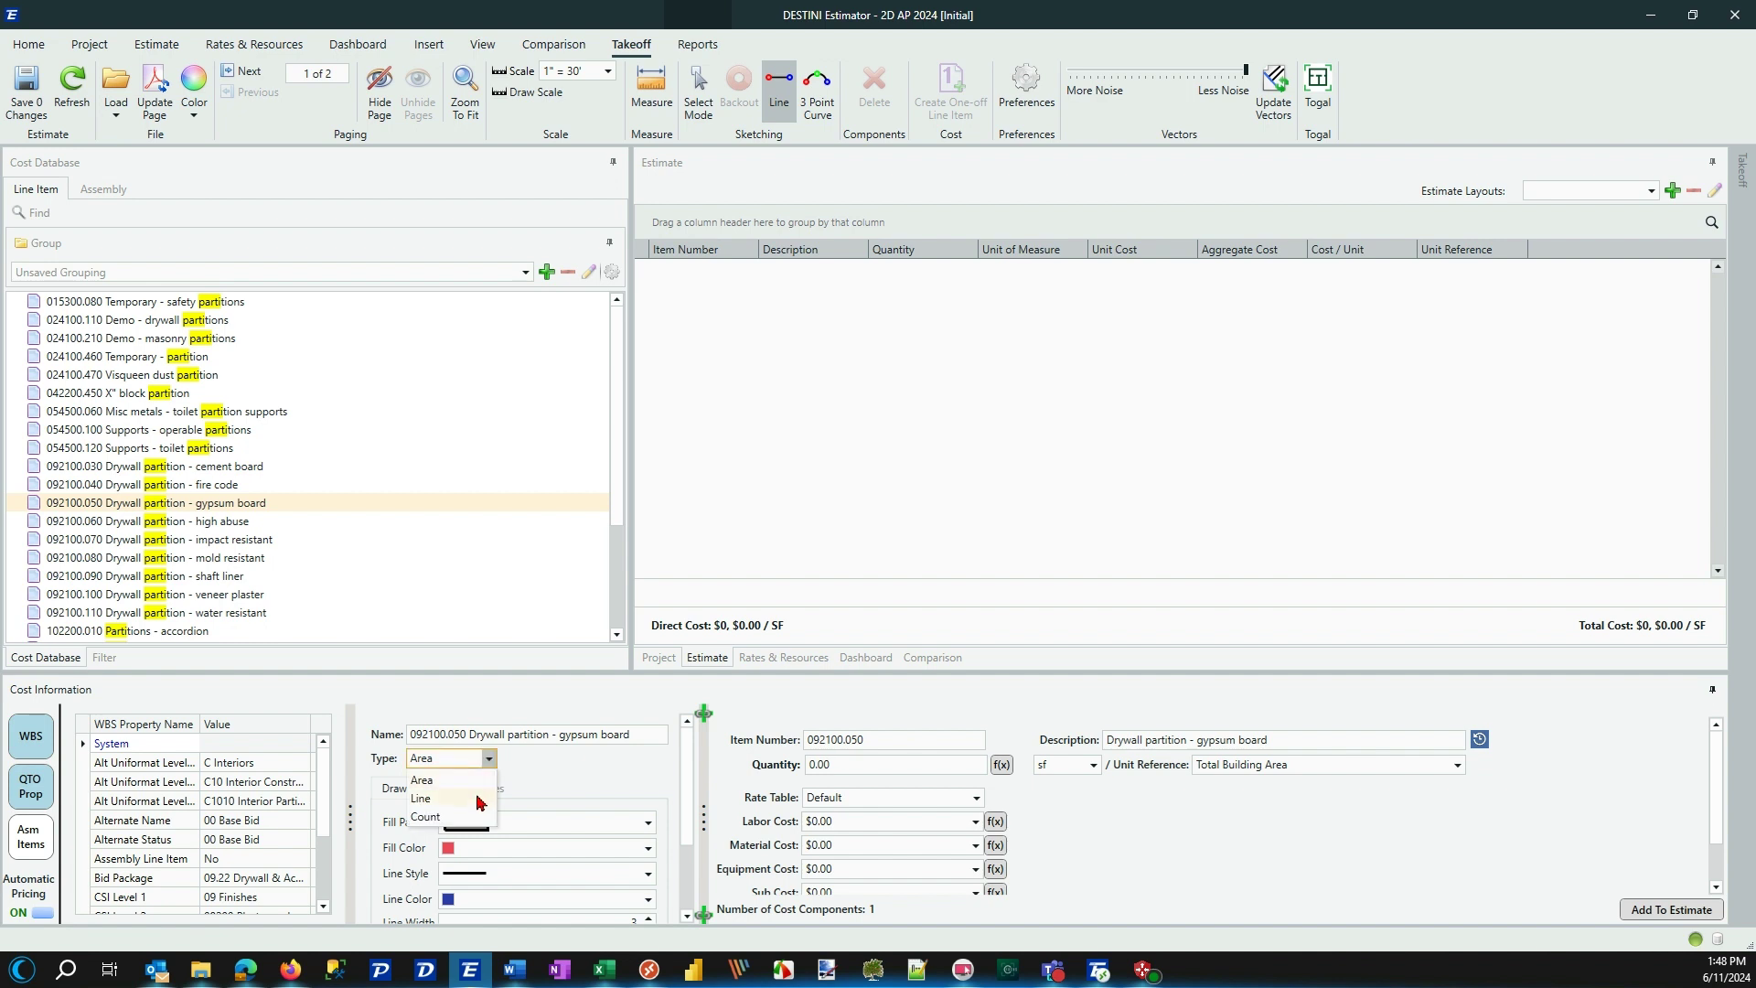
{"action": "left_click", "coordinate": [476, 800]}
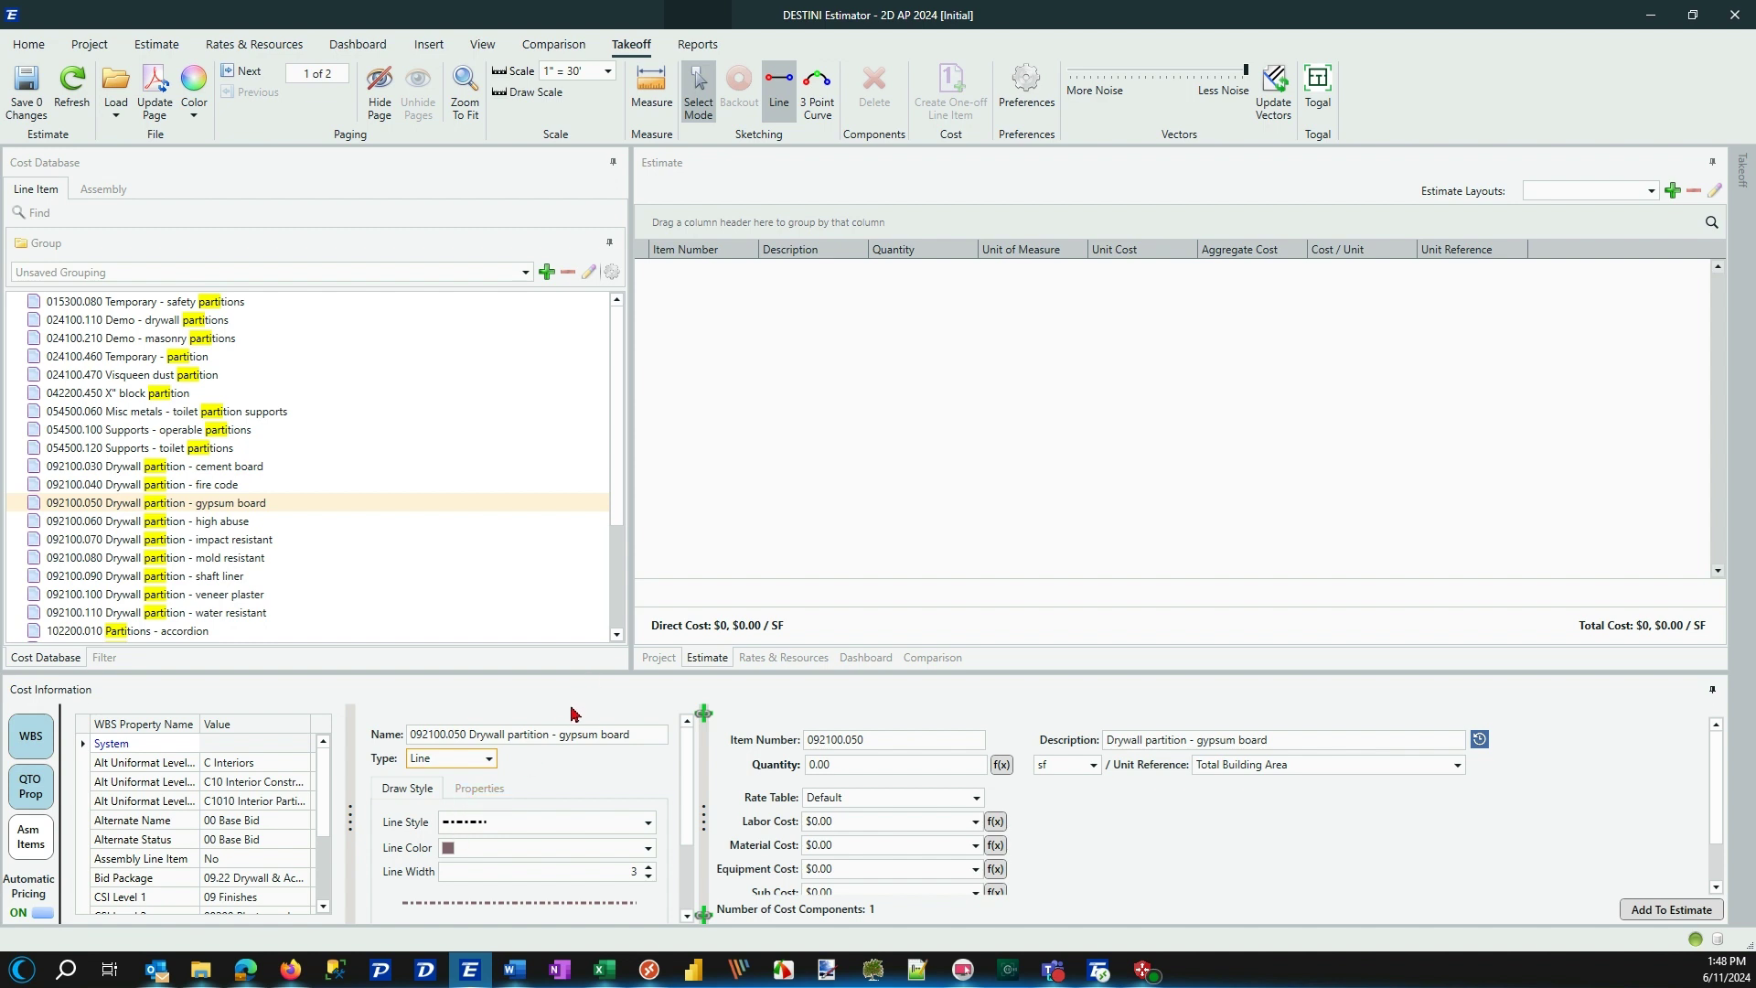
{"action": "left_click", "coordinate": [479, 788]}
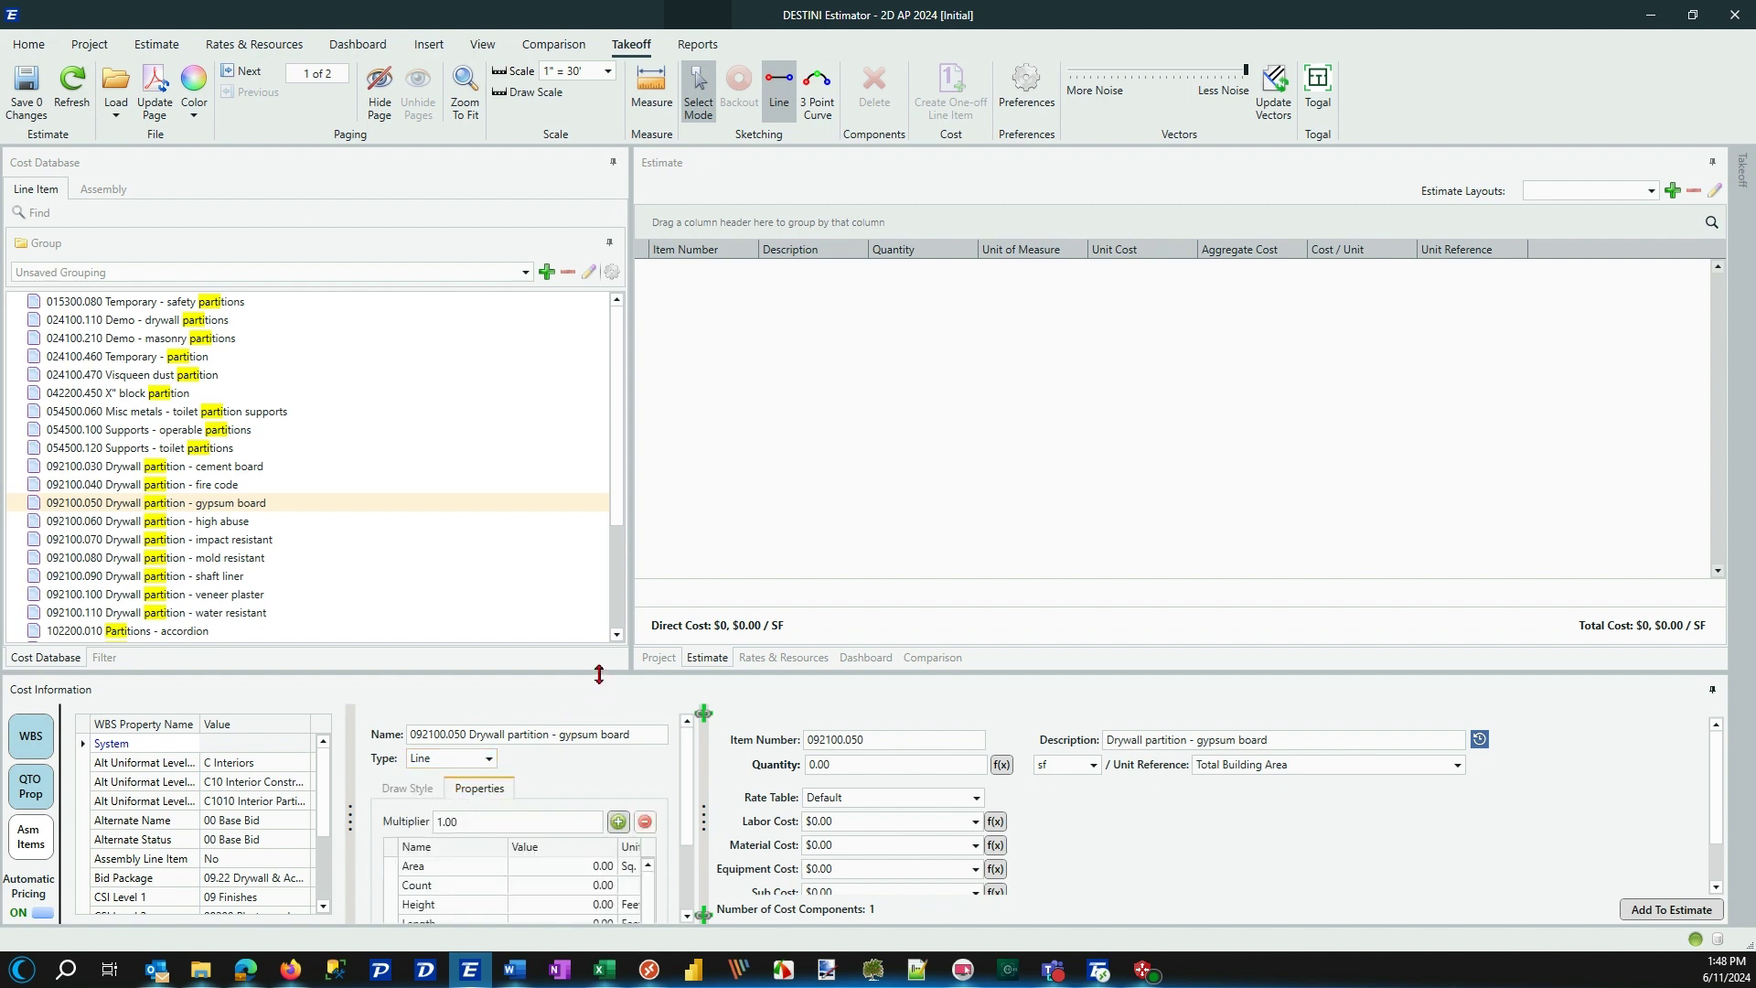
{"action": "left_click_drag", "start_coordinate": [599, 674], "coordinate": [601, 546]}
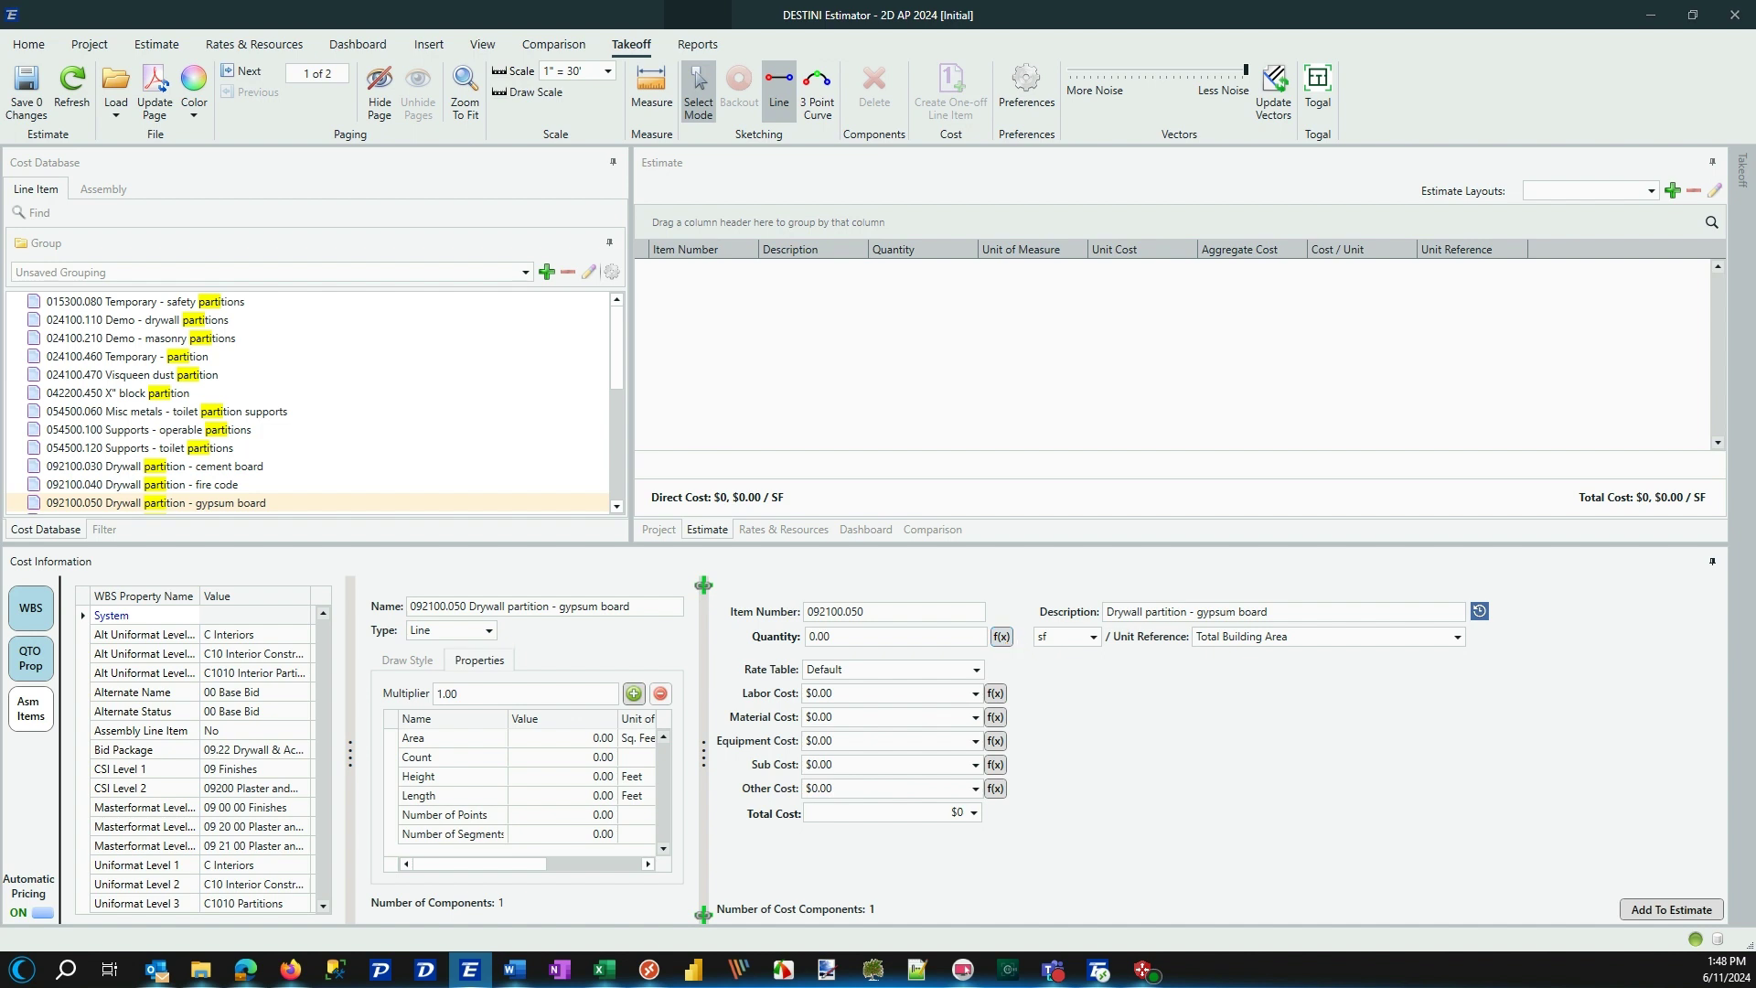
- Define the line item's quantity with the formula Length * Height
{"action": "left_click", "coordinate": [1001, 636]}
{"action": "left_click_drag", "start_coordinate": [412, 15], "coordinate": [1208, 449]}
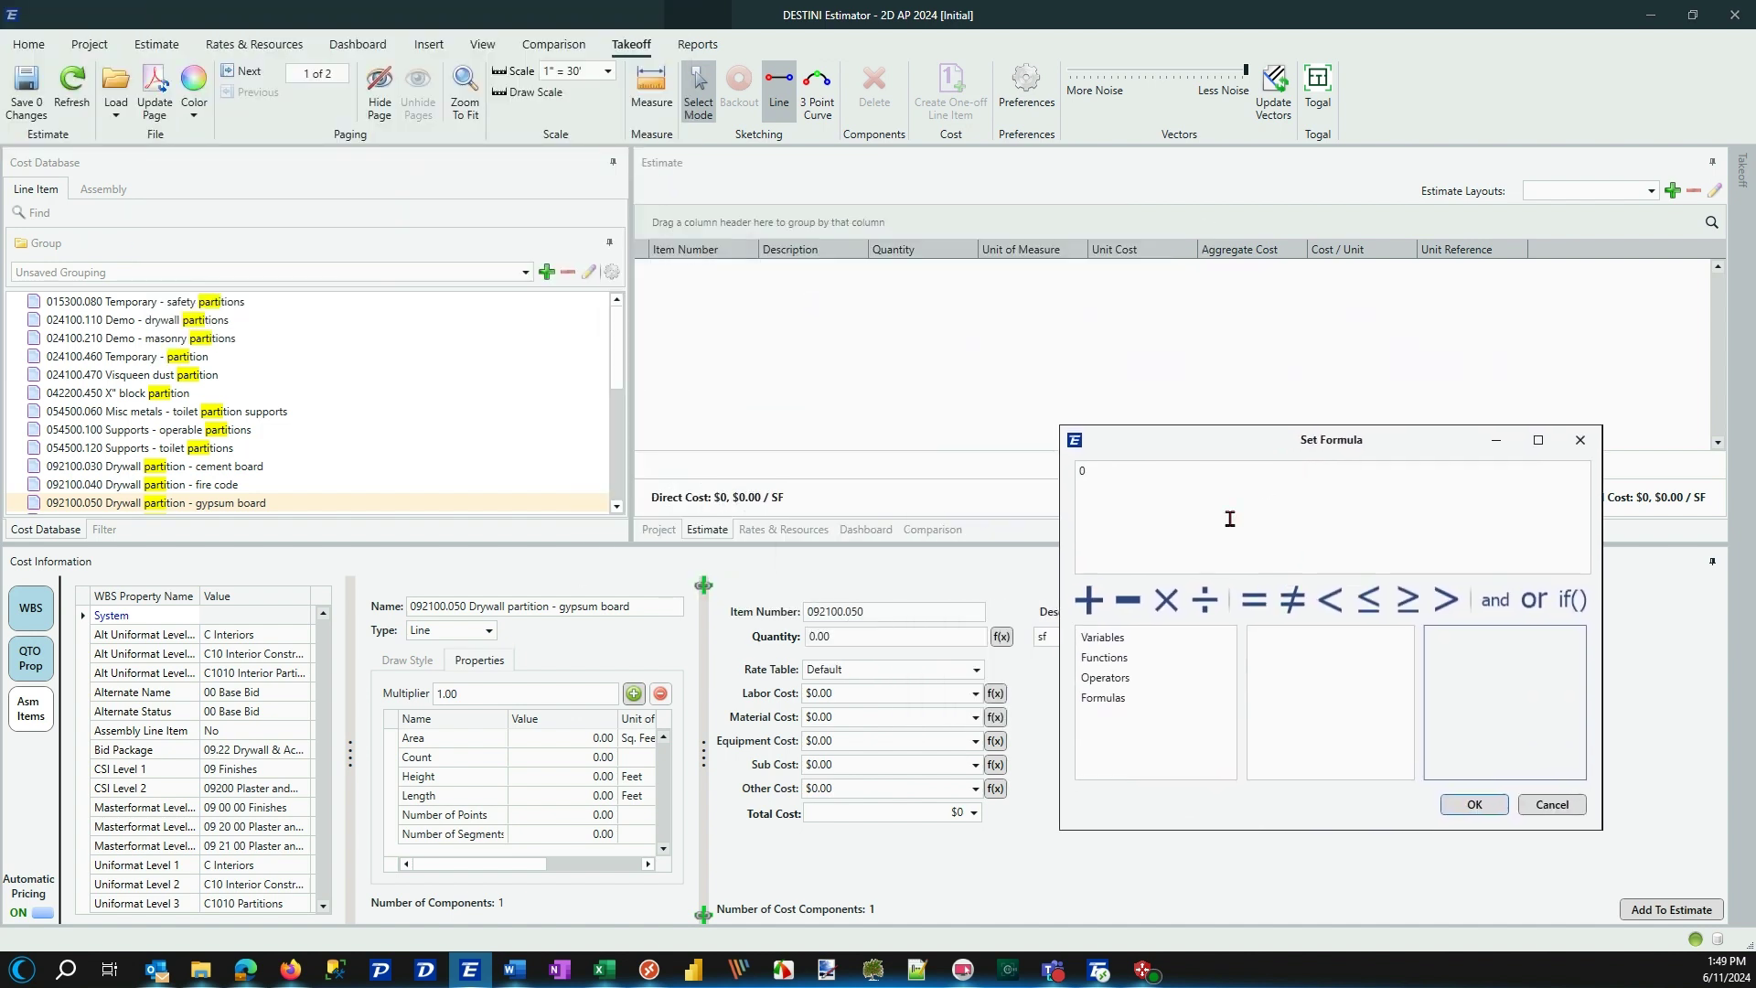
{"action": "left_click", "coordinate": [1178, 486]}
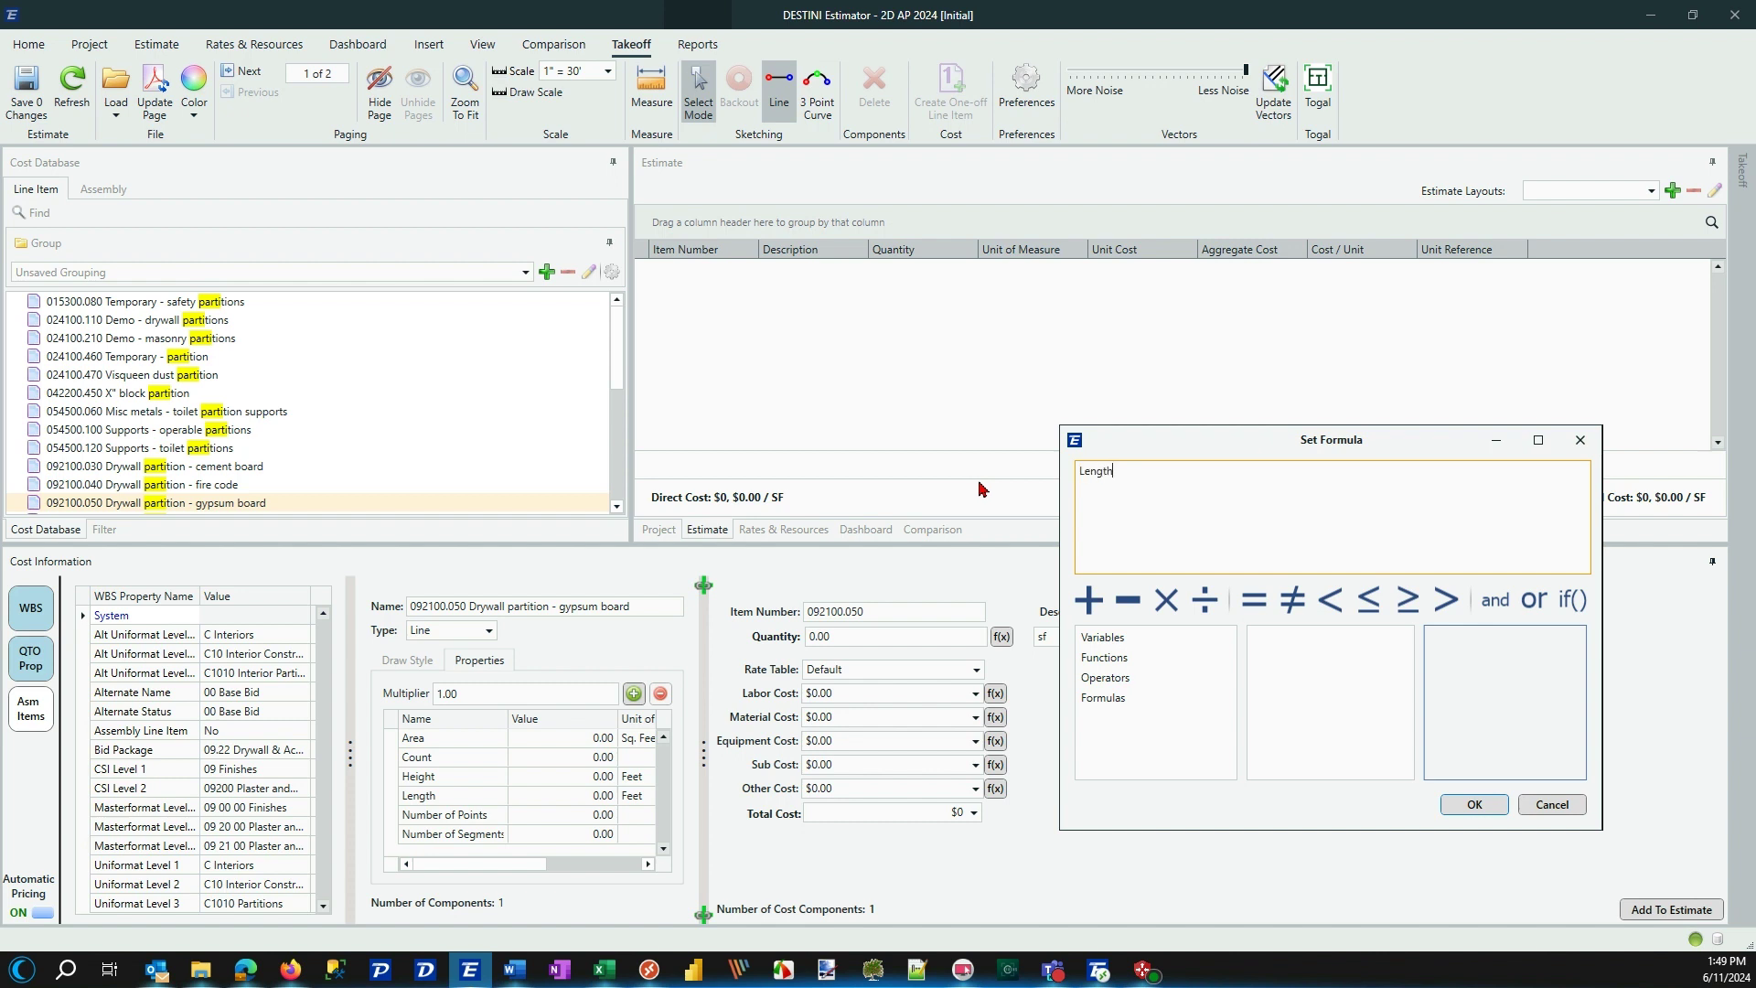
{"action": "type", "text": "Length * Height"}
{"action": "left_click", "coordinate": [1110, 645]}
{"action": "left_click", "coordinate": [1110, 661]}
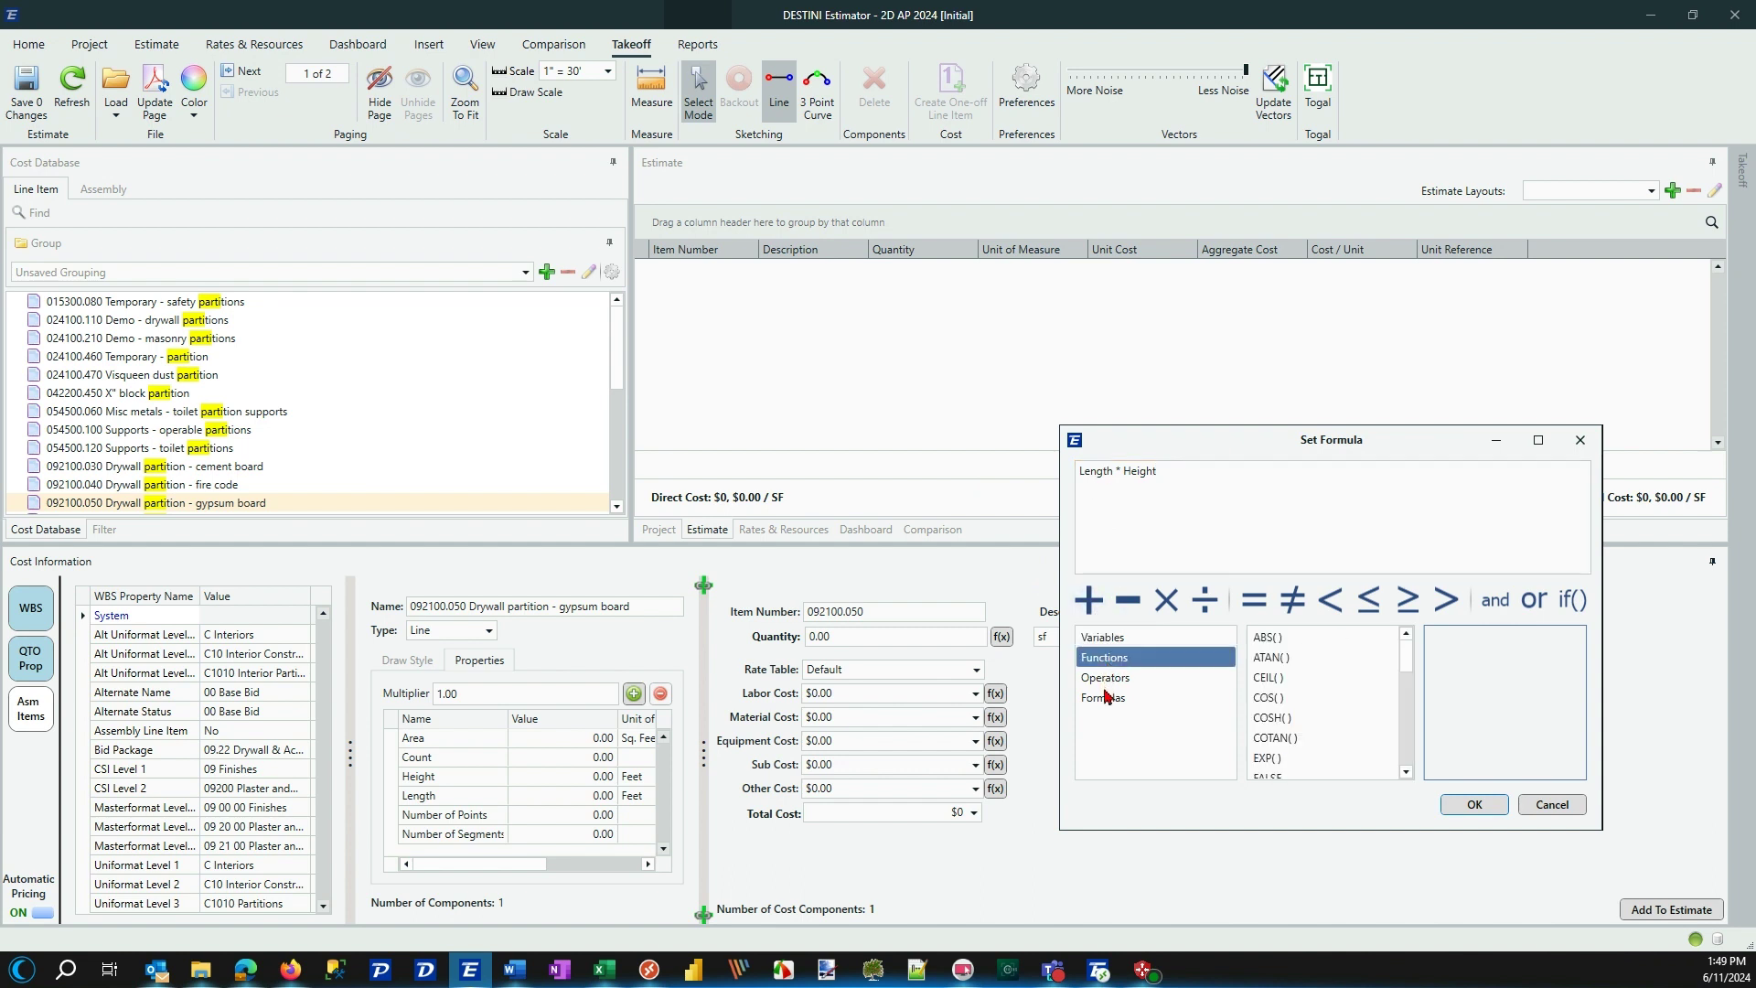
{"action": "left_click", "coordinate": [1109, 679]}
{"action": "left_click", "coordinate": [1108, 641]}
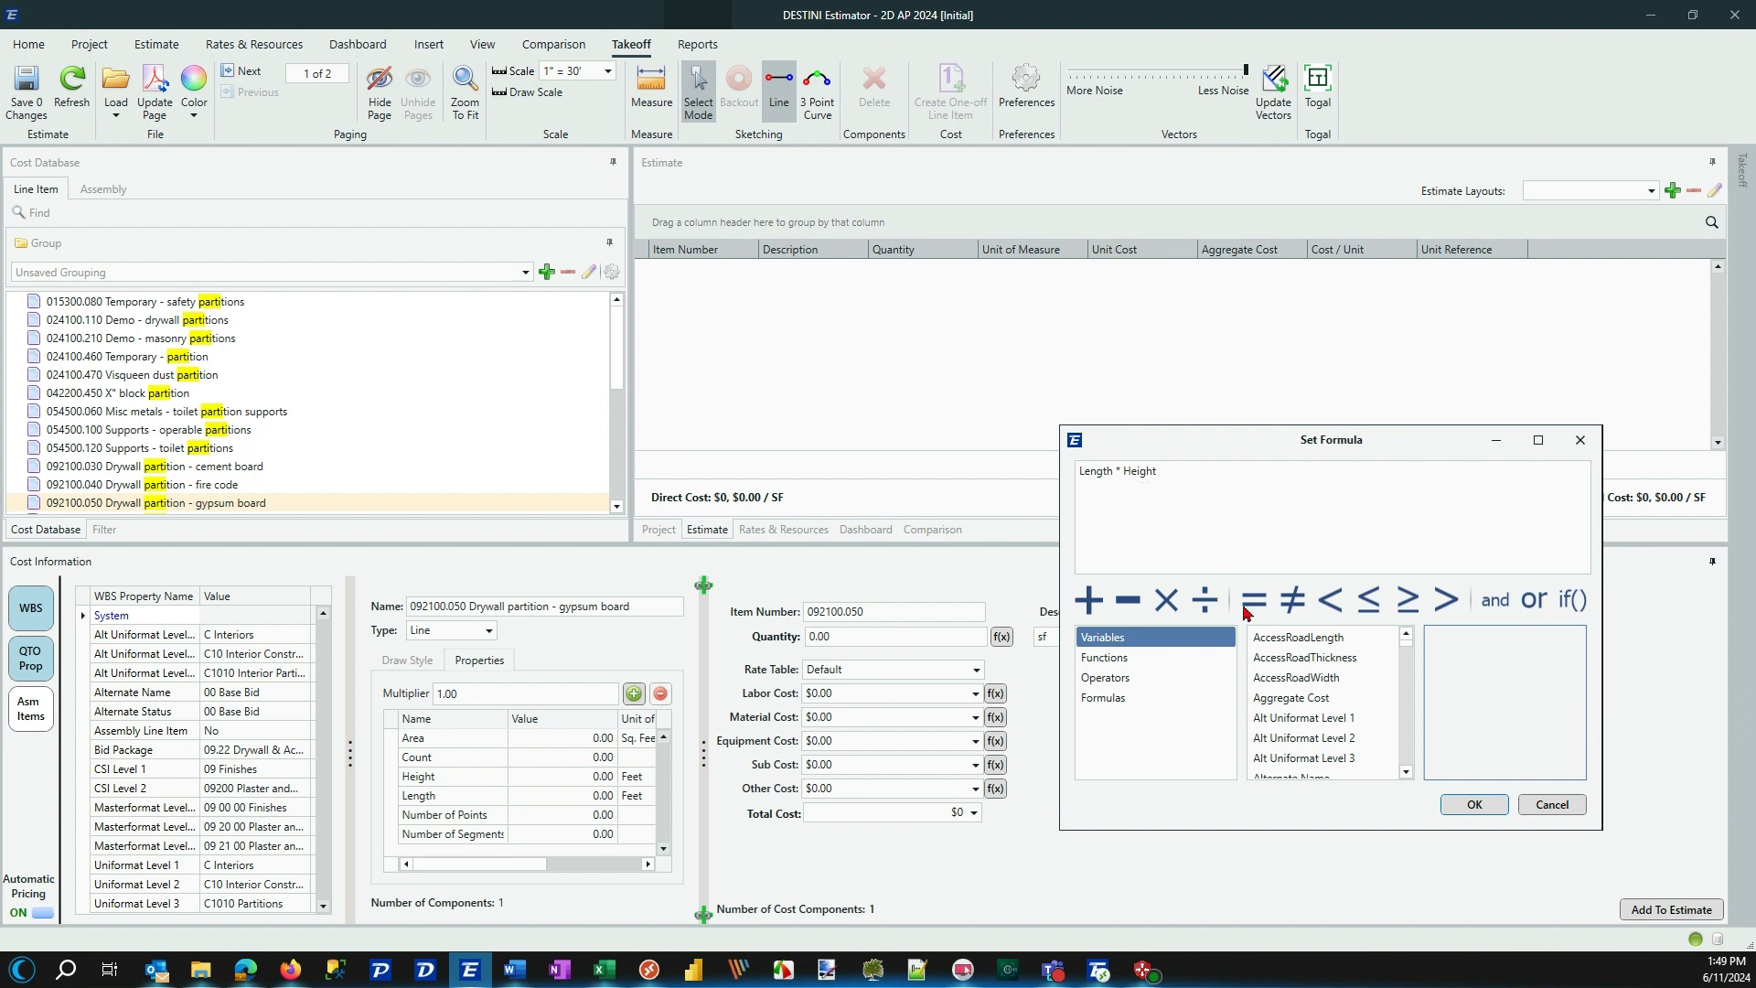
{"action": "left_click", "coordinate": [1482, 813]}
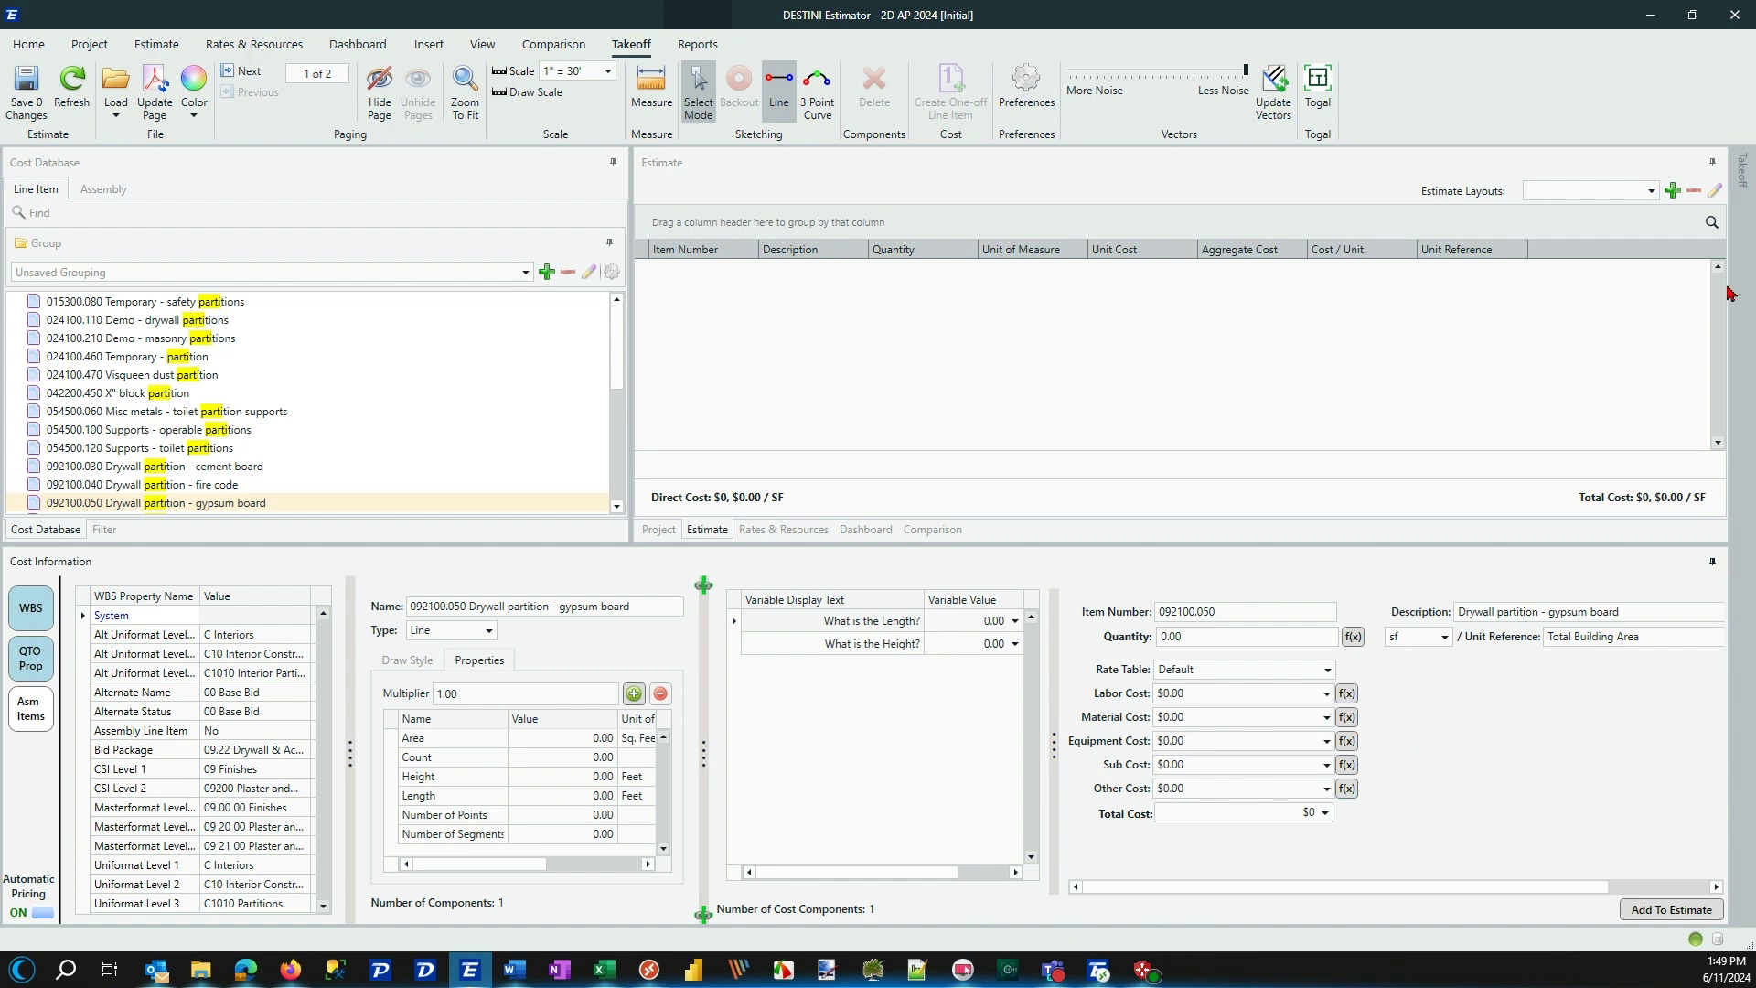
- Bring back the takeoff drawing and draw a partition line about 31.25 feet long between the first two 1B units in the upper row
{"action": "left_click", "coordinate": [1741, 173]}
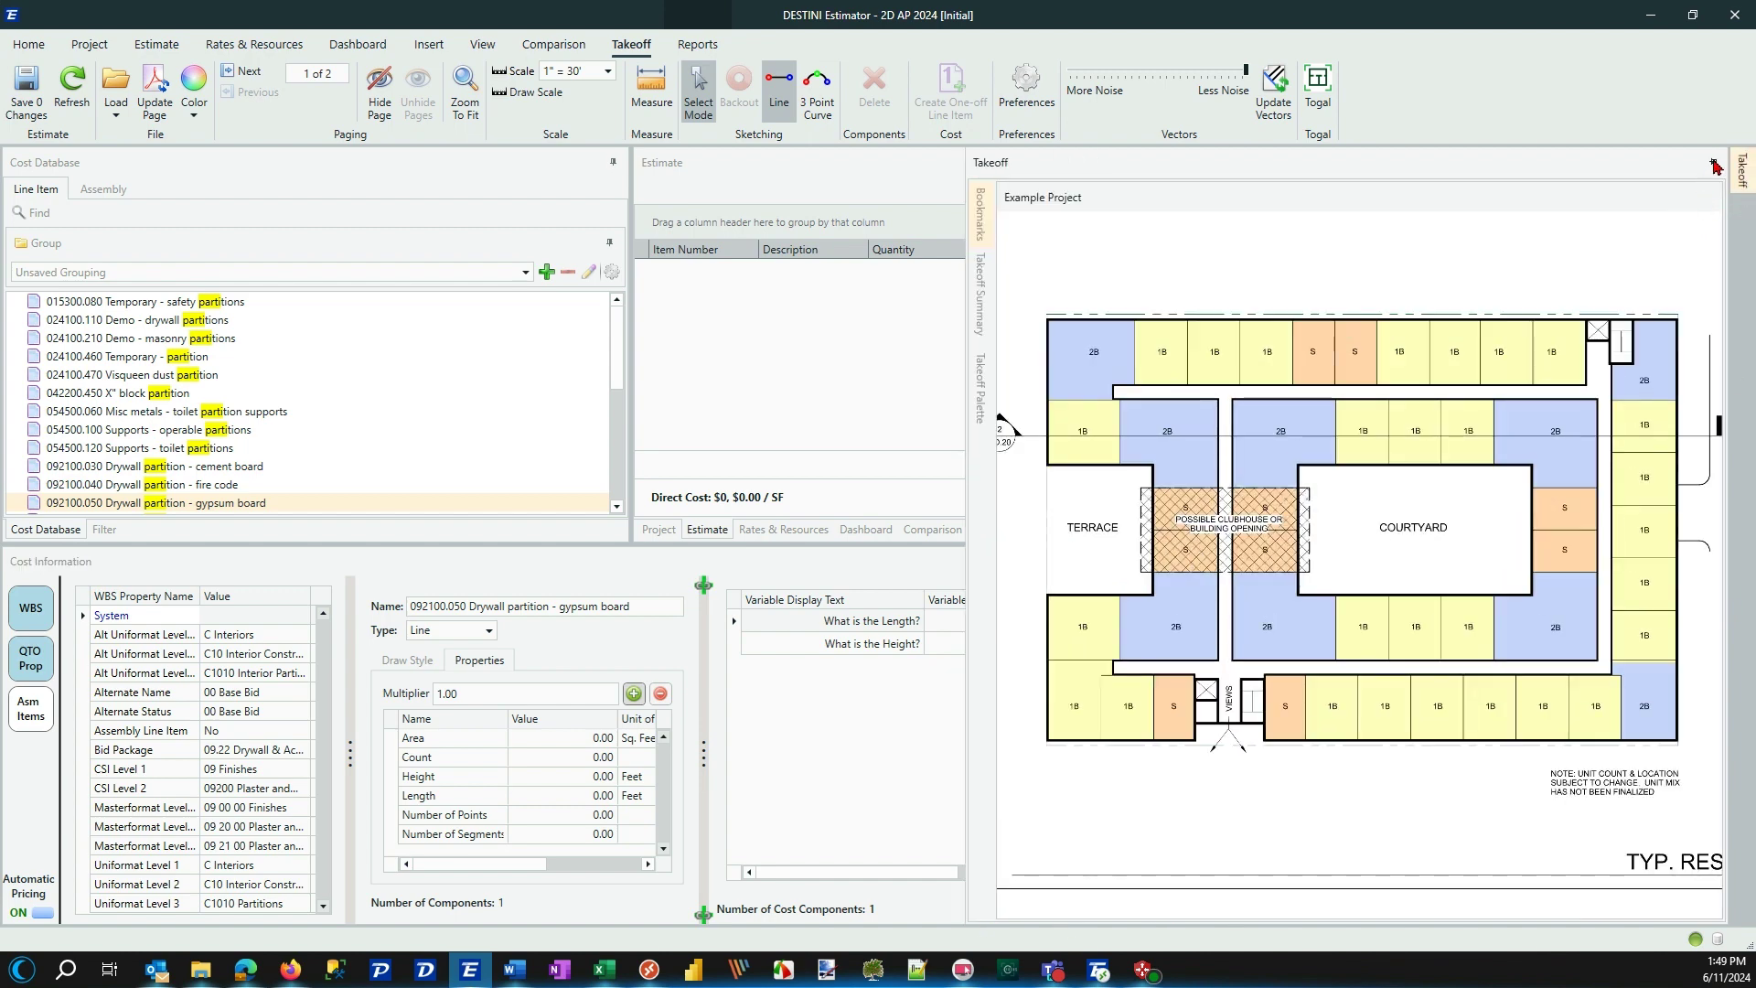
{"action": "left_click", "coordinate": [1713, 162]}
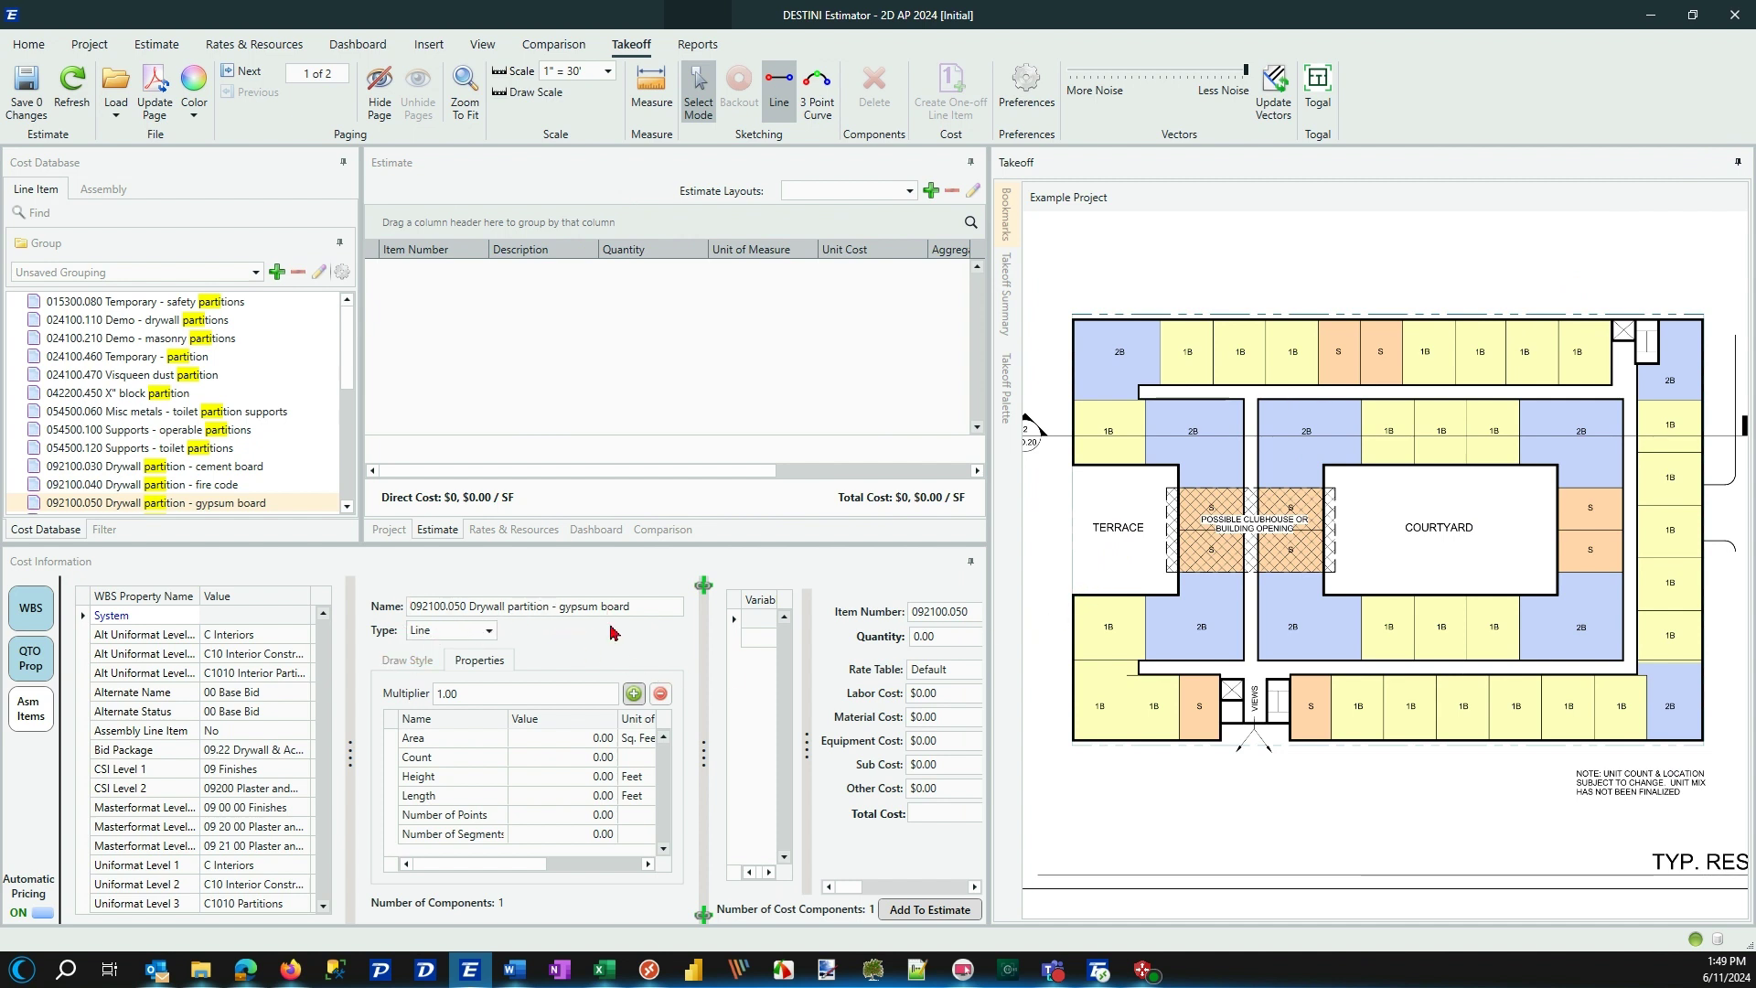
{"action": "left_click", "coordinate": [1213, 319]}
{"action": "left_click", "coordinate": [1214, 385]}
{"action": "right_click", "coordinate": [1209, 347]}
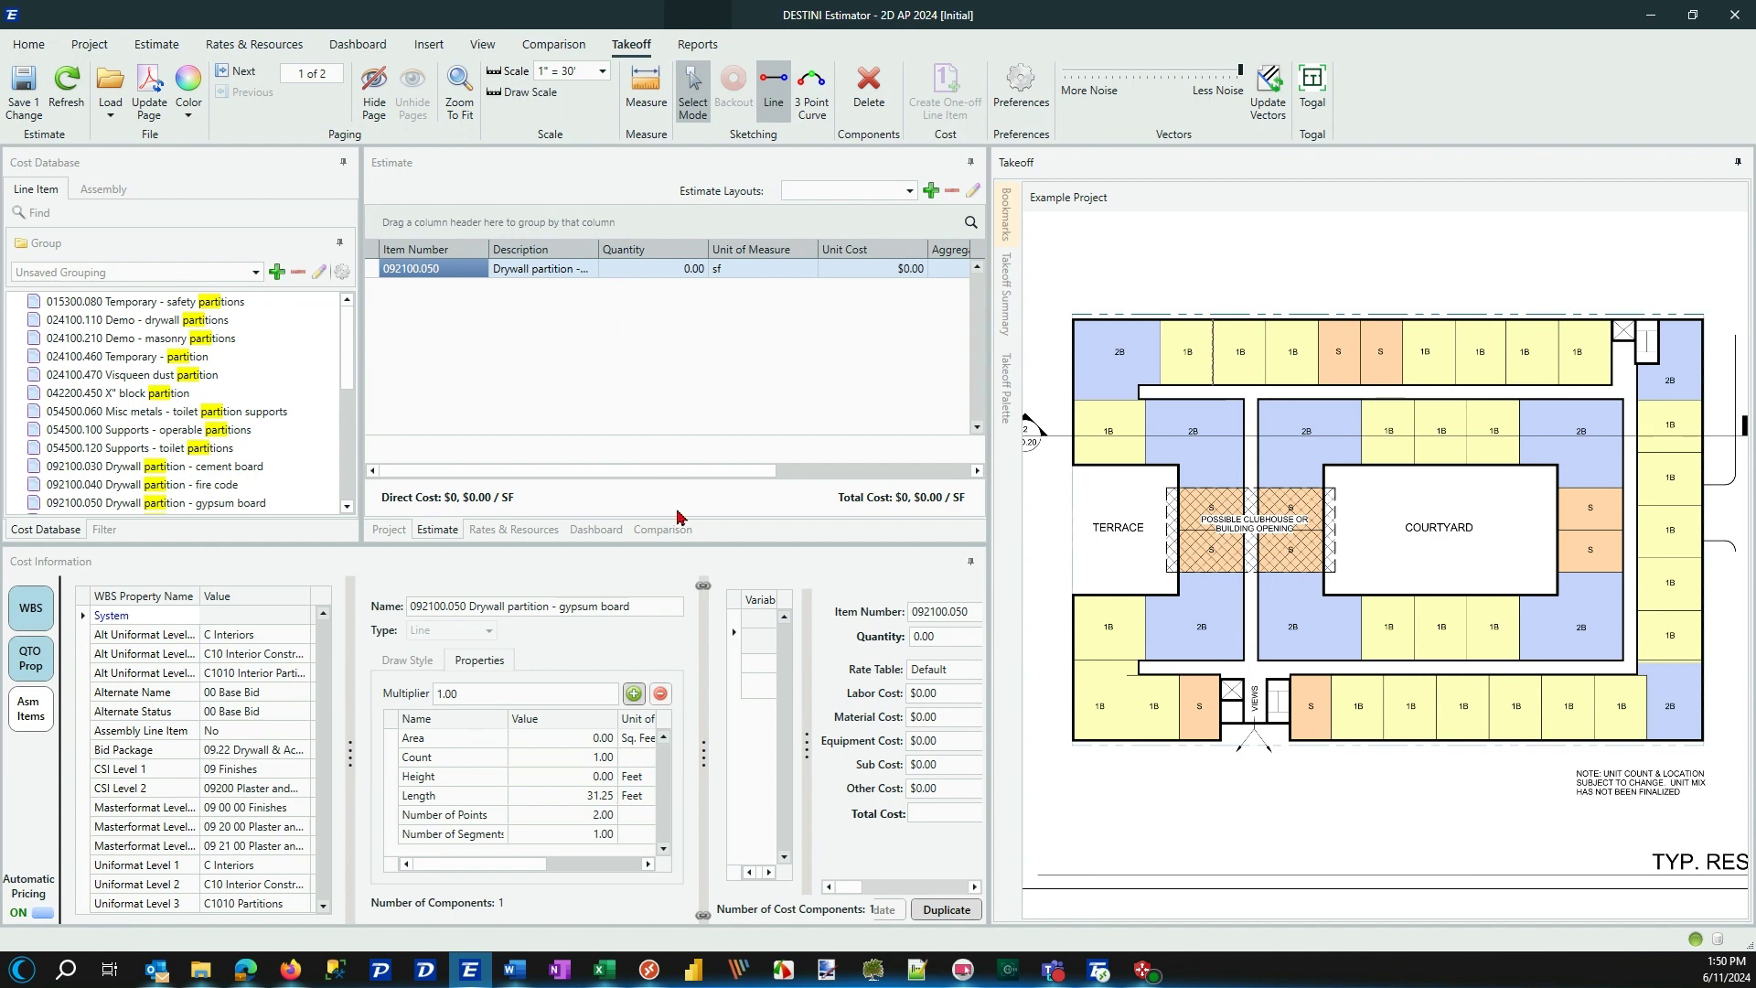
- Set the drawn partition's Height property to 10 feet
{"action": "left_click", "coordinate": [1740, 164]}
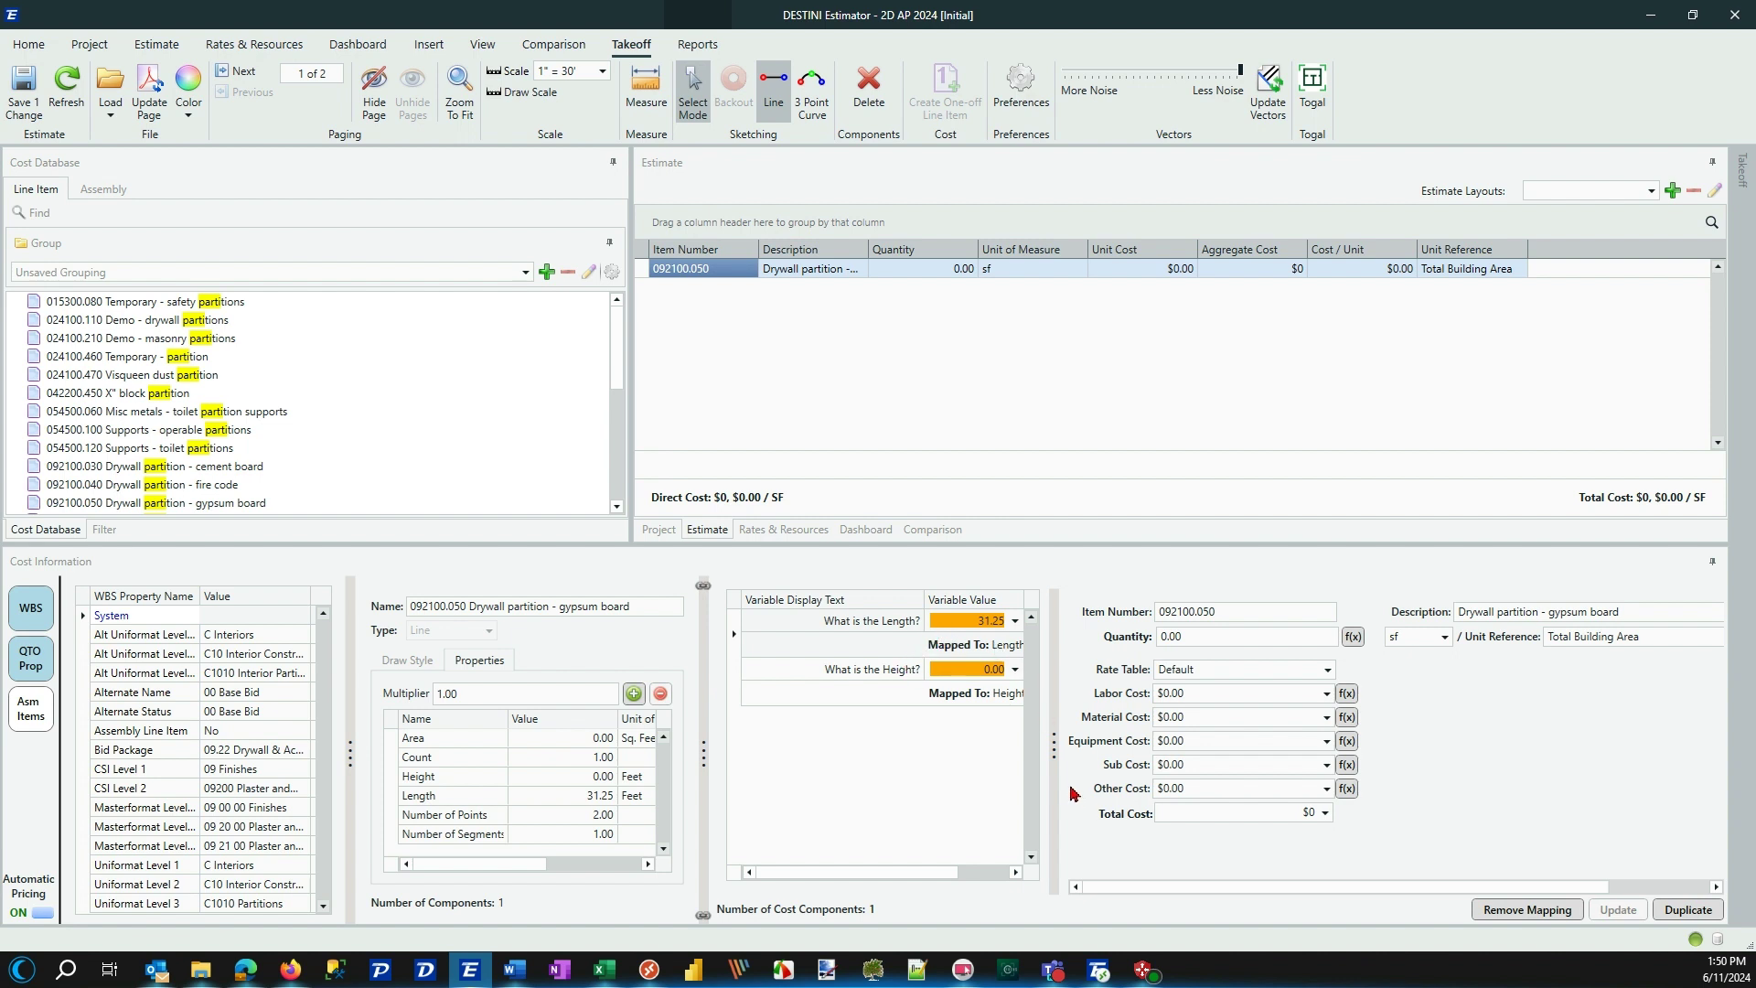
{"action": "left_click_drag", "start_coordinate": [1054, 750], "coordinate": [1068, 748]}
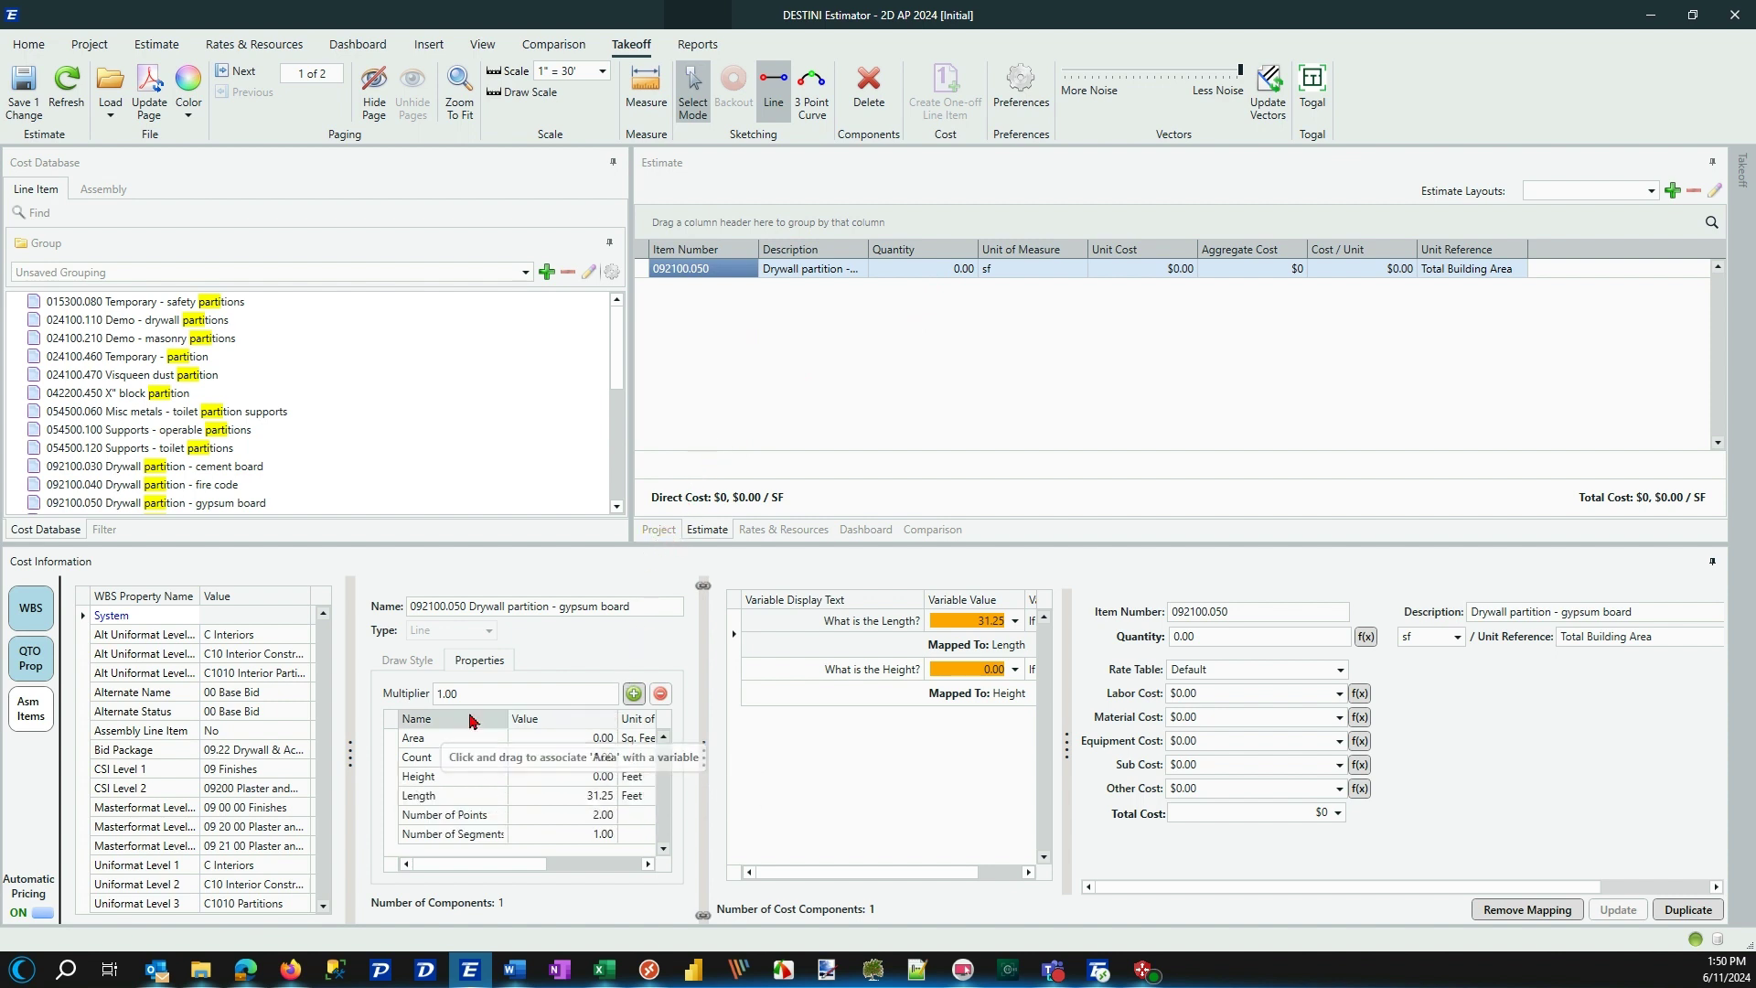
{"action": "left_click", "coordinate": [592, 777]}
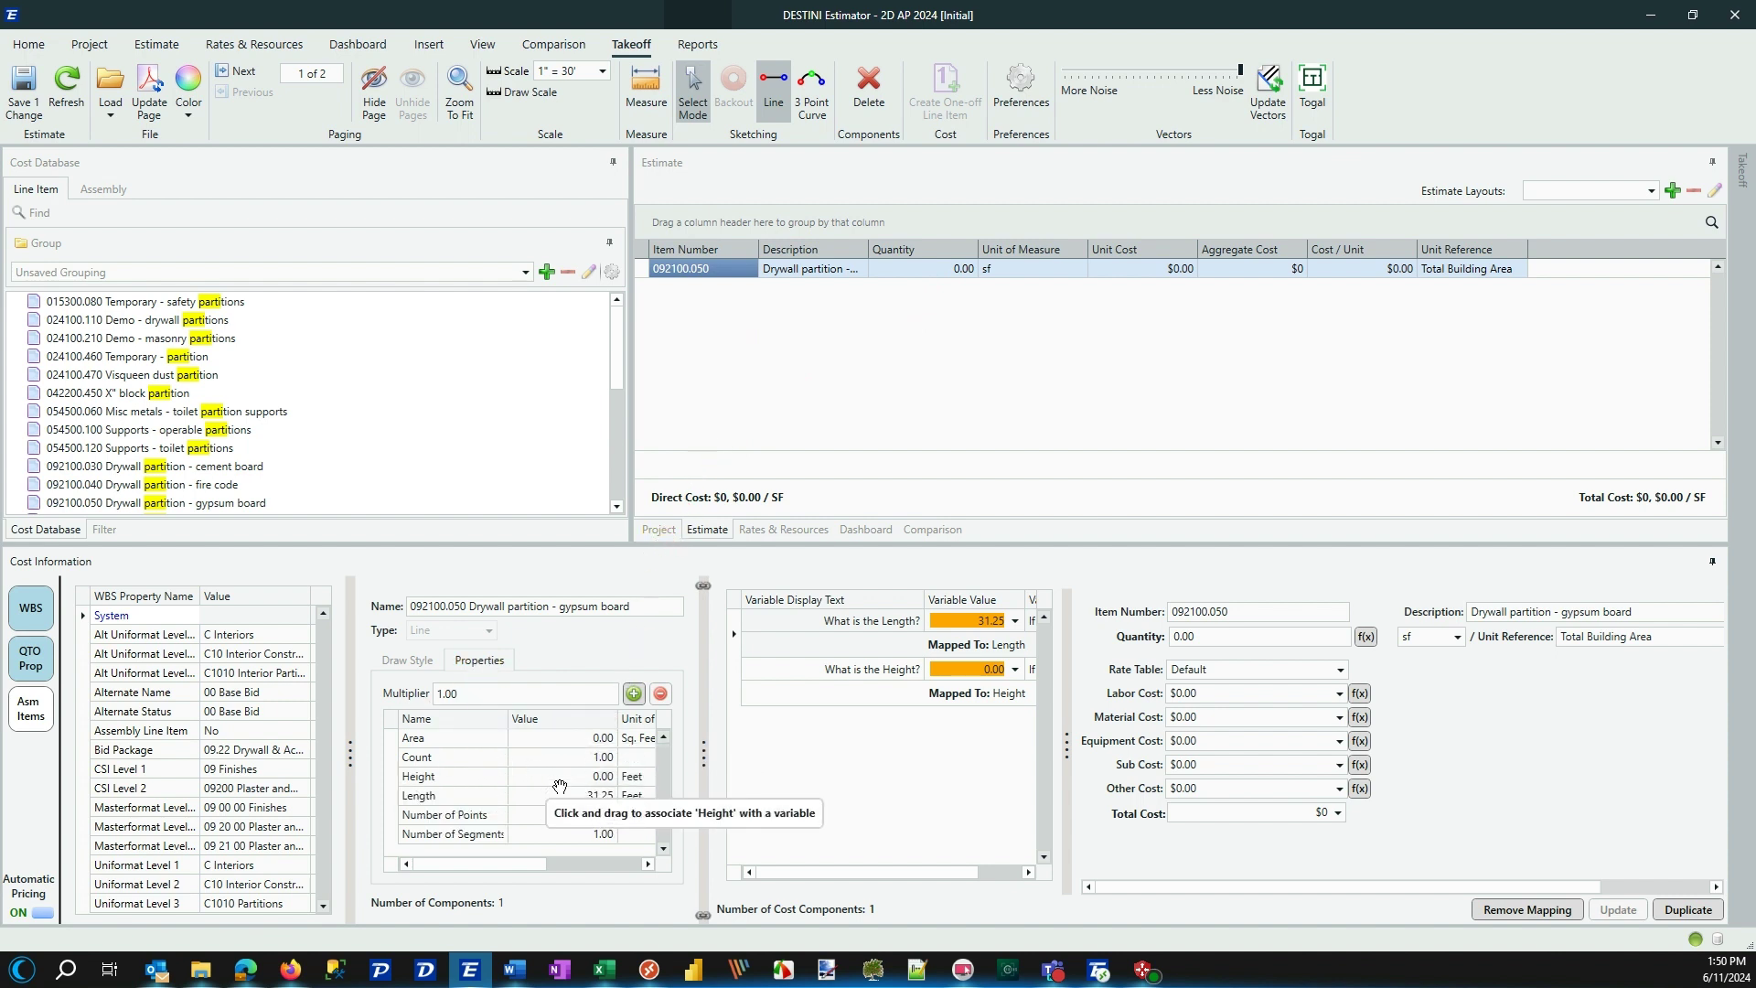
{"action": "left_click_drag", "start_coordinate": [556, 784], "coordinate": [619, 783]}
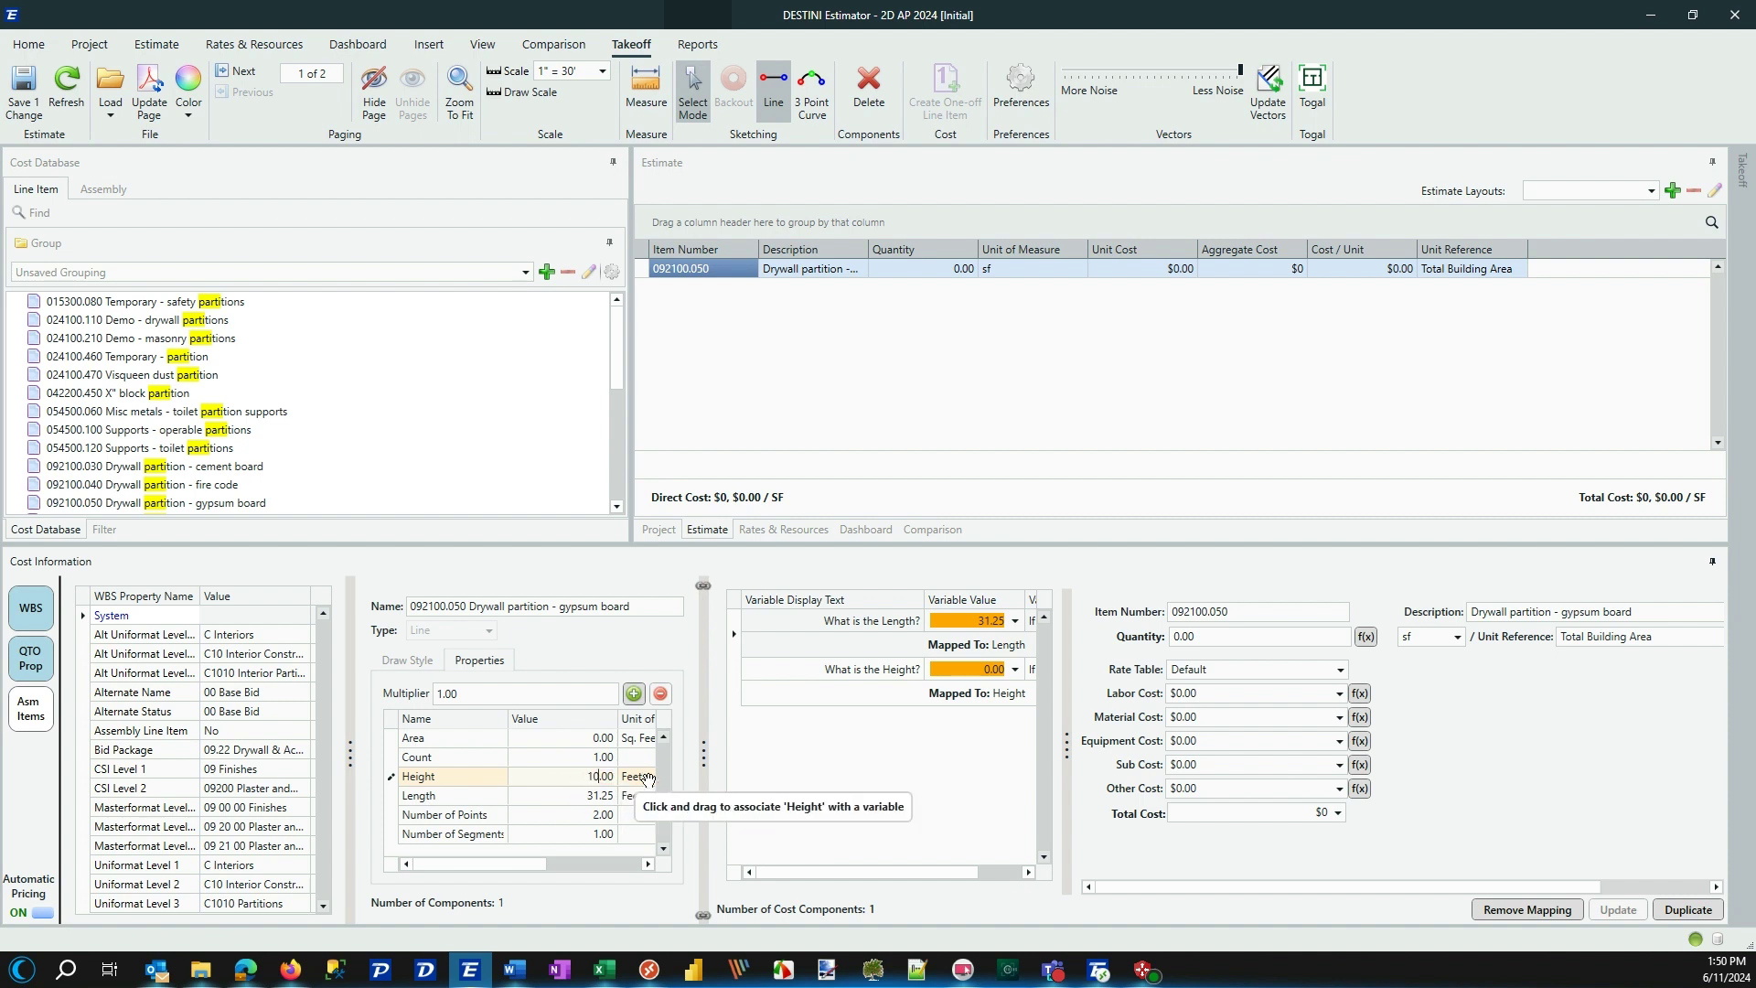
- Append "- 10' H" to the partition's takeoff component name and fit the estimate's Description column to its text
{"action": "left_click", "coordinate": [633, 605]}
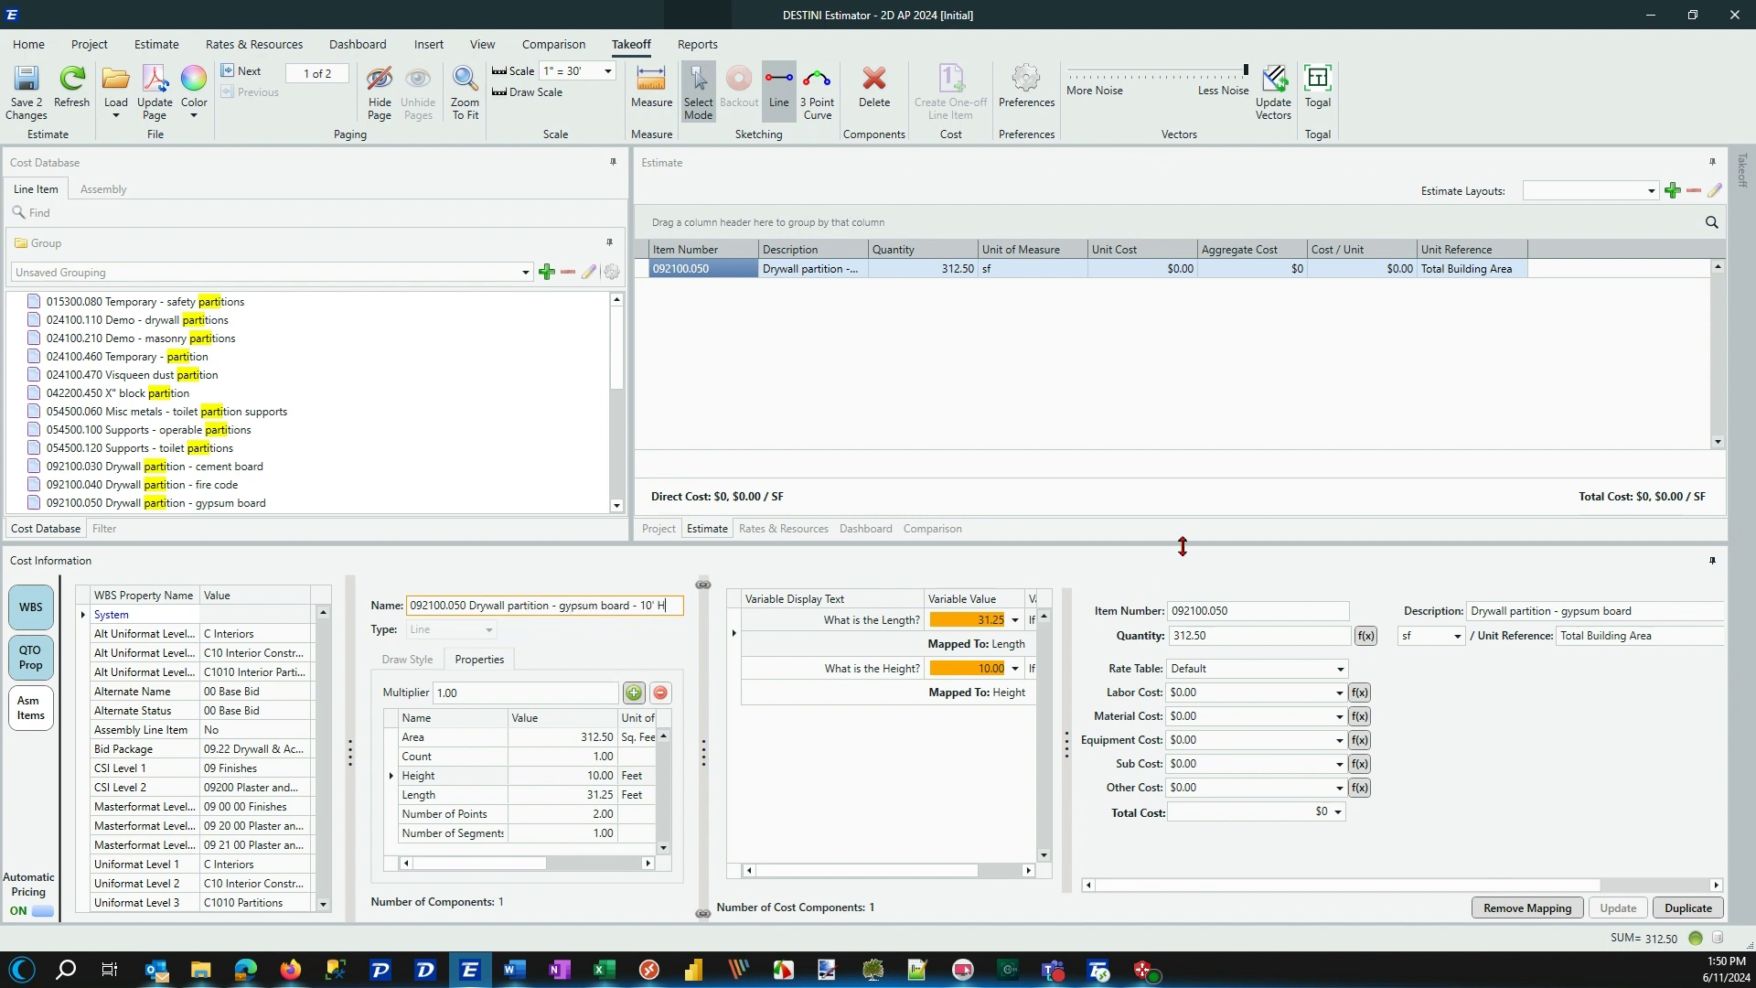
{"action": "double_click", "coordinate": [869, 250]}
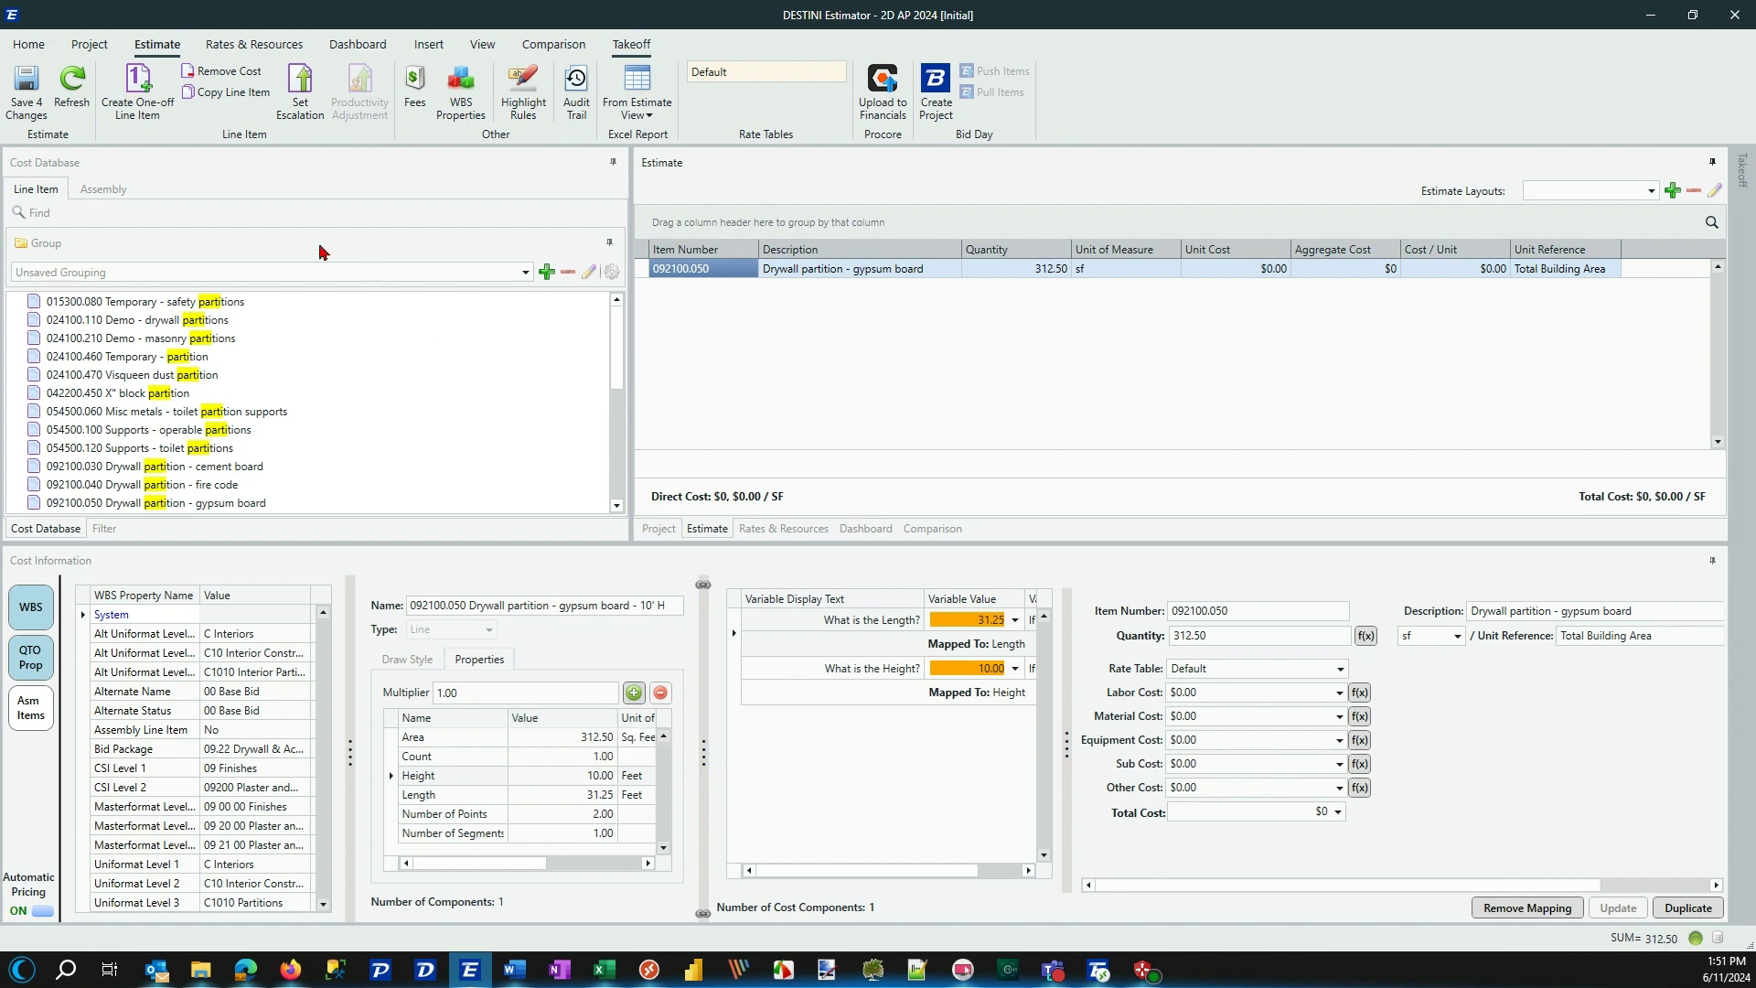
- Group the estimate filter by Component Name ahead of Uniformat Levels 1 and 2, and expand and select the 10' H drywall partition group
{"action": "left_click", "coordinate": [104, 529]}
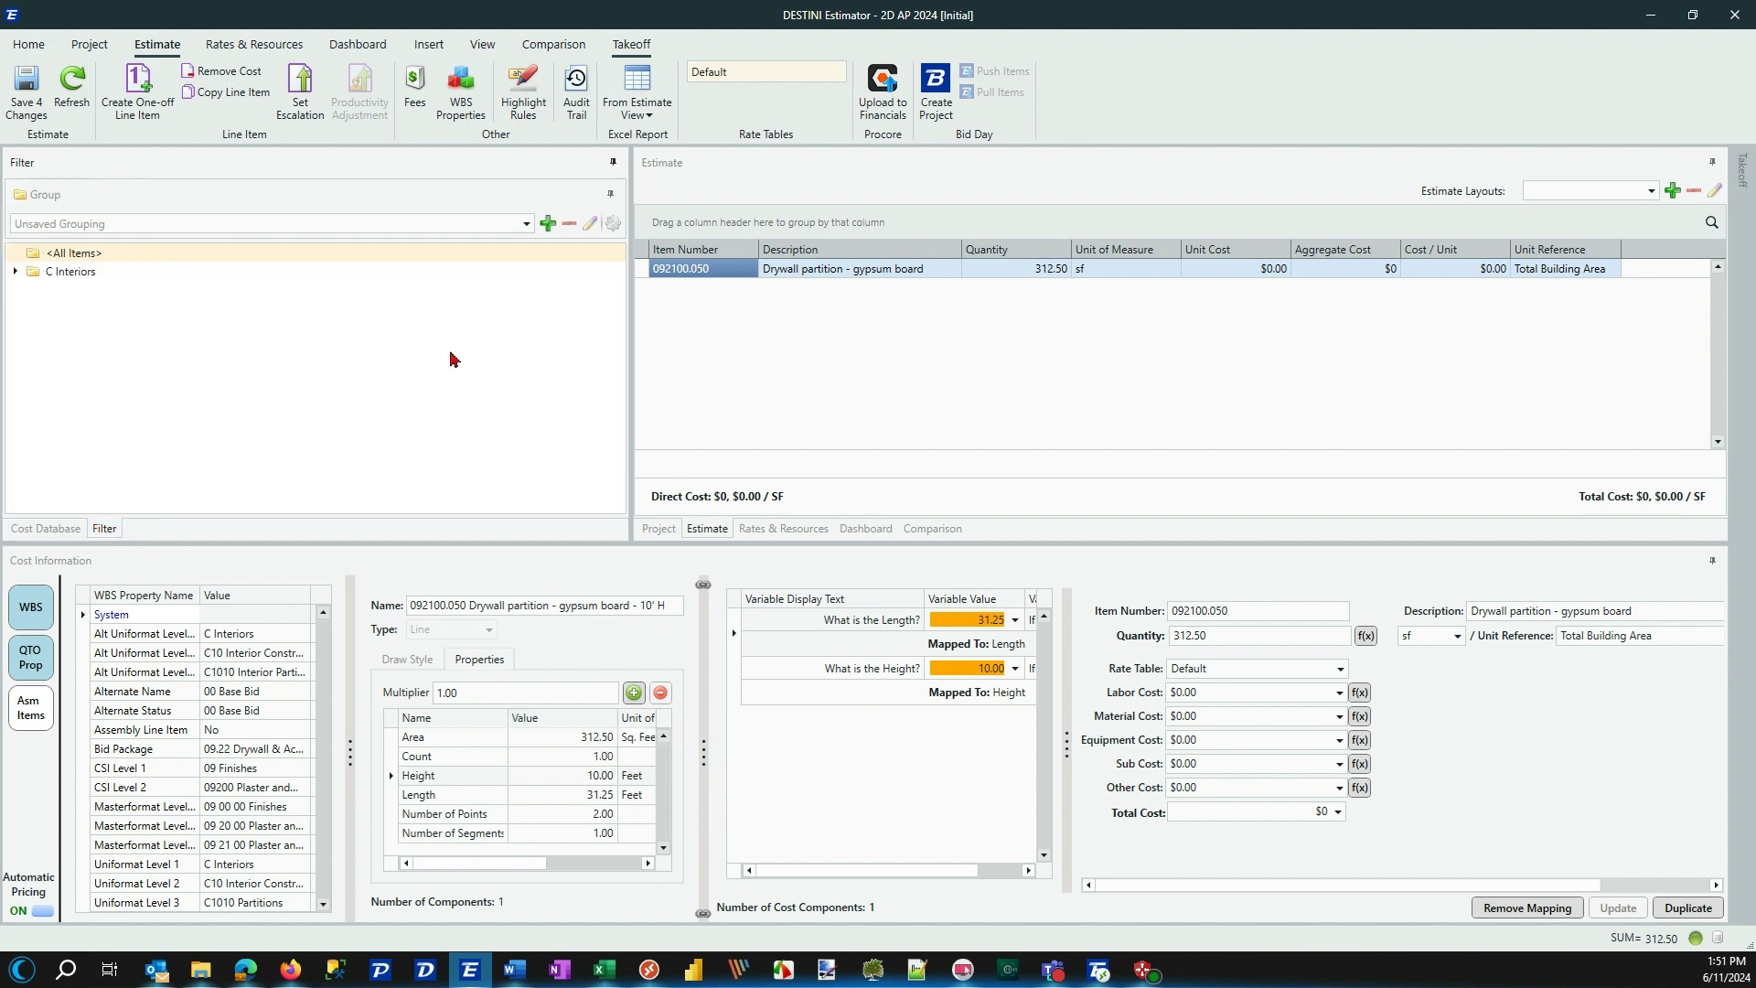
{"action": "left_click", "coordinate": [613, 225]}
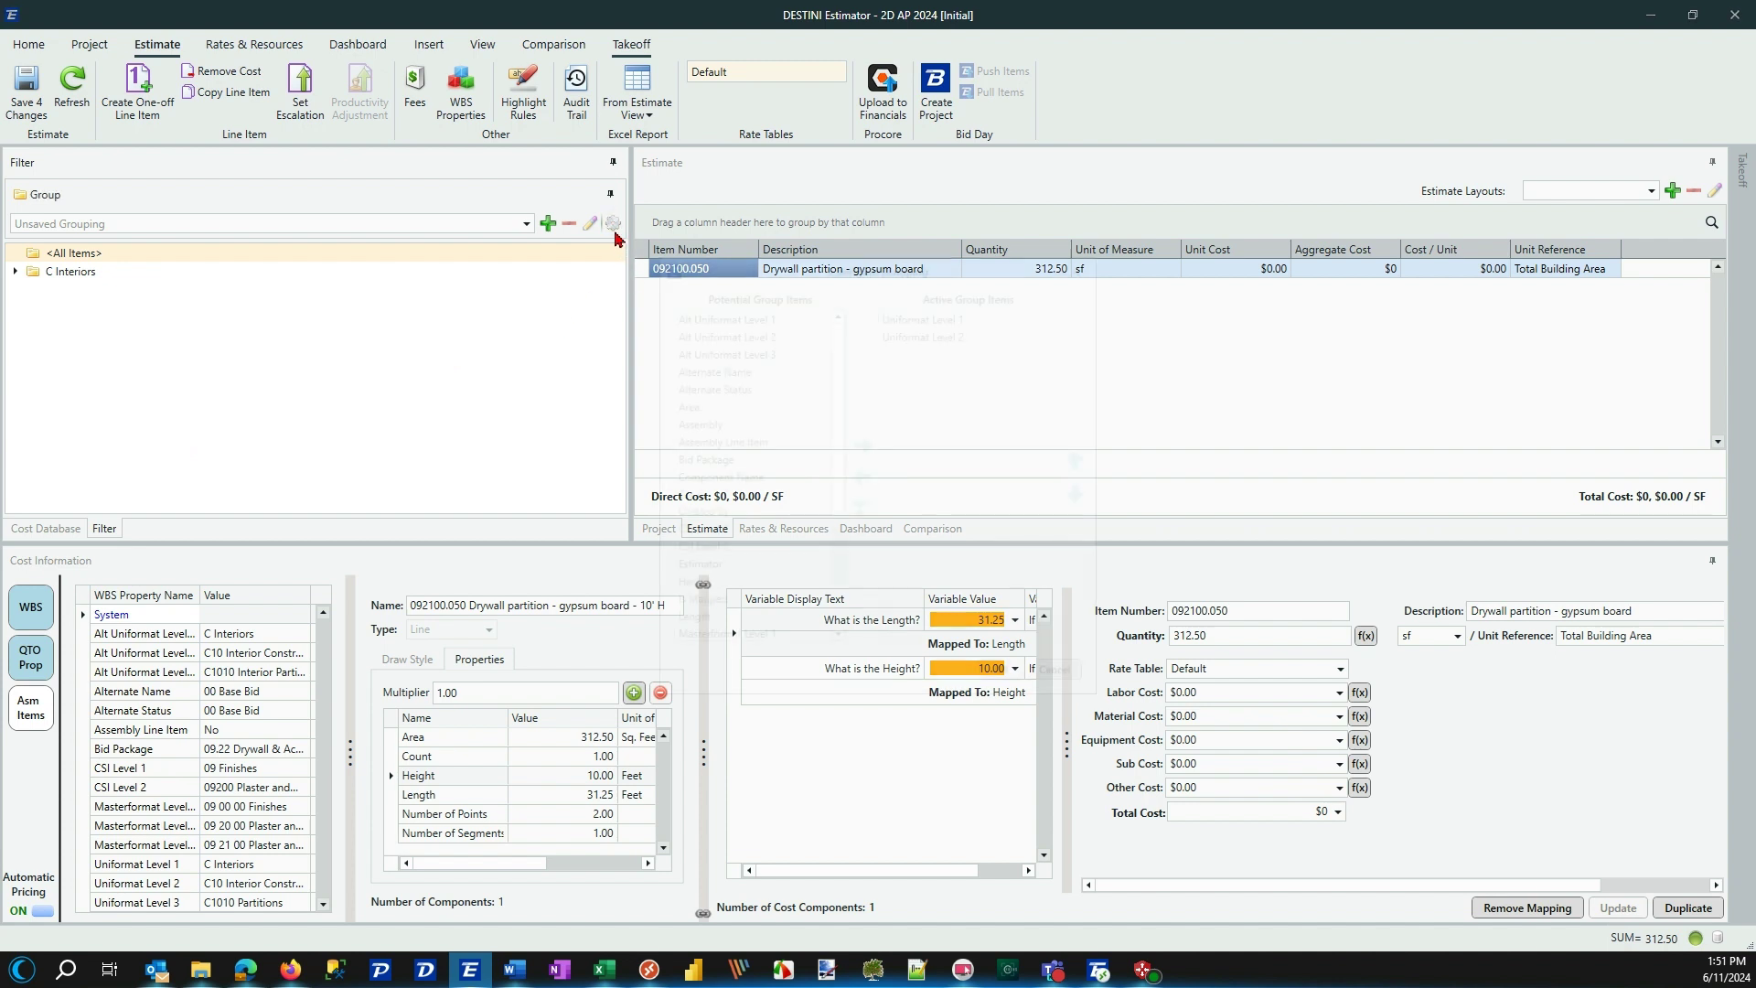
{"action": "left_click", "coordinate": [710, 485]}
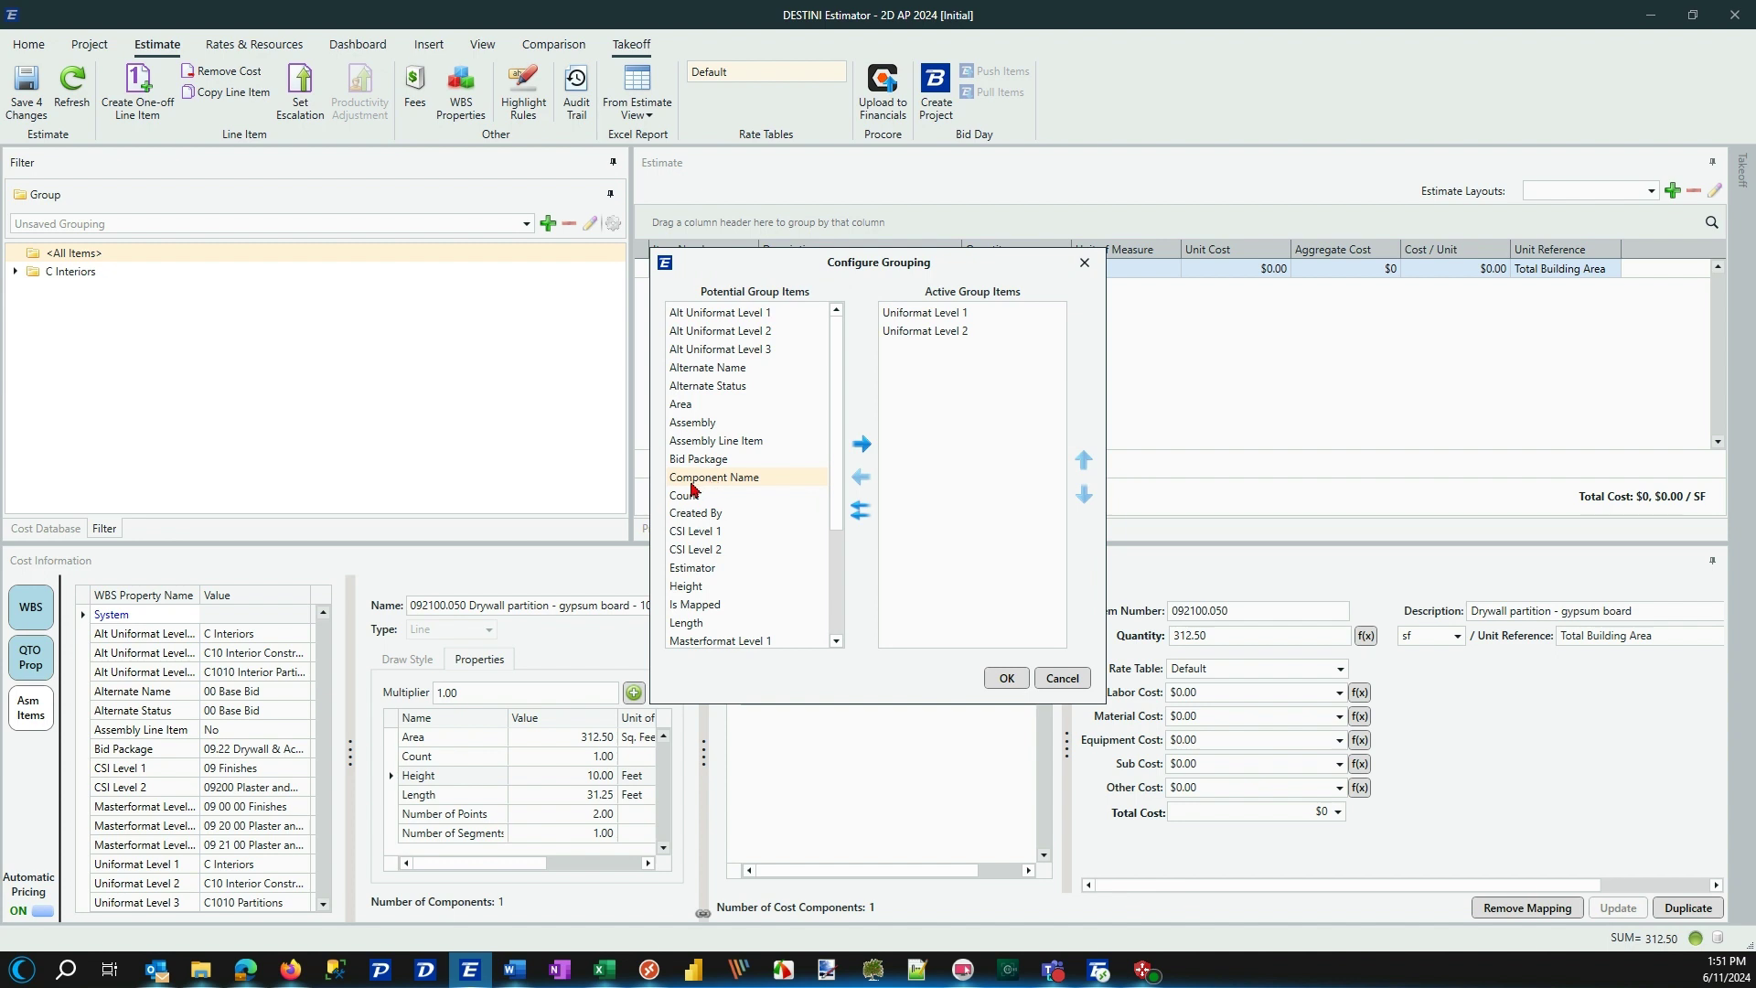
{"action": "left_click", "coordinate": [860, 449]}
{"action": "left_click", "coordinate": [936, 353]}
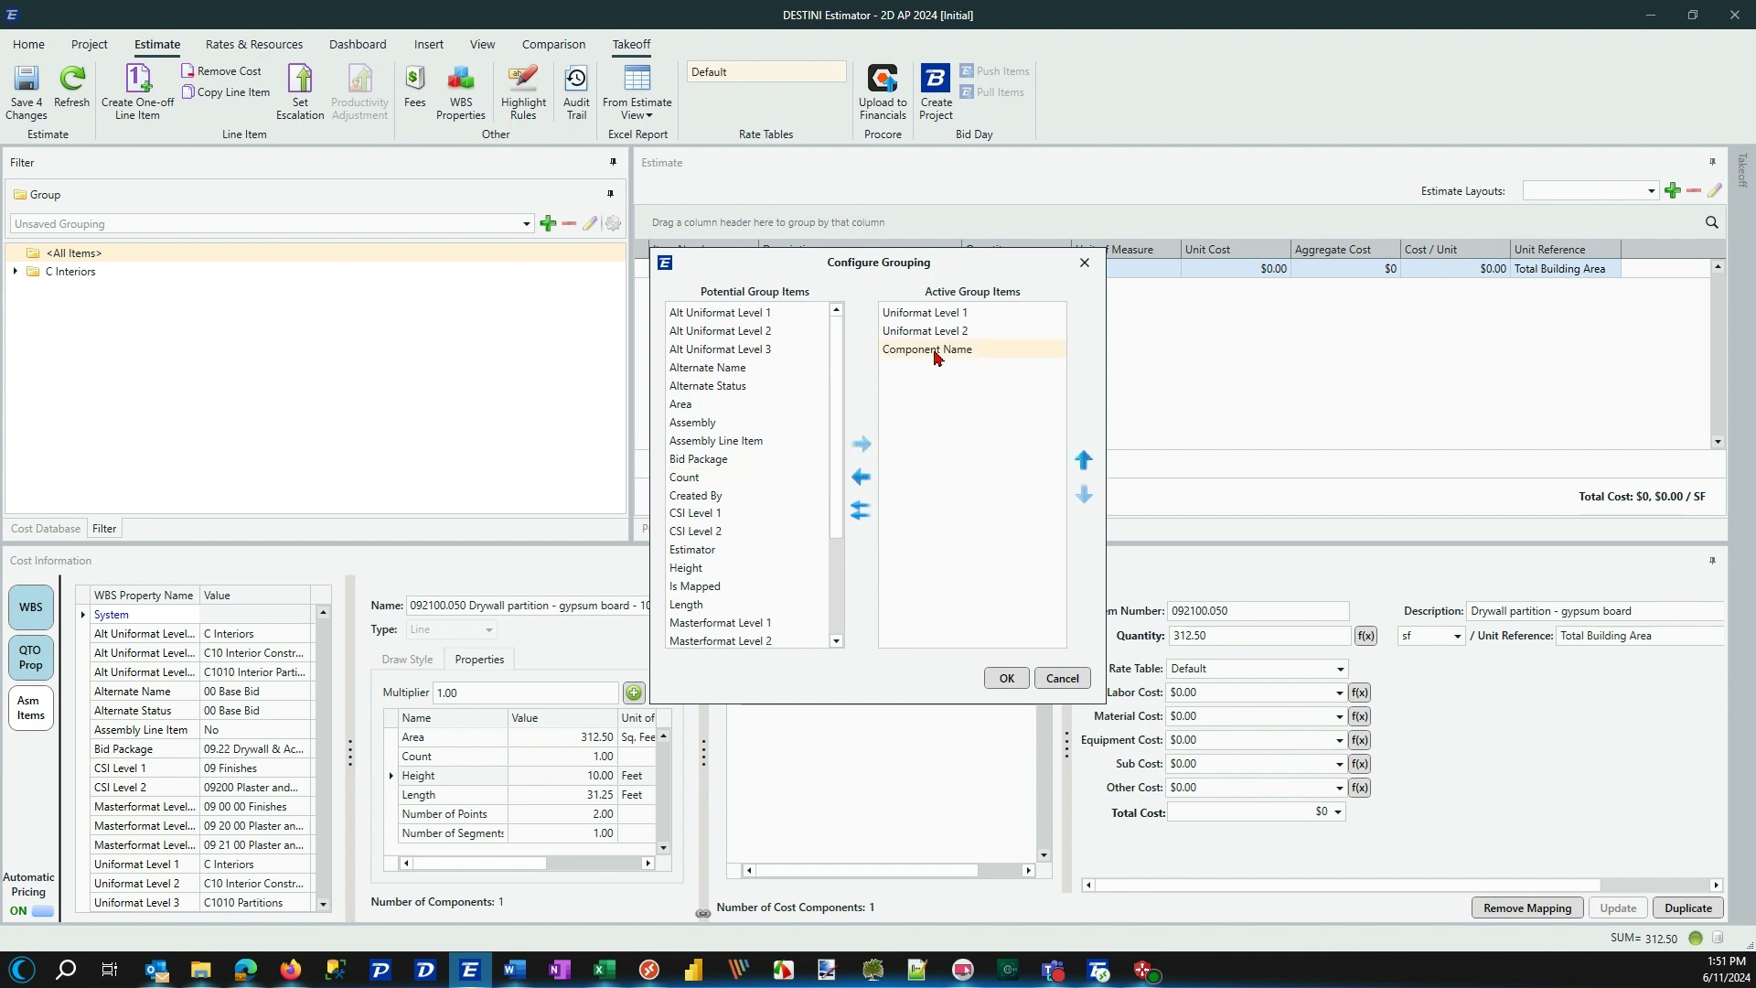
{"action": "left_click", "coordinate": [1084, 461]}
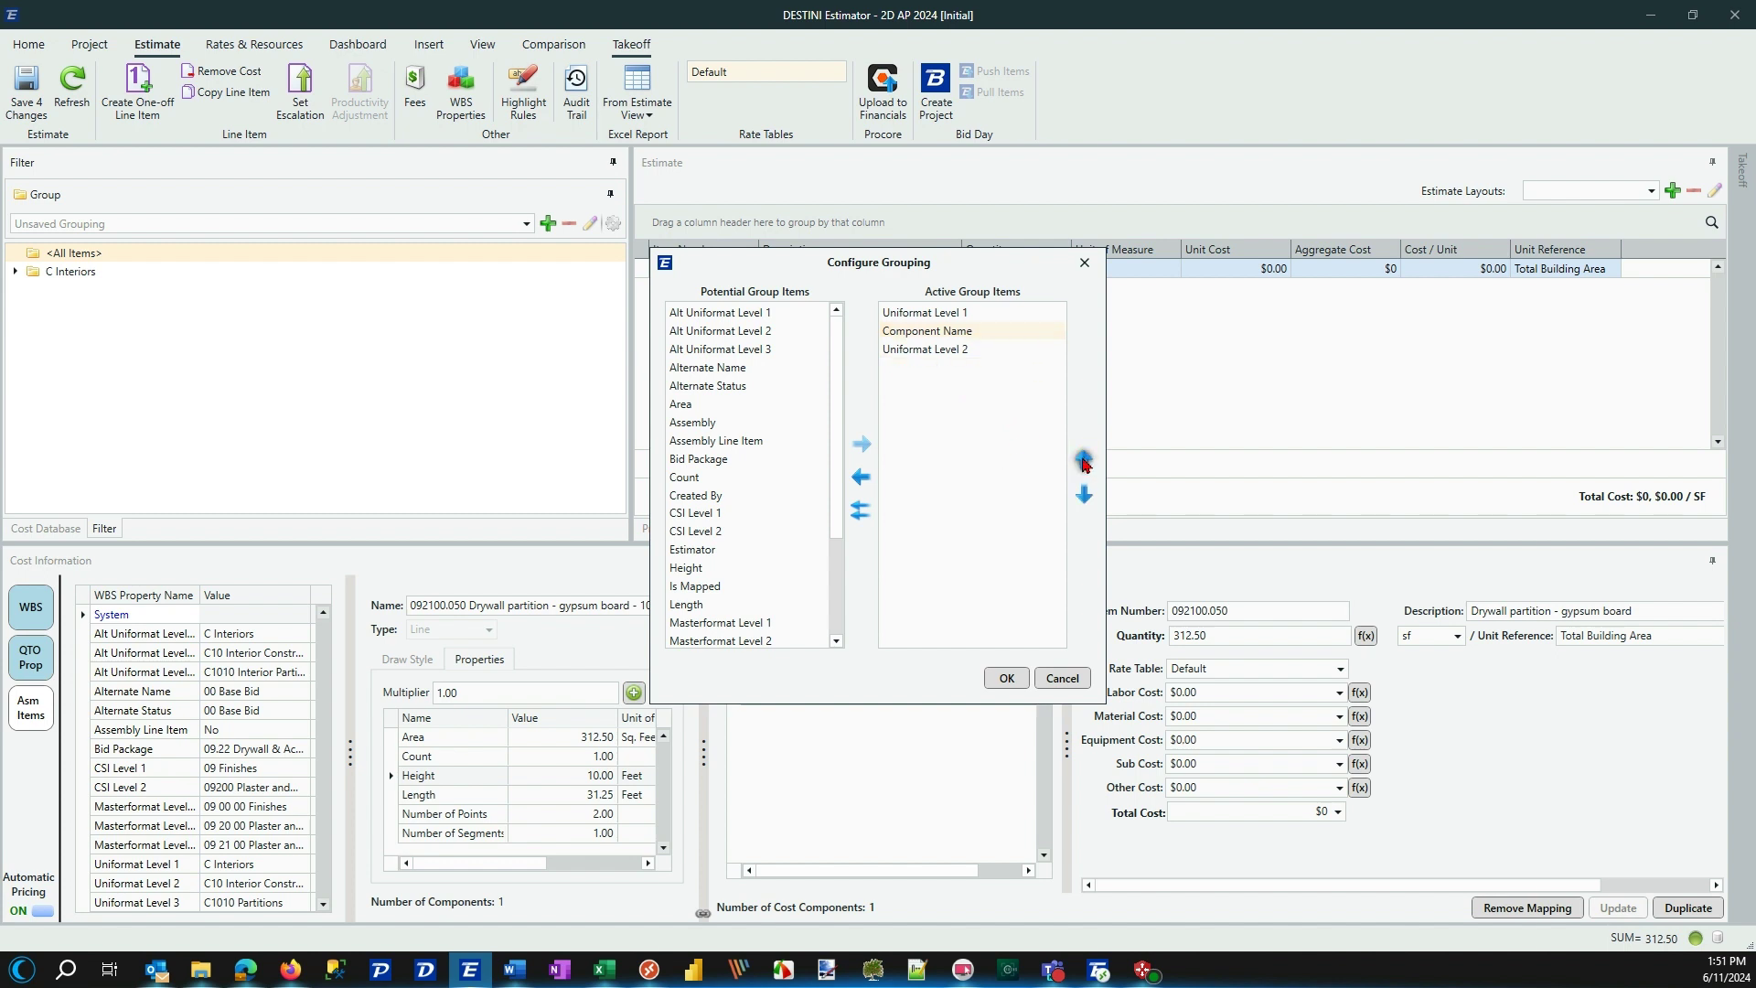
{"action": "left_click", "coordinate": [1084, 461]}
{"action": "left_click", "coordinate": [1006, 677]}
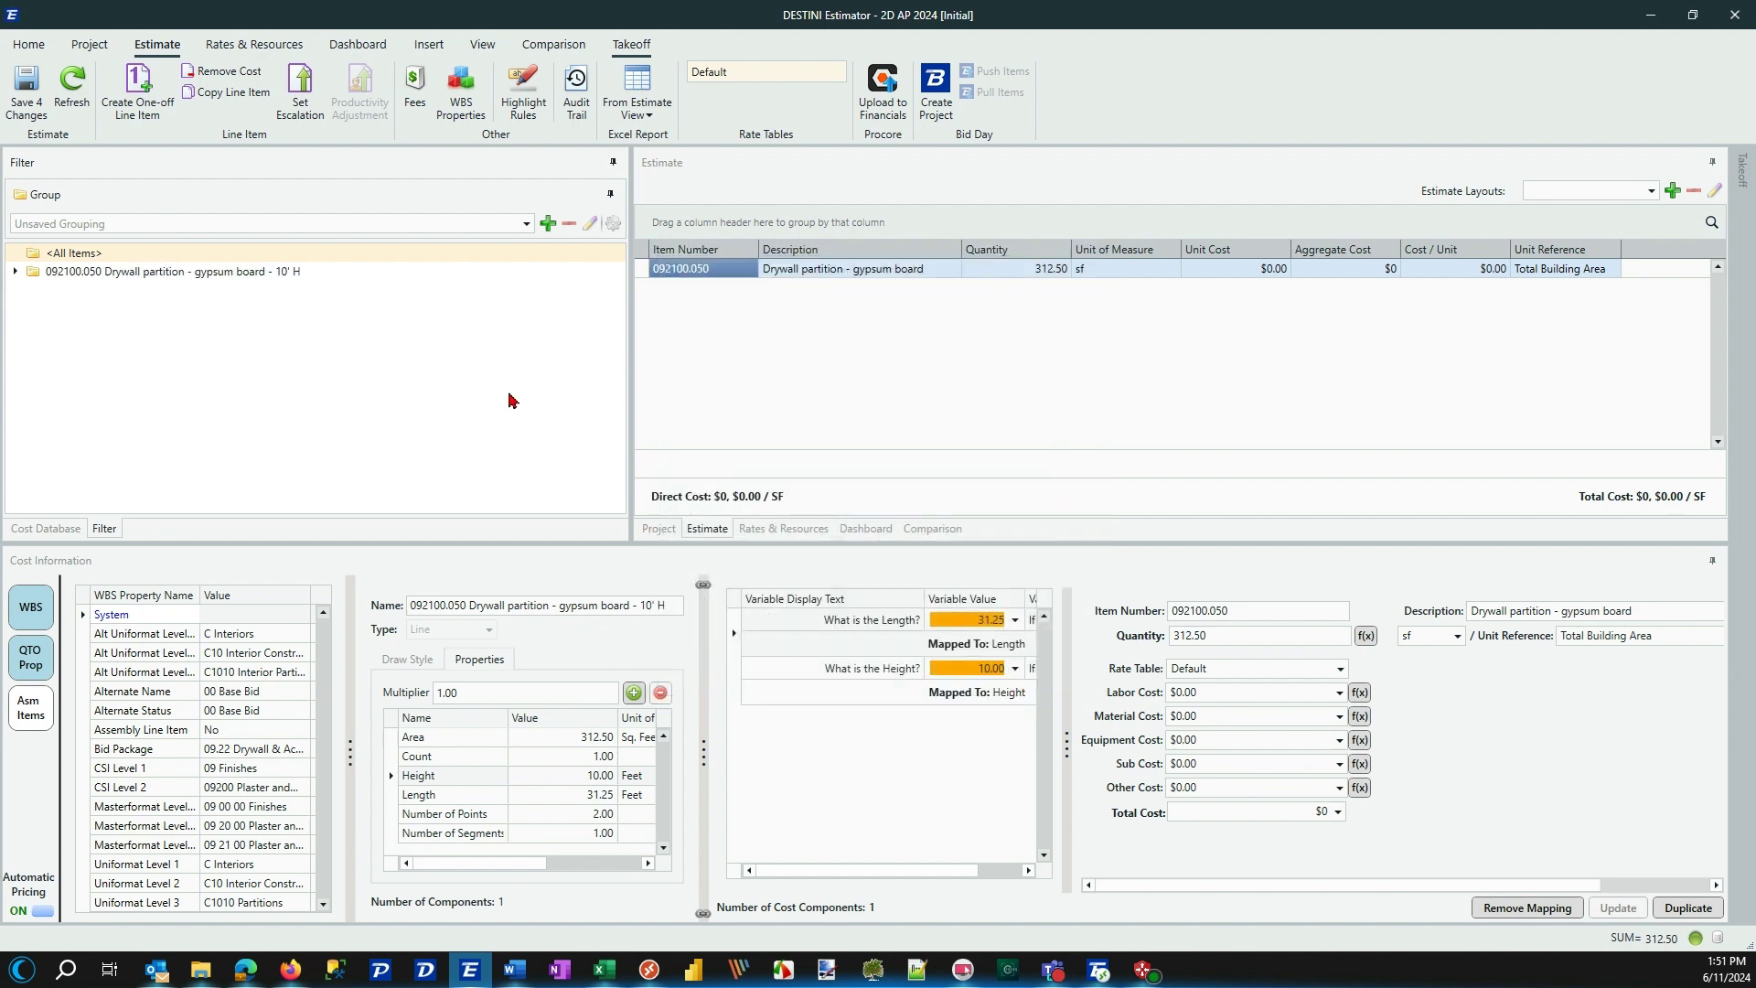
{"action": "left_click", "coordinate": [15, 272]}
{"action": "left_click", "coordinate": [158, 277]}
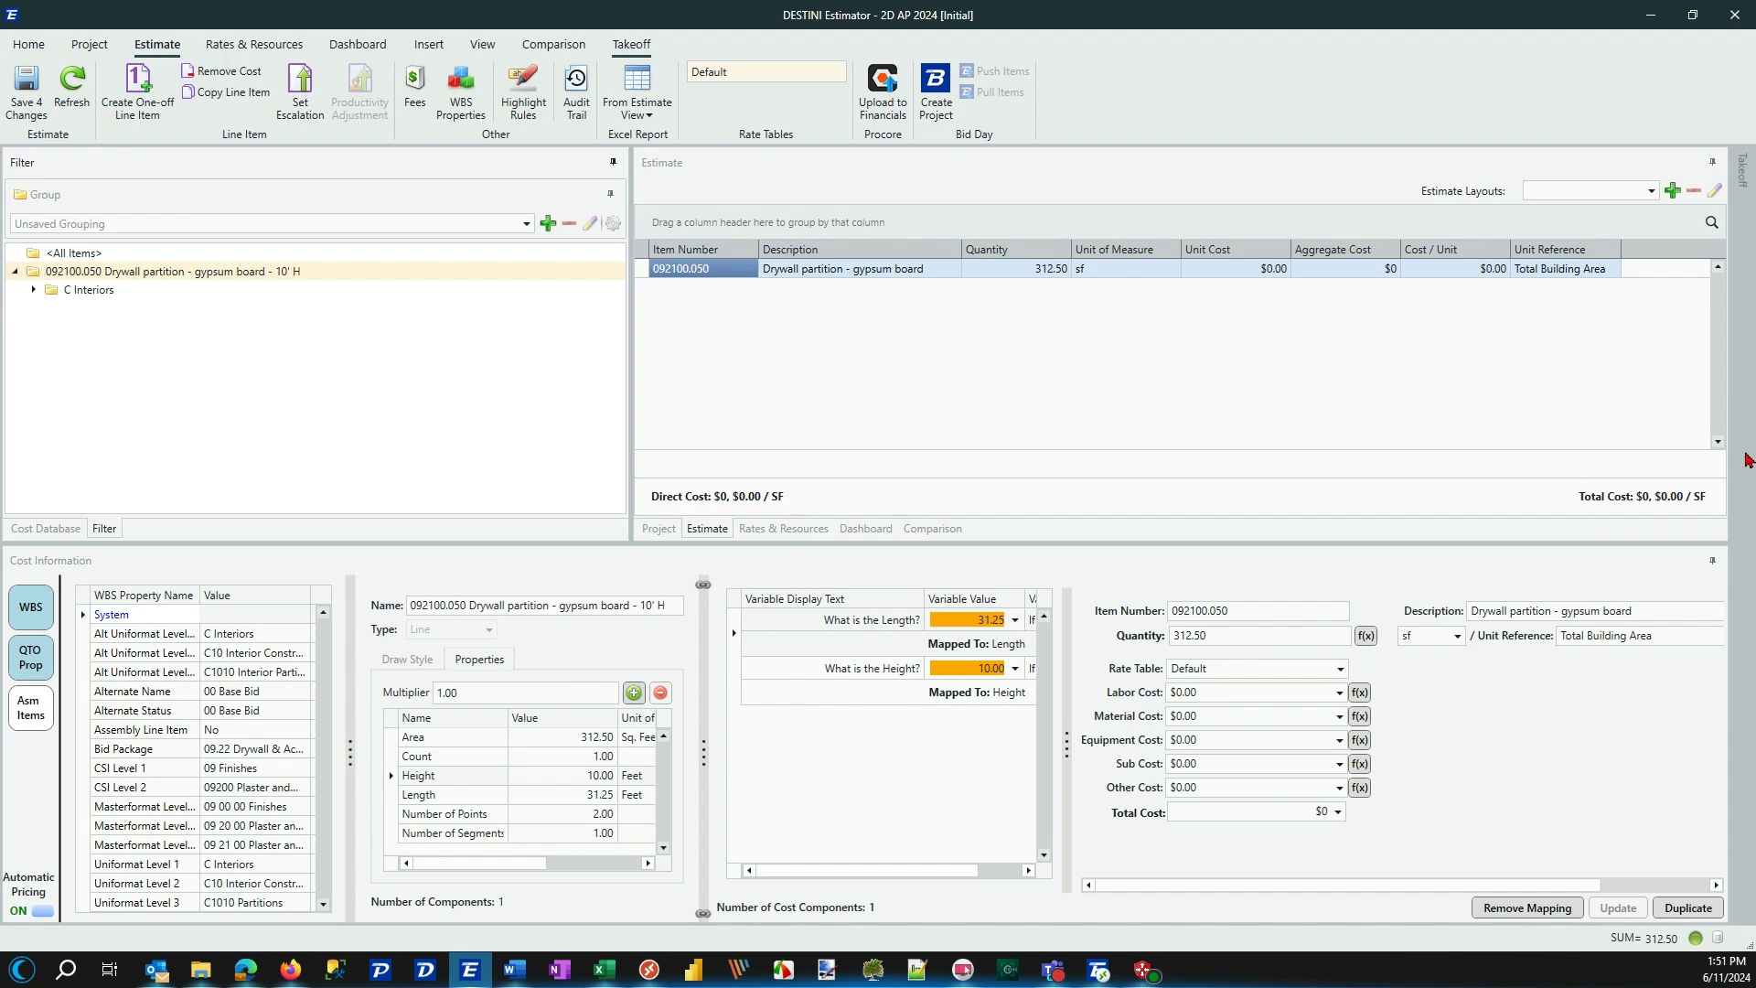
{"action": "left_click", "coordinate": [1749, 190]}
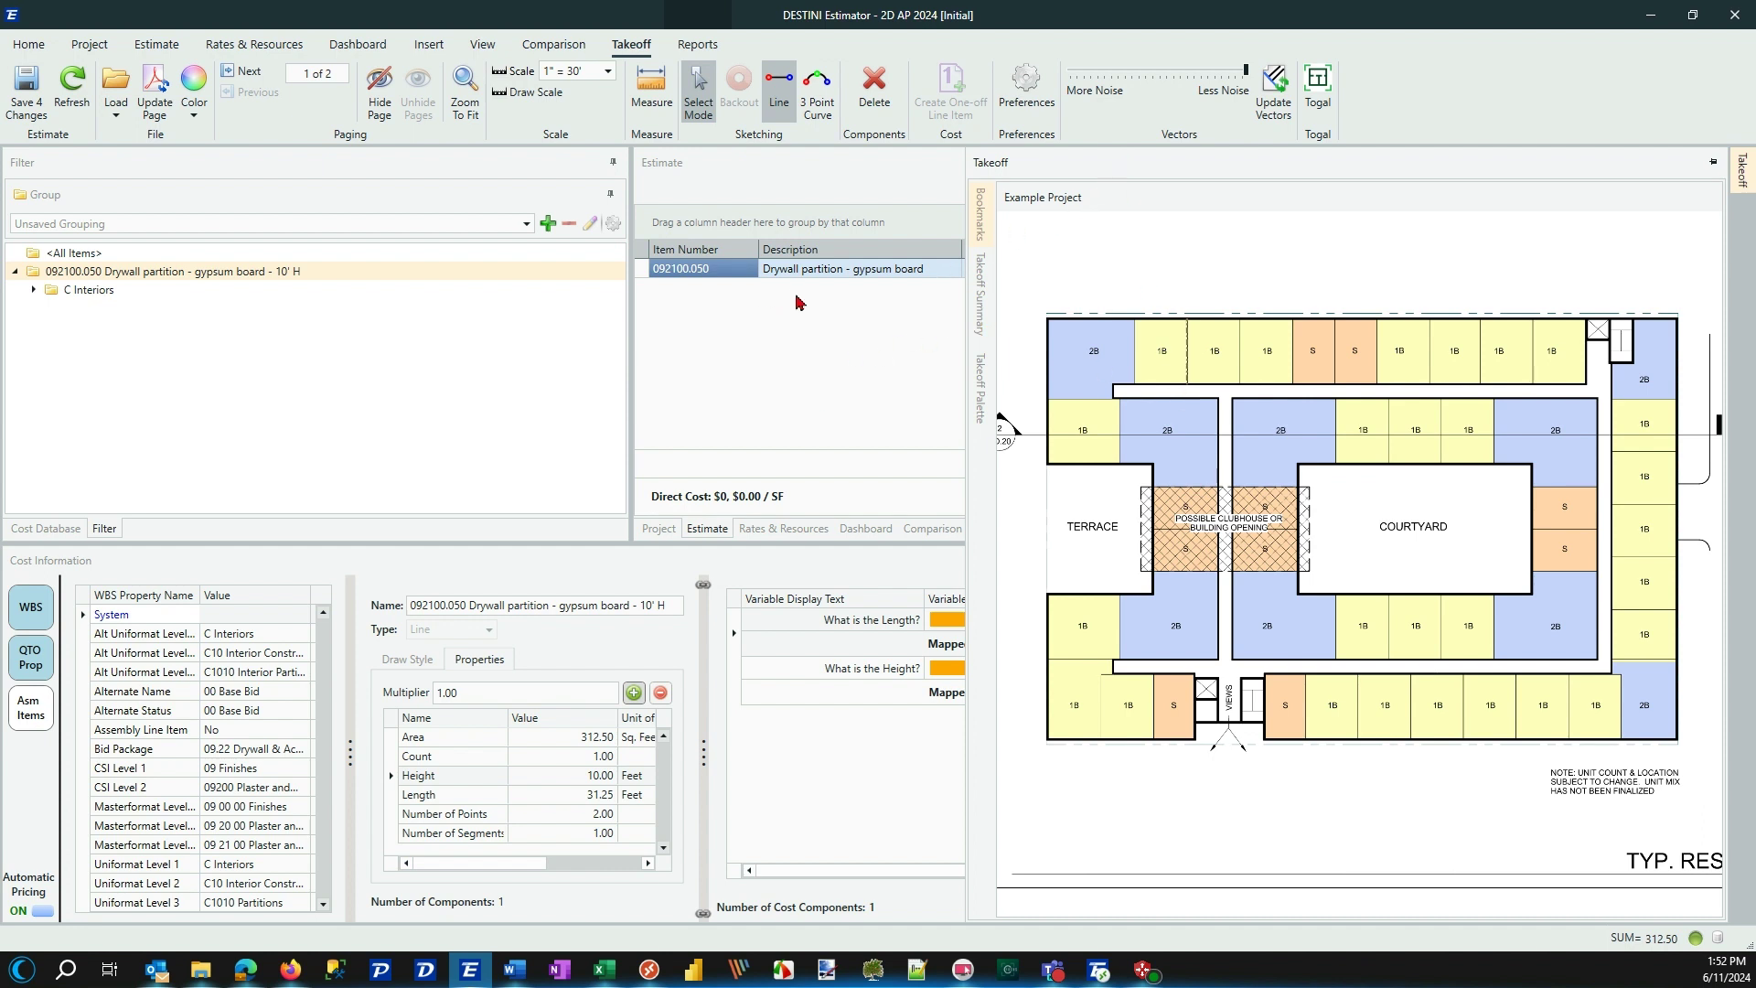
{"action": "mouse_move", "coordinate": [985, 395]}
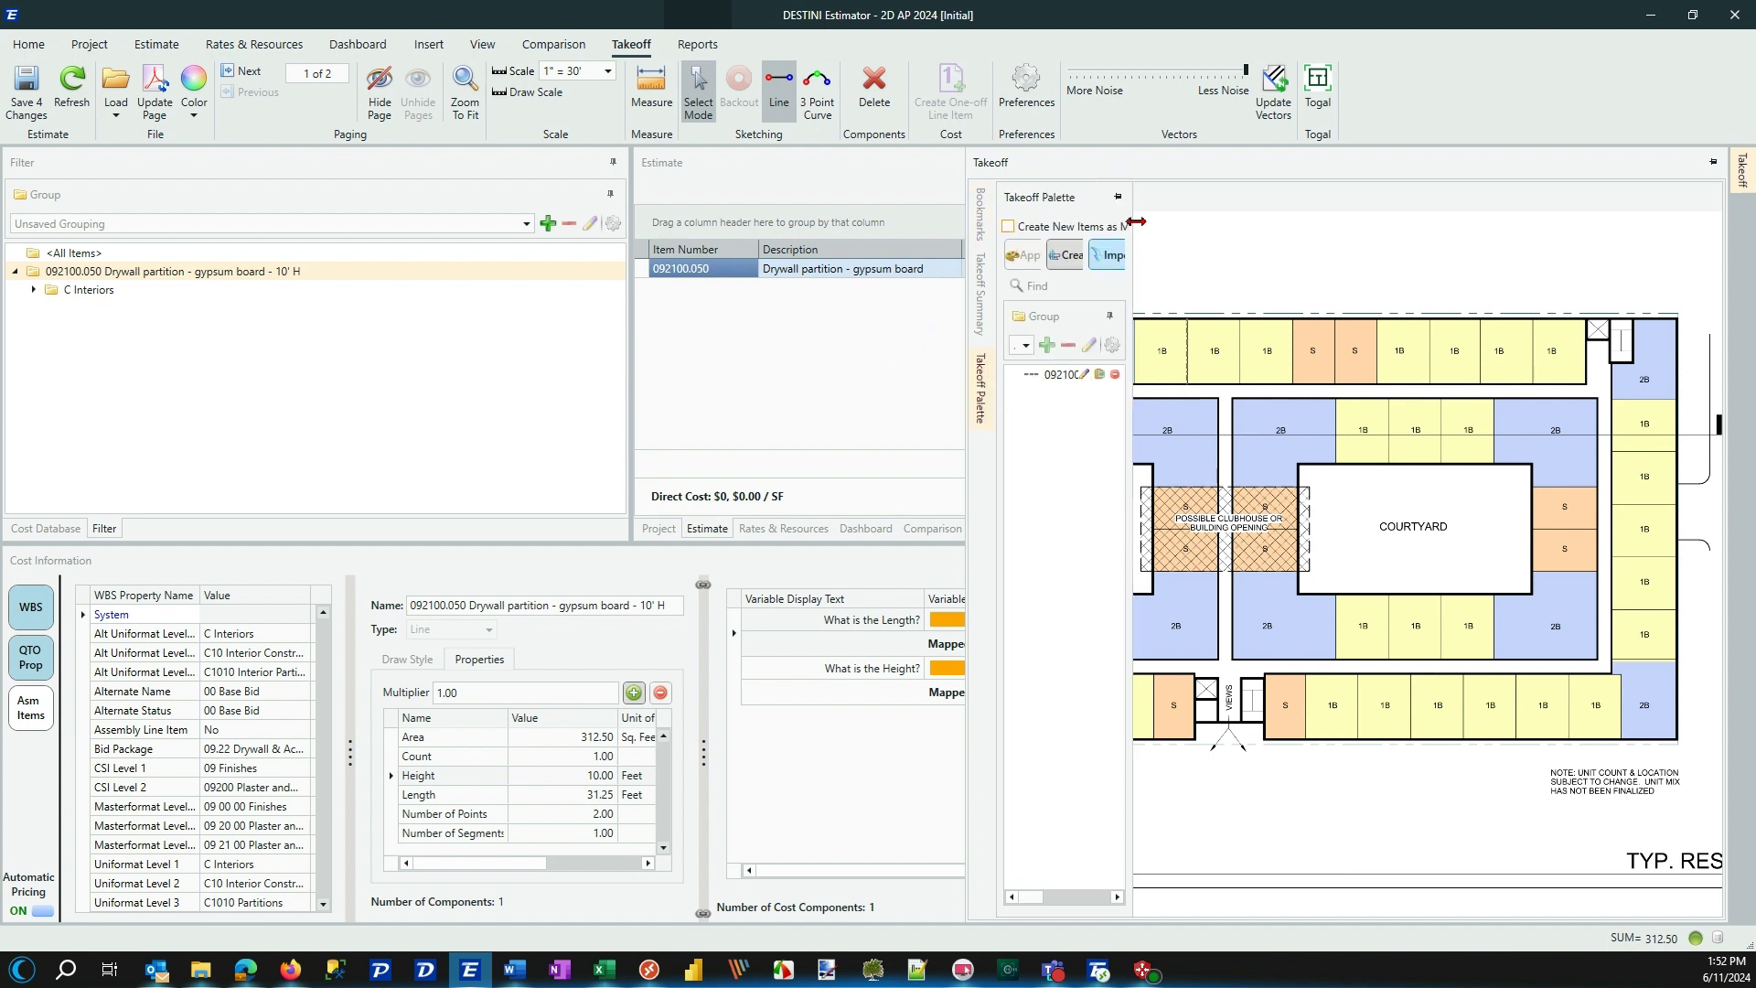
{"action": "left_click", "coordinate": [1119, 200]}
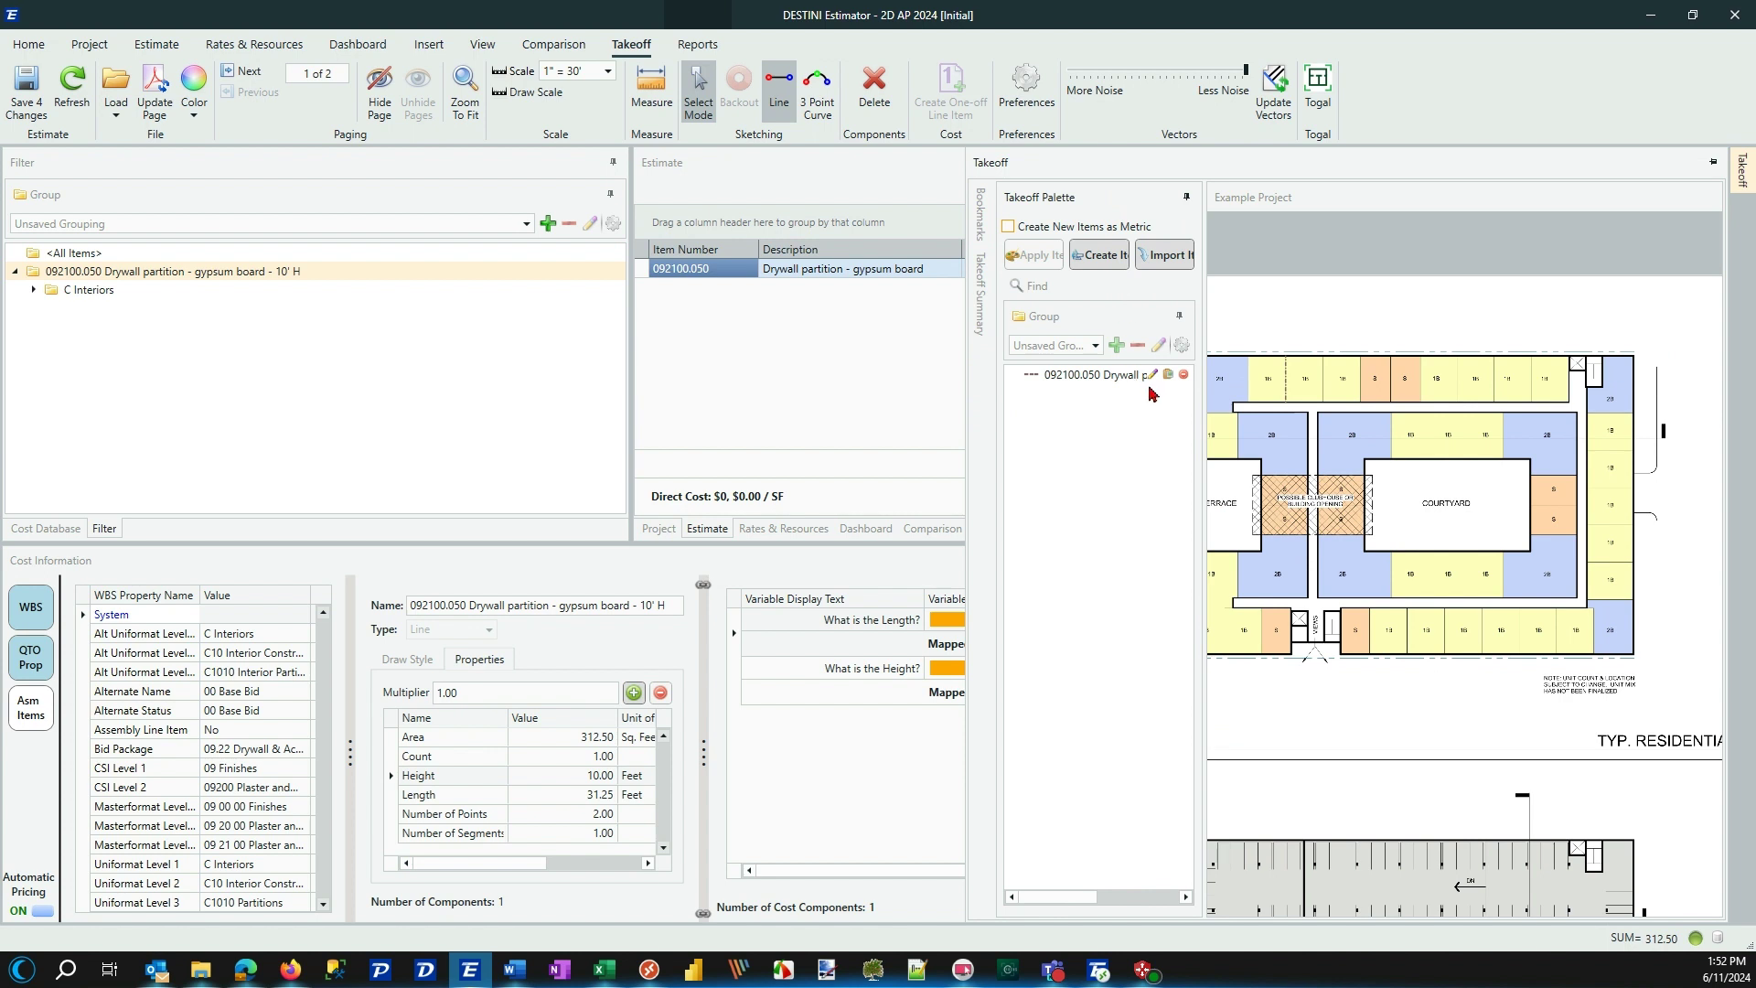
{"action": "left_click", "coordinate": [1091, 377]}
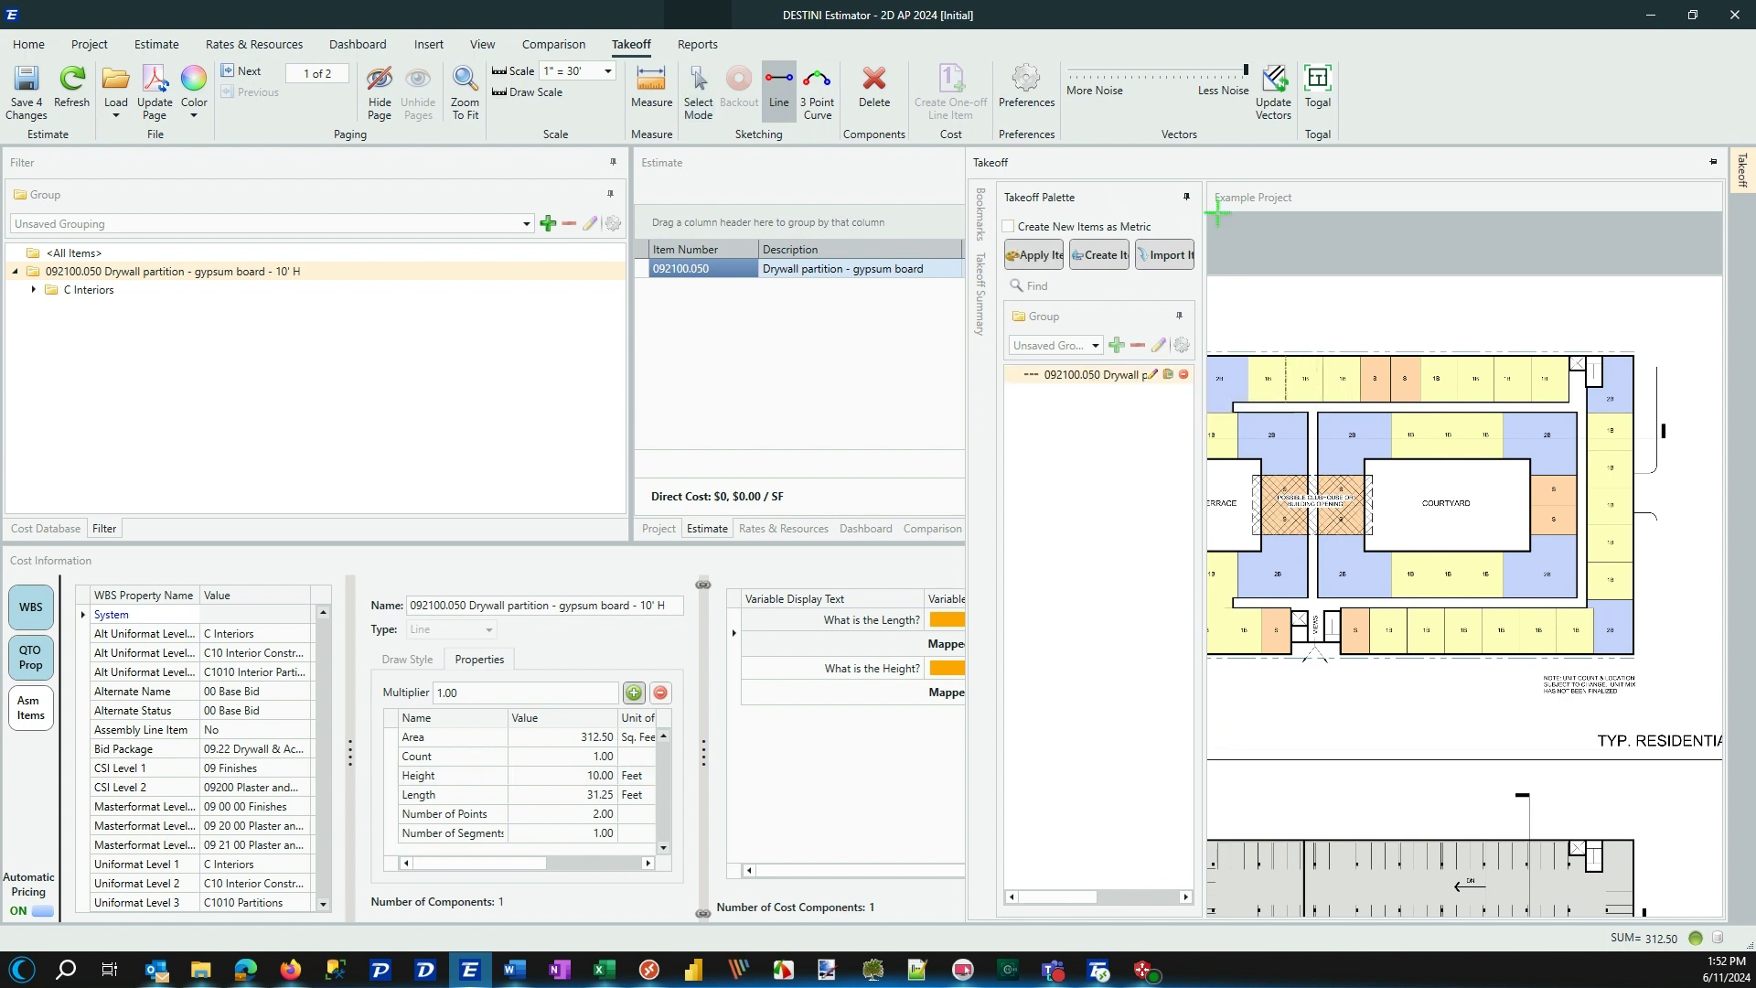
{"action": "left_click", "coordinate": [1188, 198]}
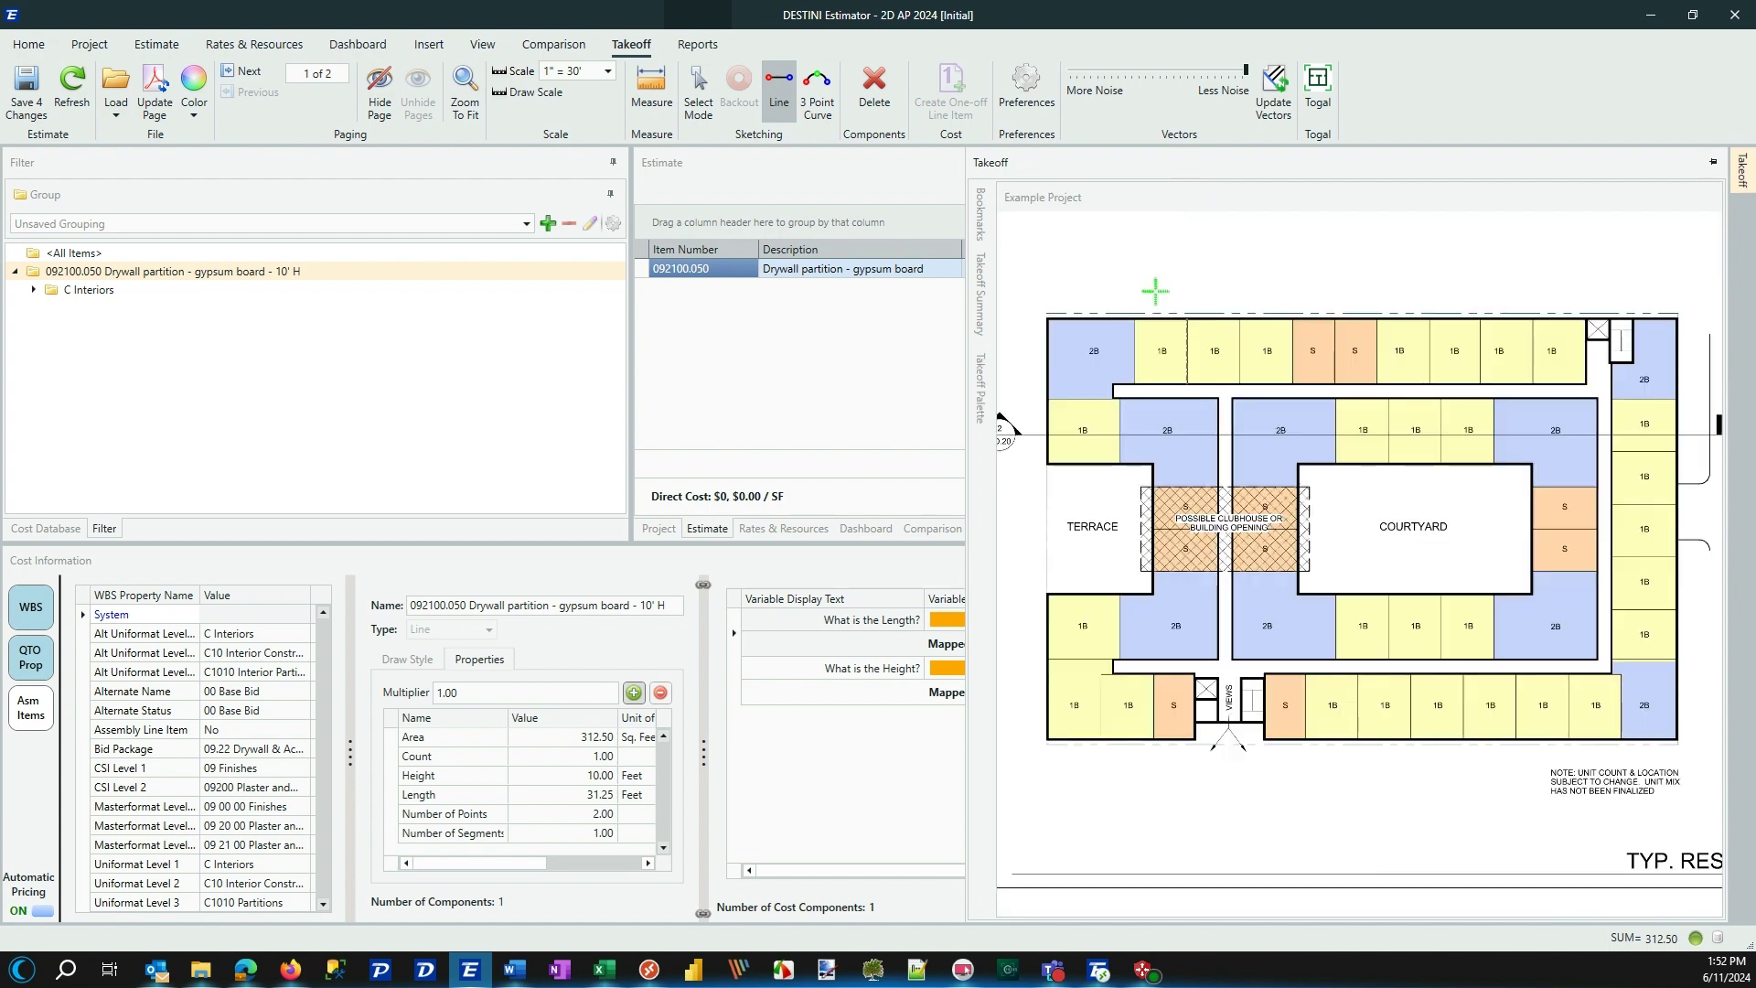
{"action": "left_click", "coordinate": [888, 216]}
- Keep the takeoff drawing open beside the estimate and sketch another 092100.050 partition line between the second and third 1B units in the upper row
{"action": "left_click", "coordinate": [1748, 220]}
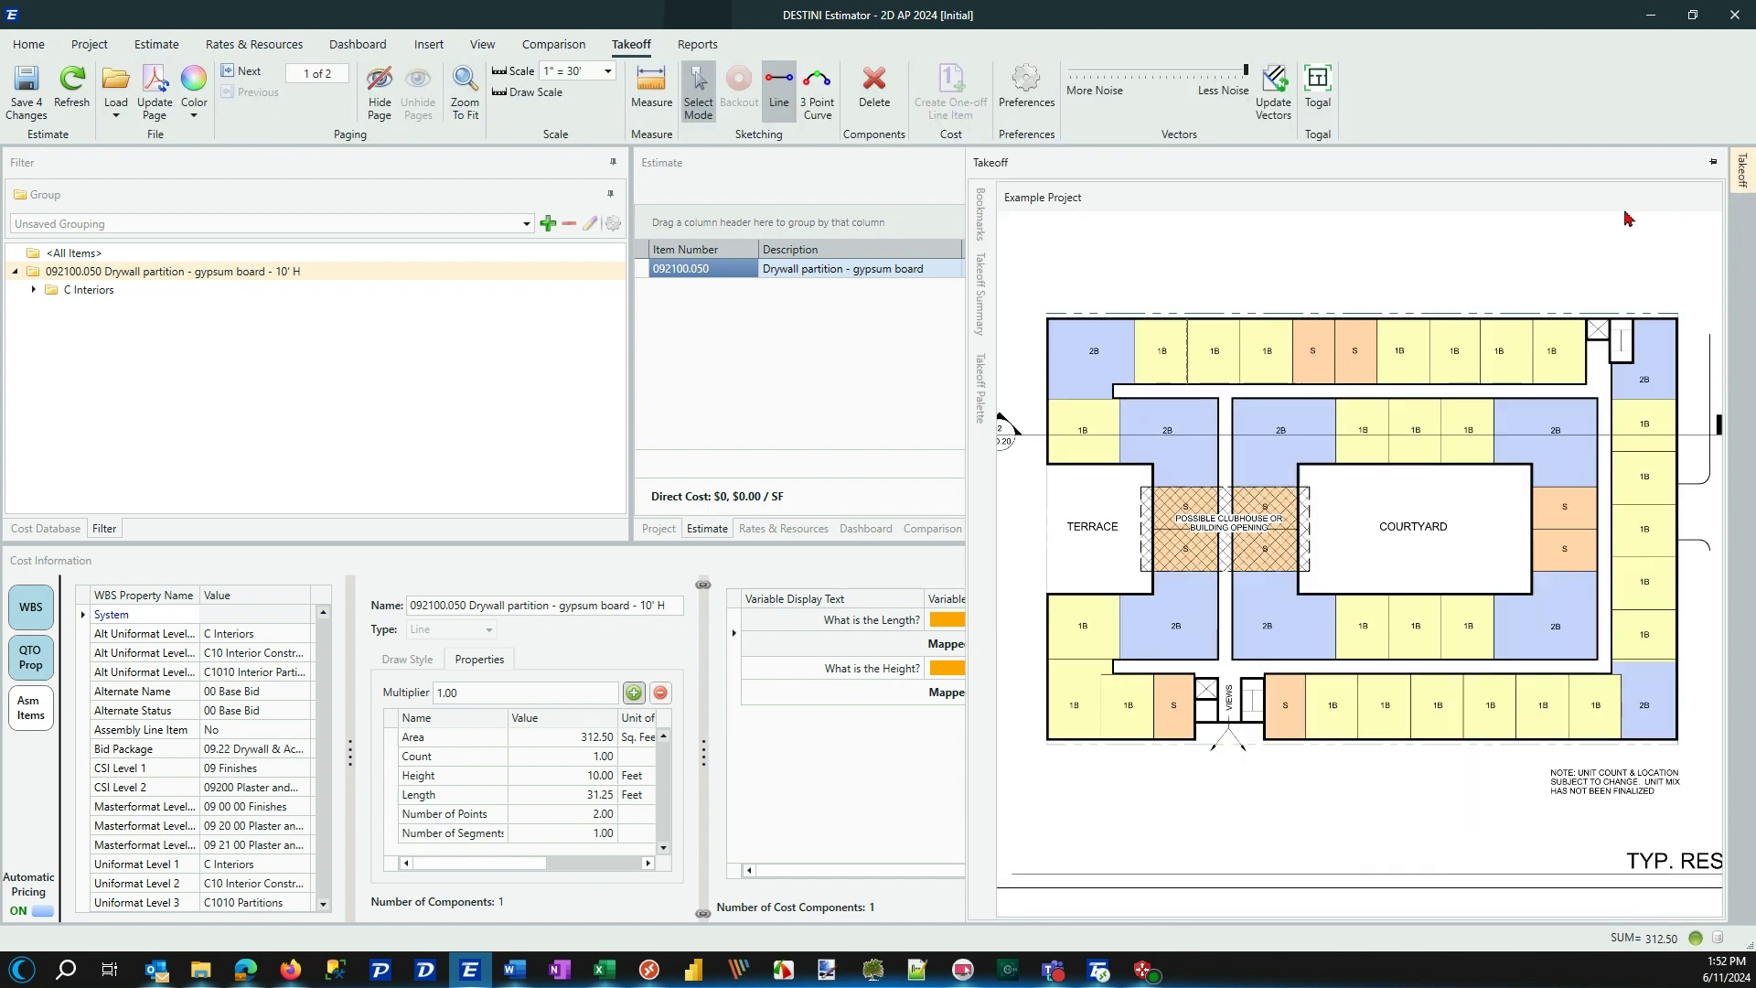
{"action": "left_click", "coordinate": [1713, 162]}
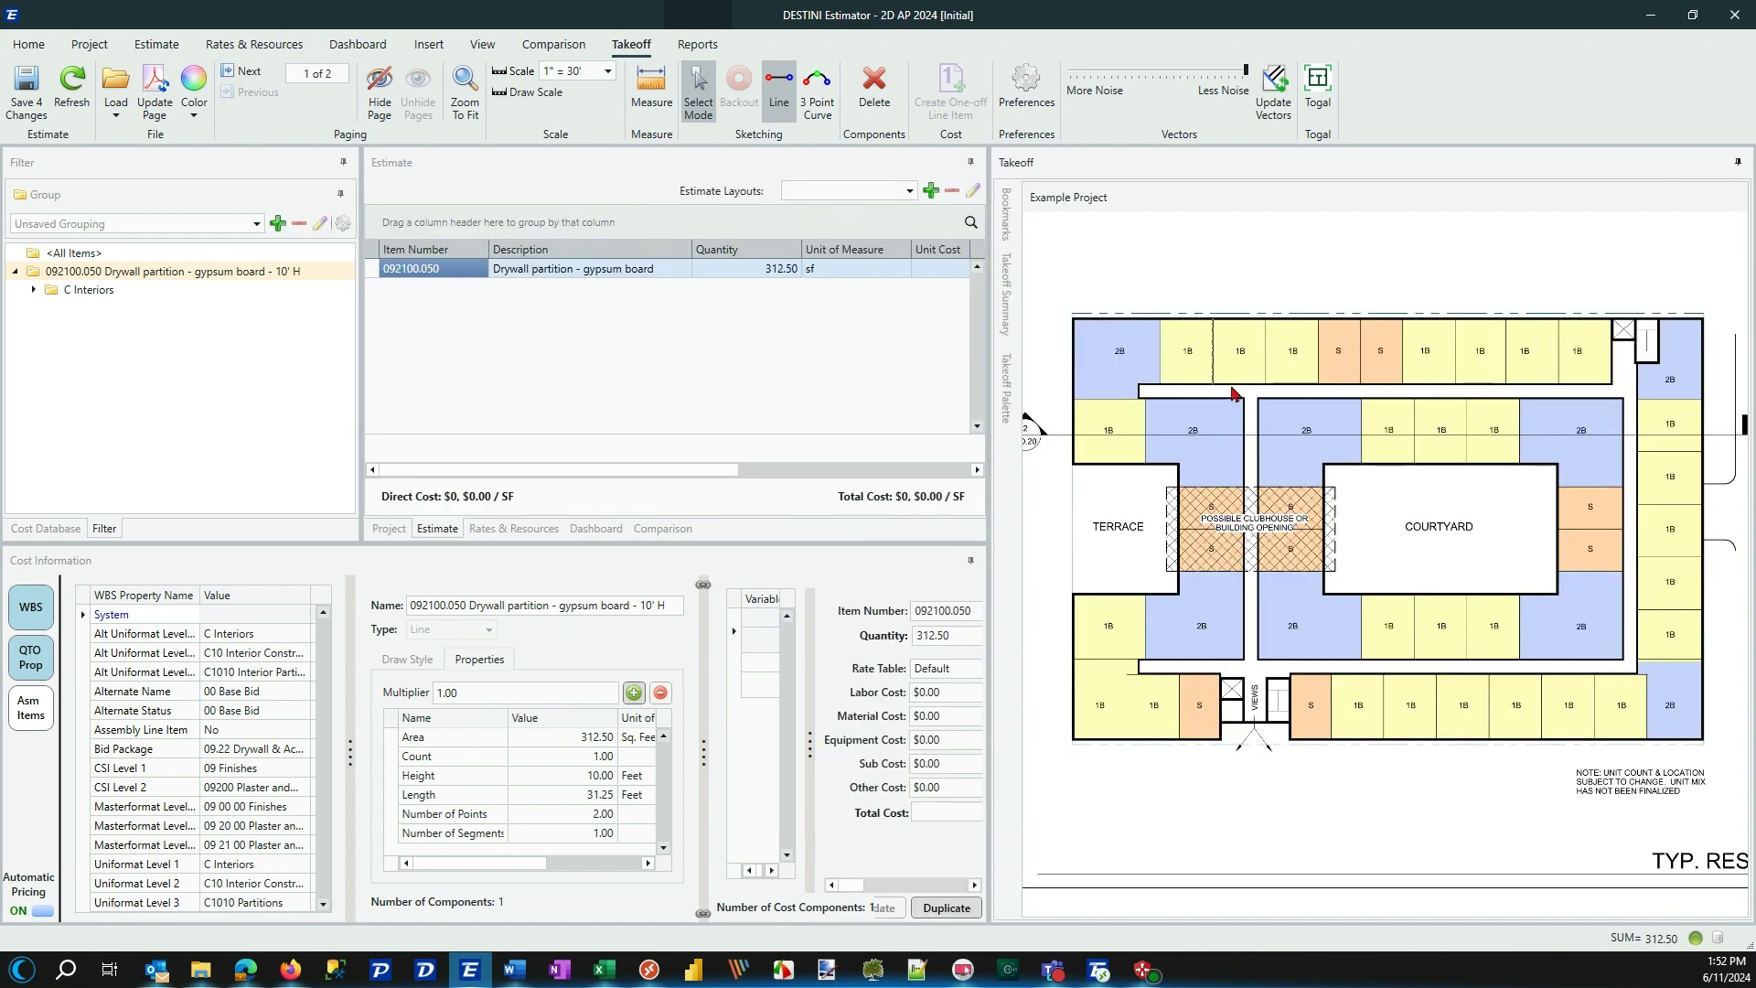
{"action": "left_click", "coordinate": [368, 273]}
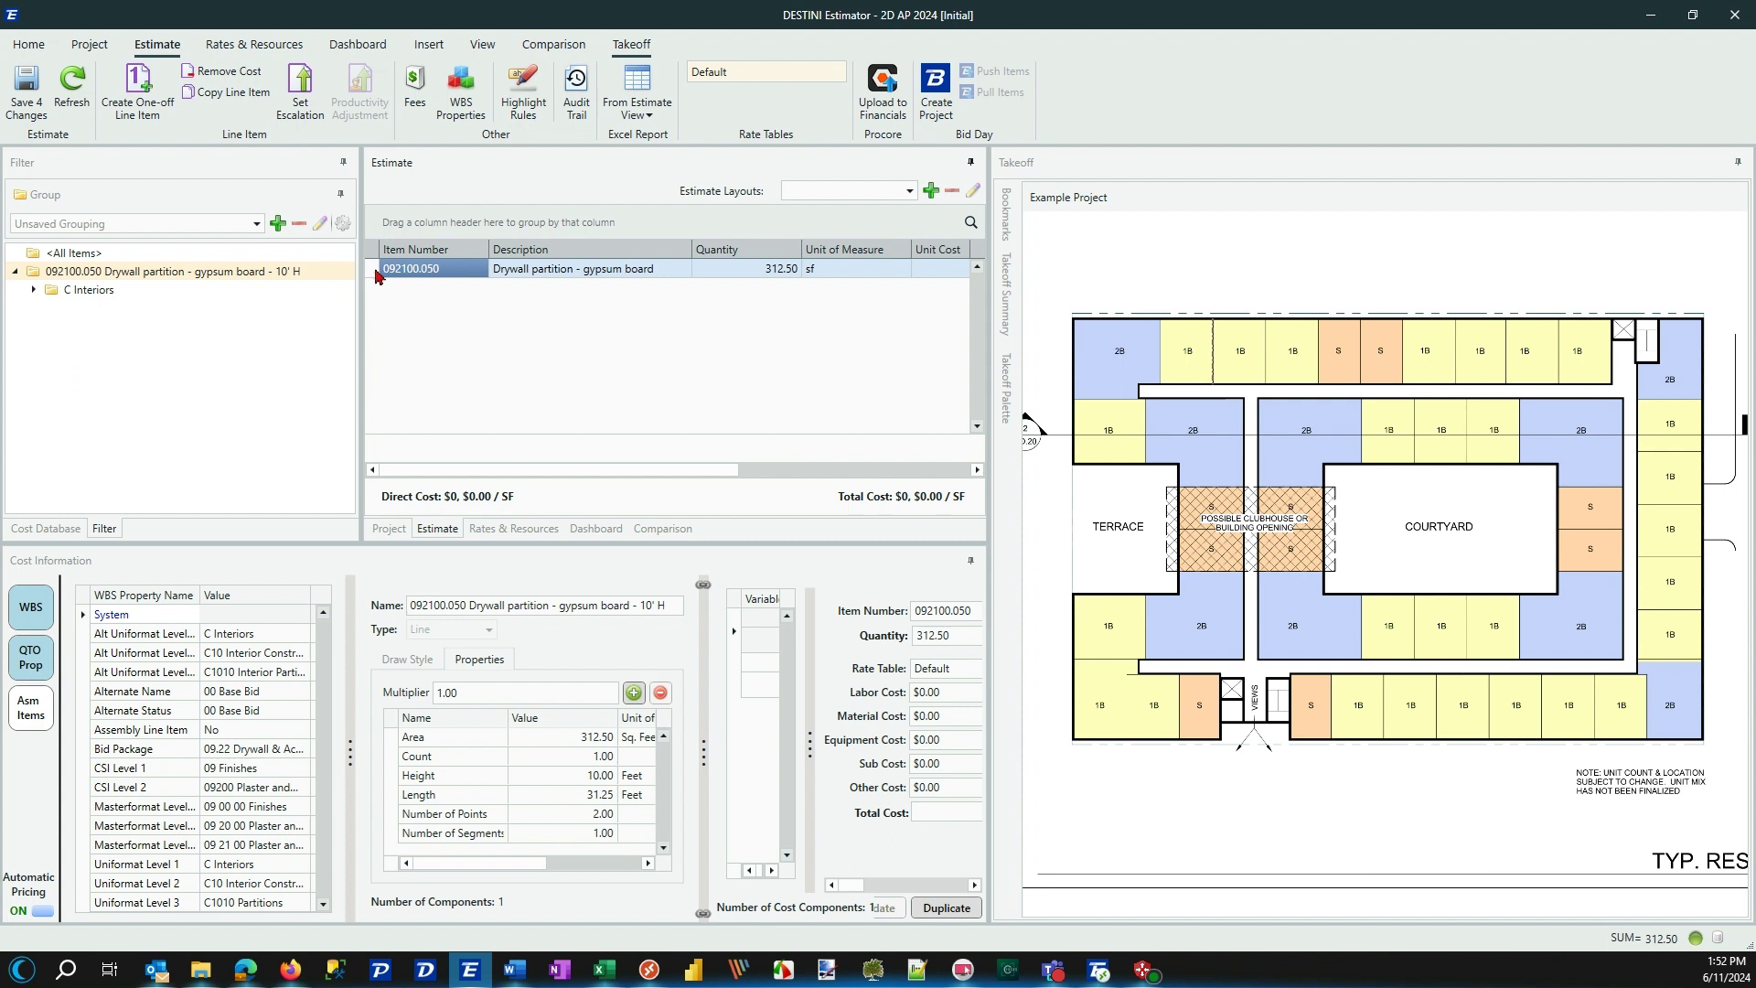
{"action": "key", "text": "ctrl"}
{"action": "right_click", "coordinate": [380, 274]}
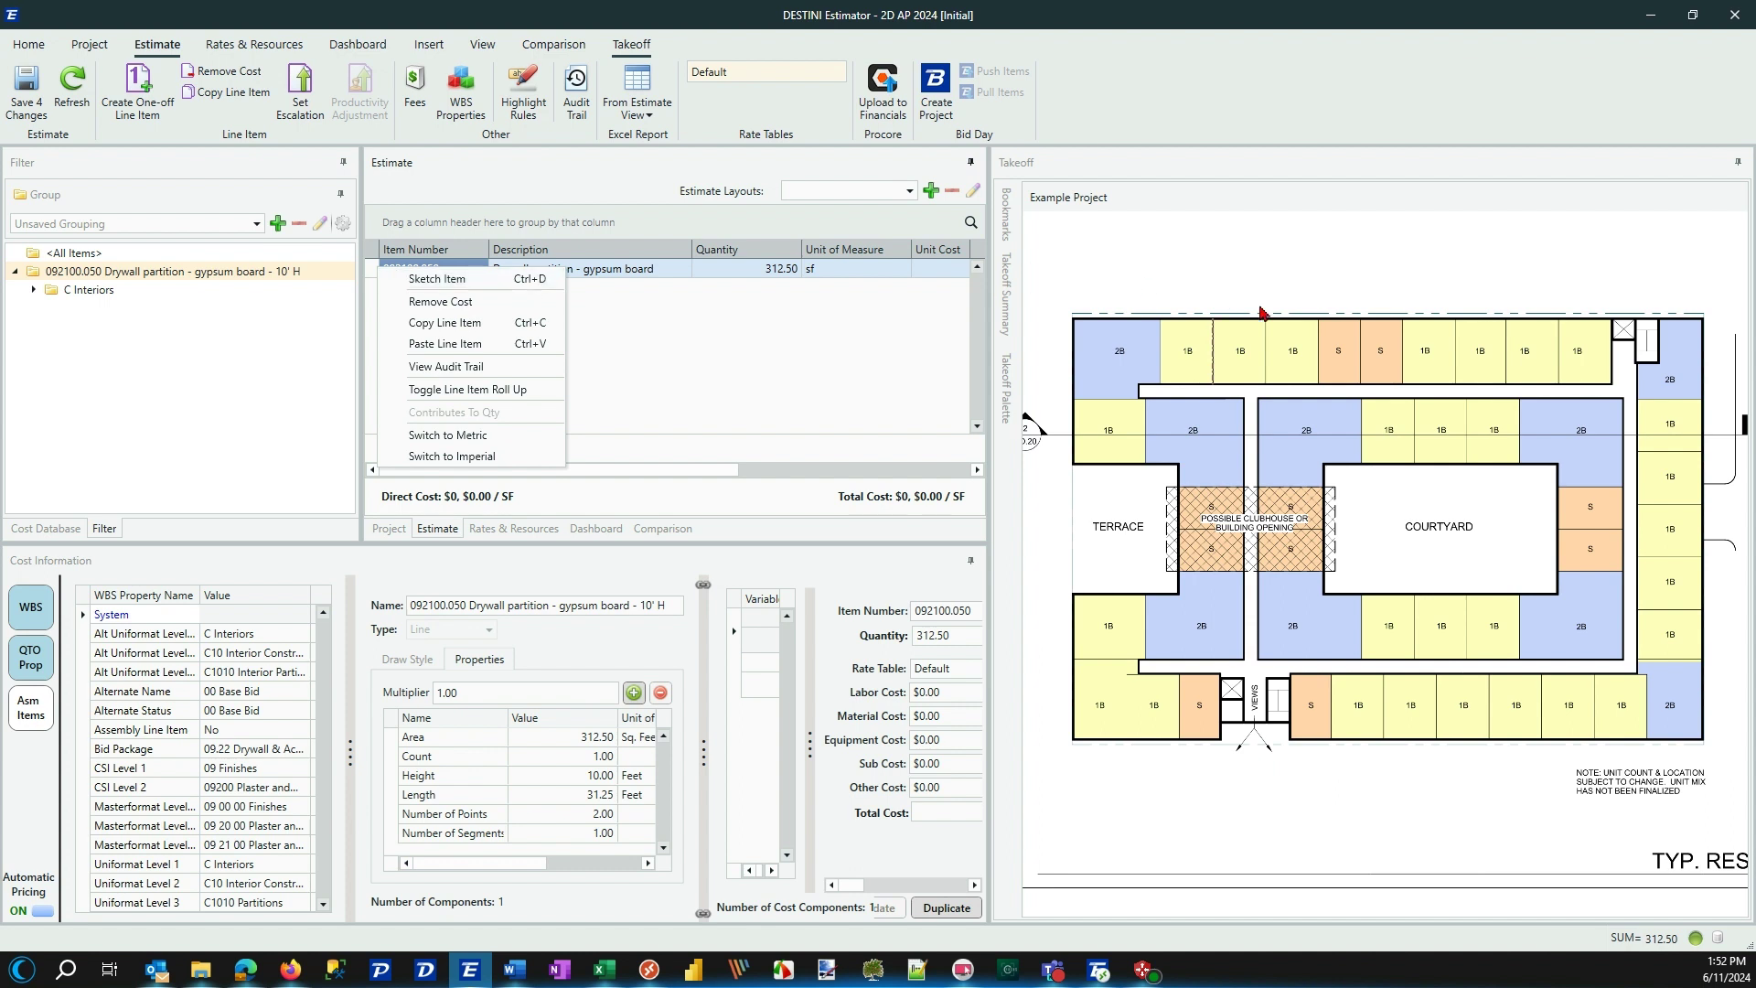
{"action": "left_click", "coordinate": [425, 280]}
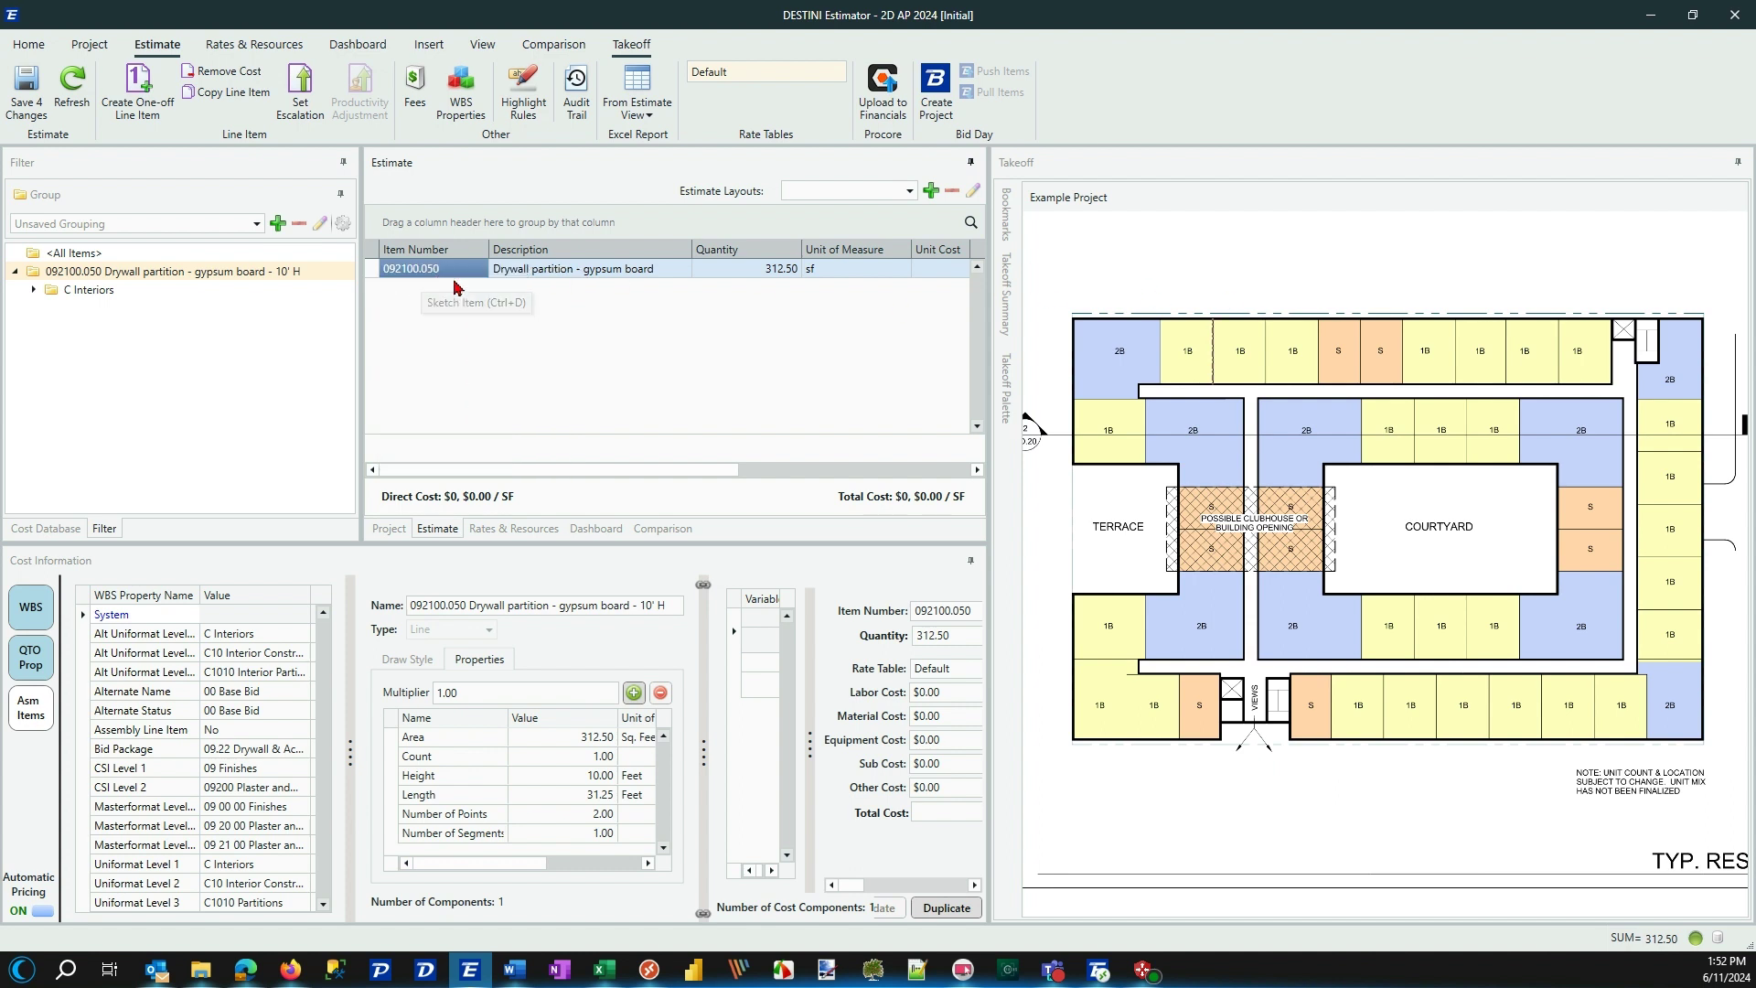
{"action": "left_click", "coordinate": [1266, 318]}
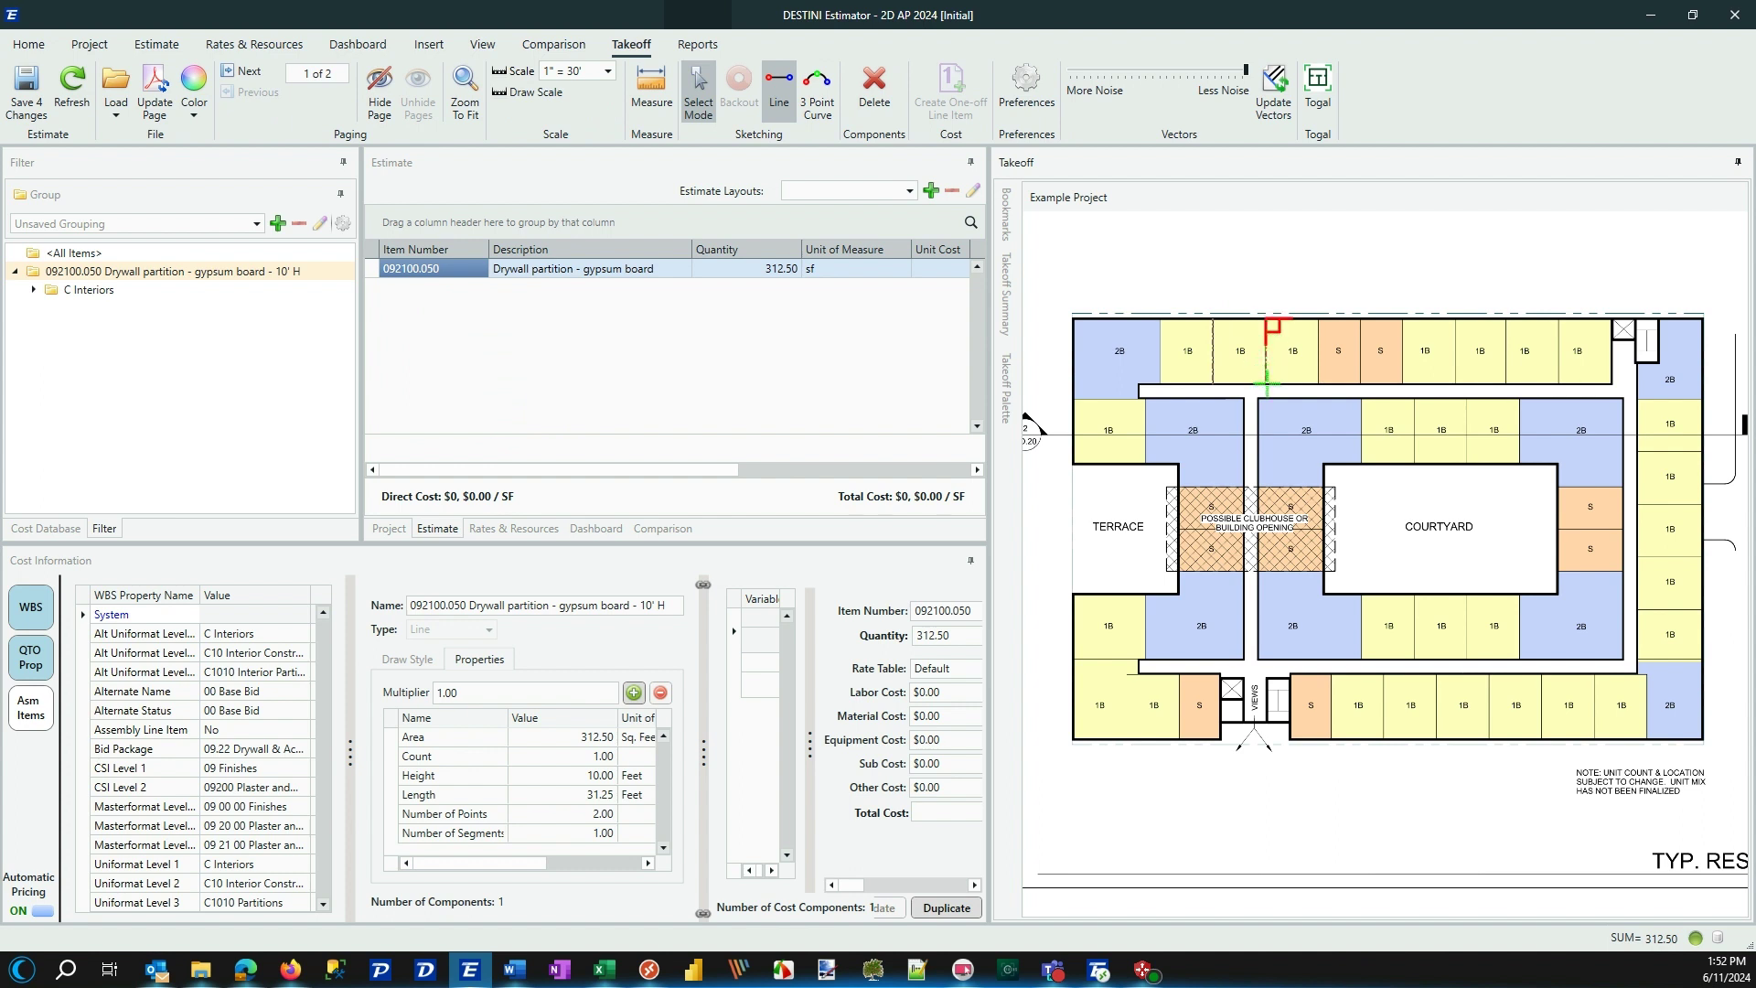
{"action": "double_click", "coordinate": [1267, 384]}
- Start a new cost item from 092100.050 Drywall partition - gypsum board in the cost database and set its takeoff type to Line
{"action": "left_click", "coordinate": [63, 534]}
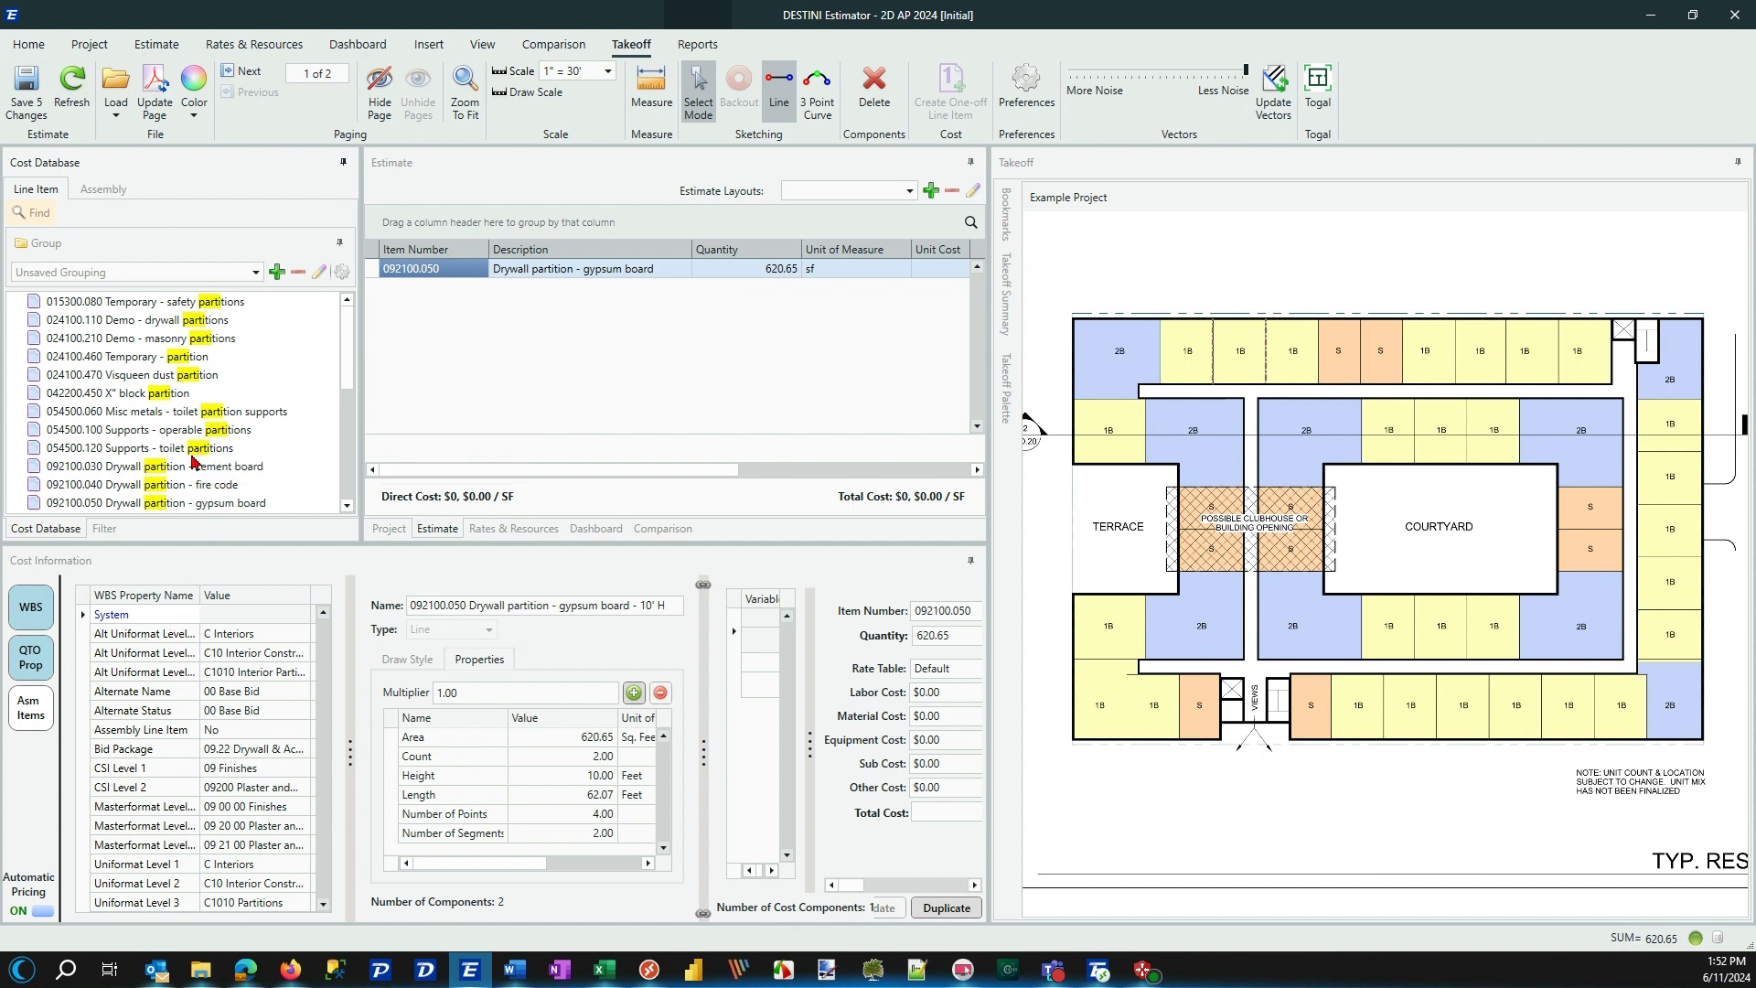
{"action": "left_click", "coordinate": [217, 506]}
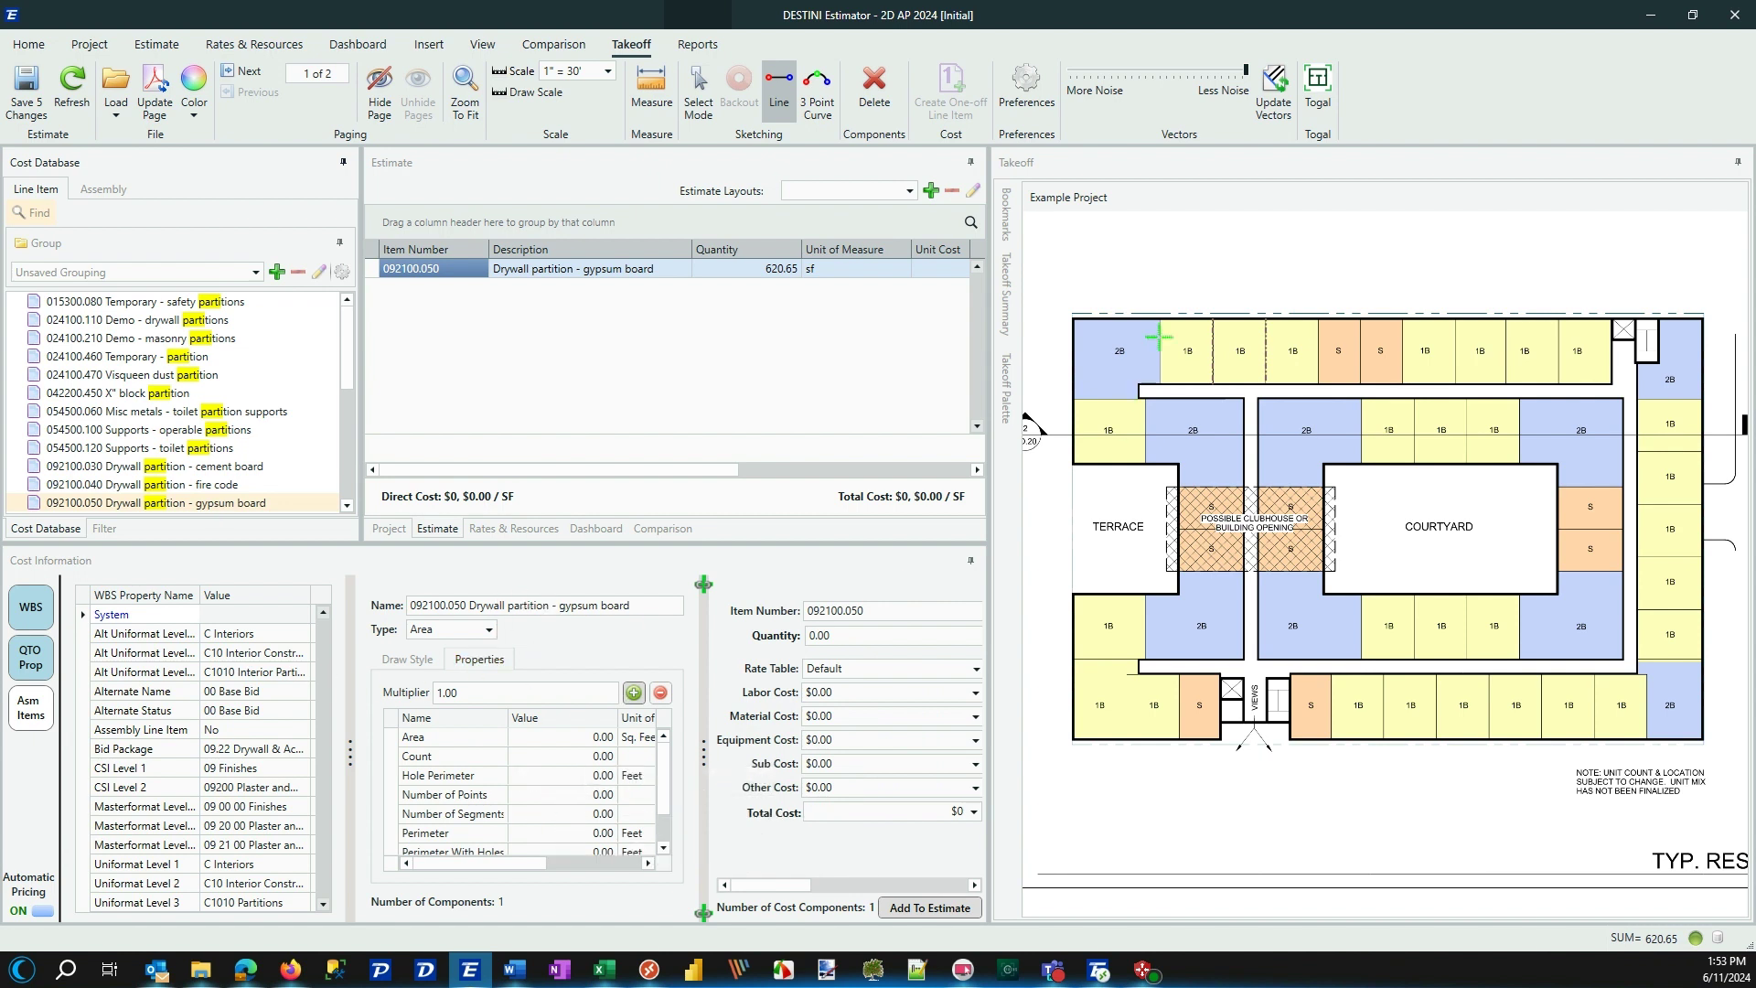
{"action": "left_click", "coordinate": [1737, 161]}
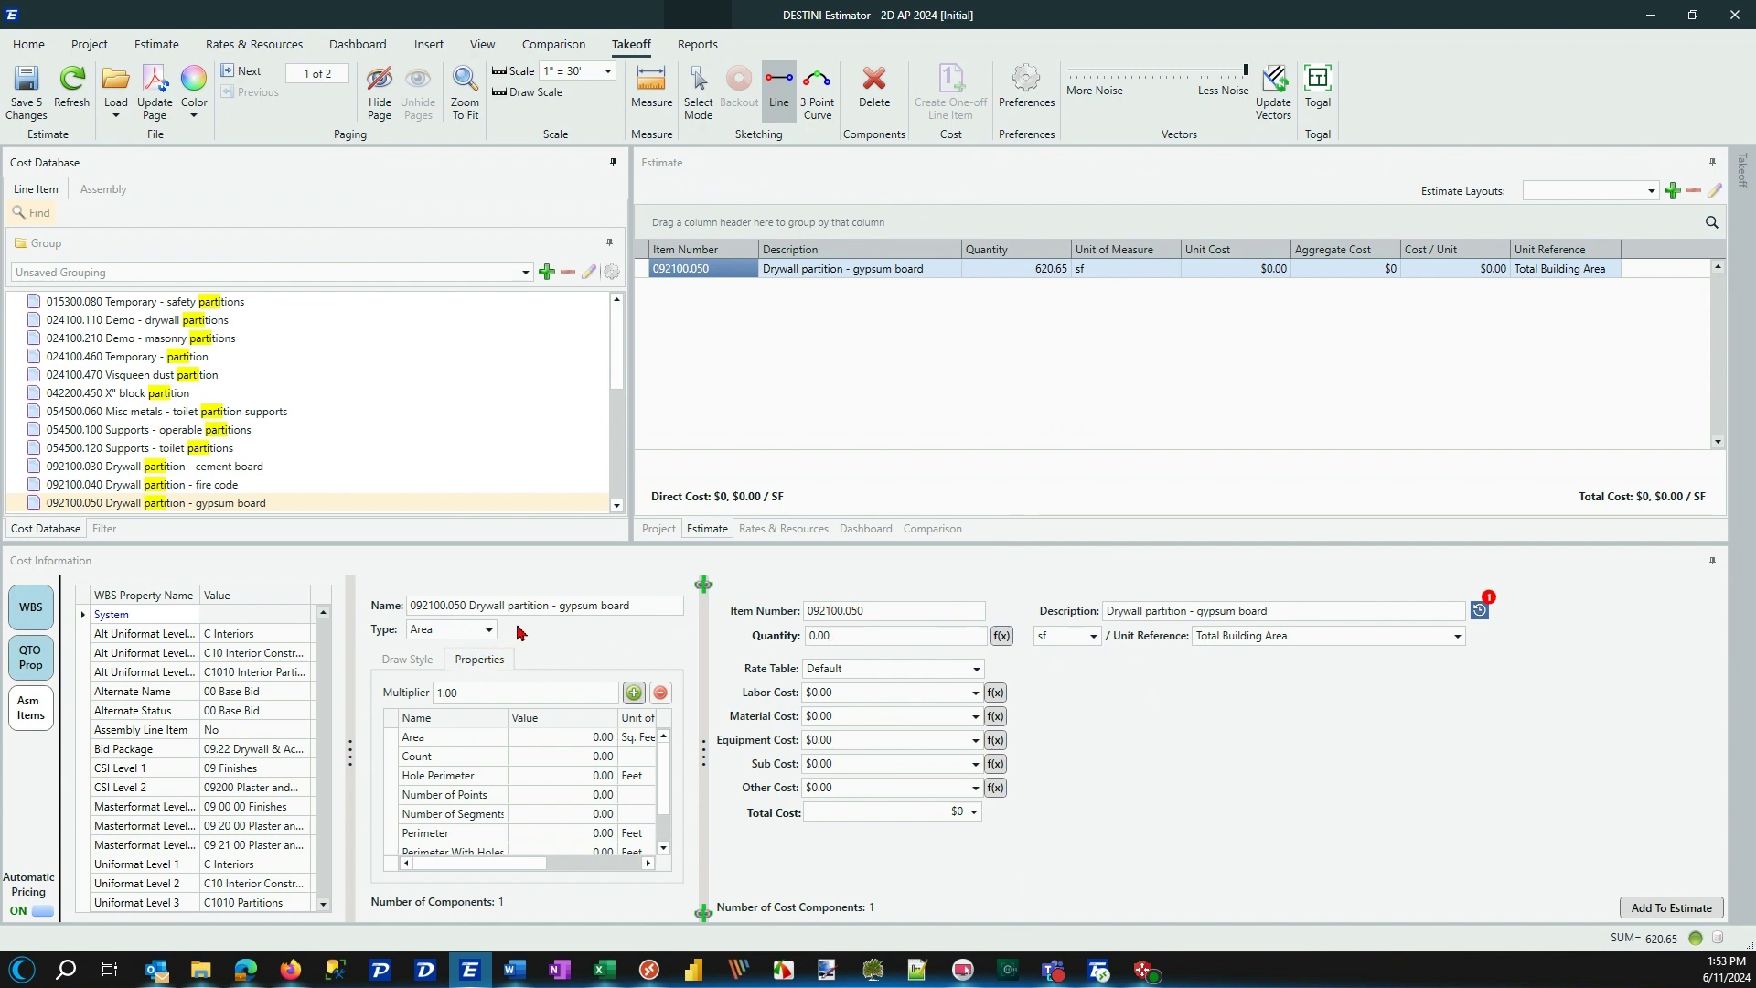
{"action": "left_click", "coordinate": [489, 629]}
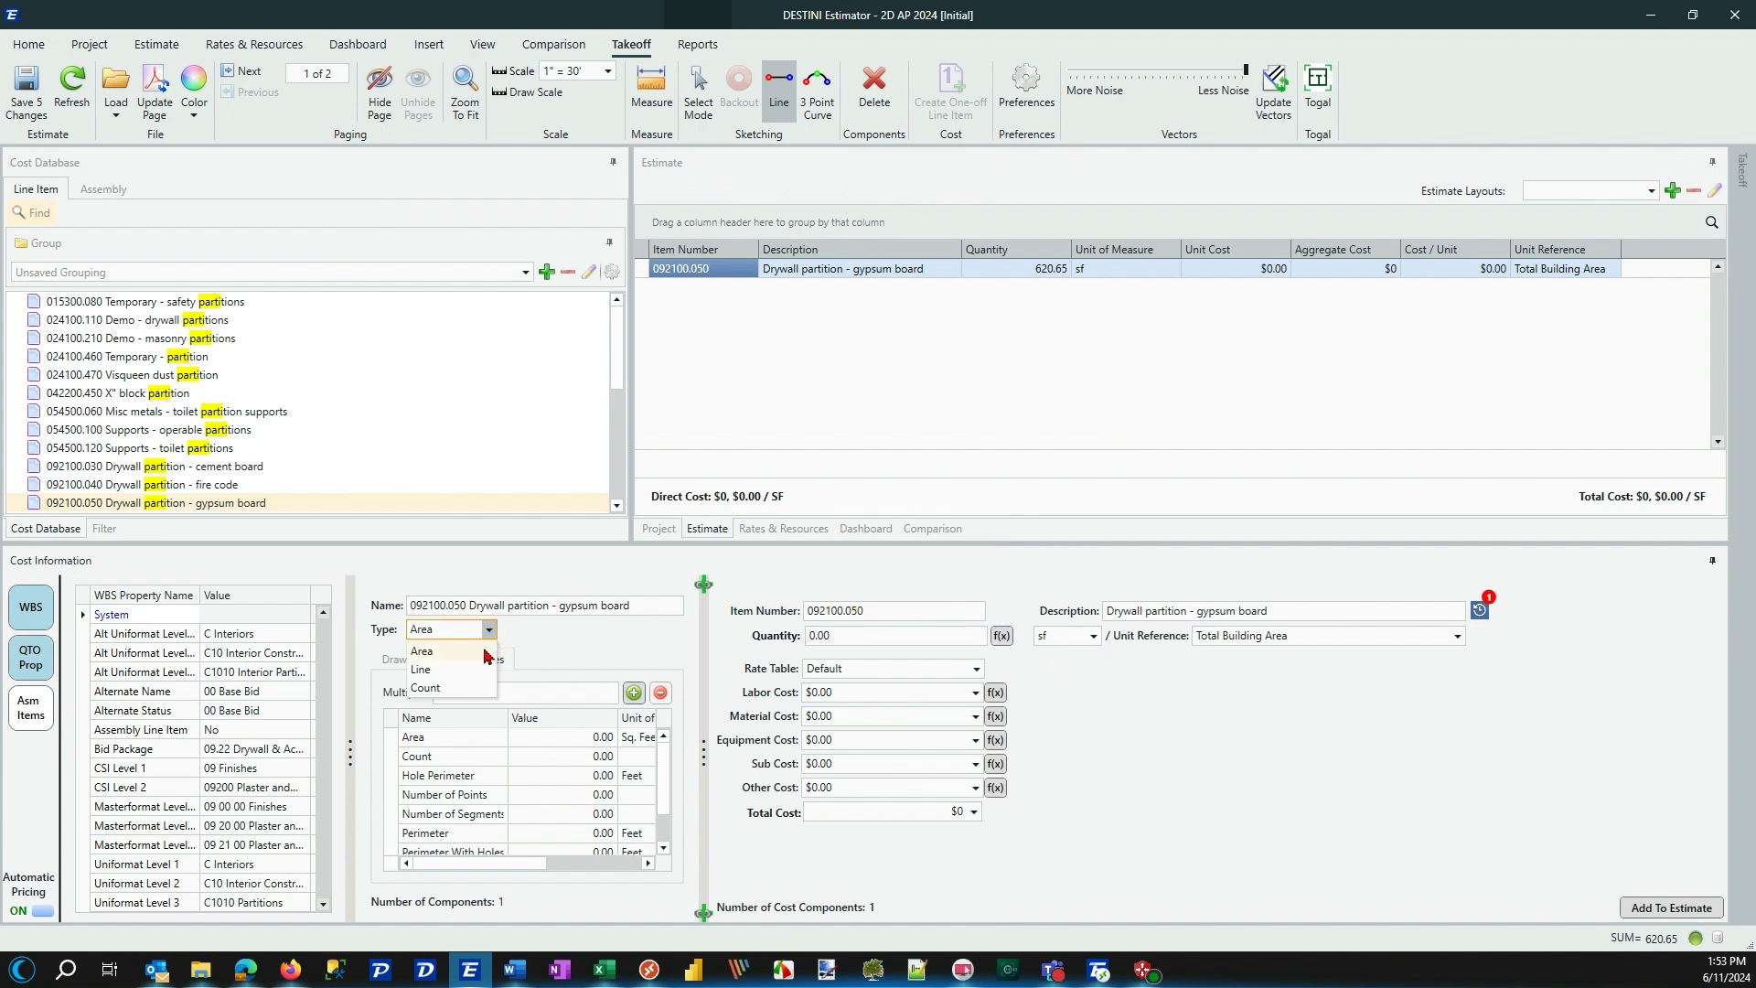
{"action": "left_click", "coordinate": [422, 670]}
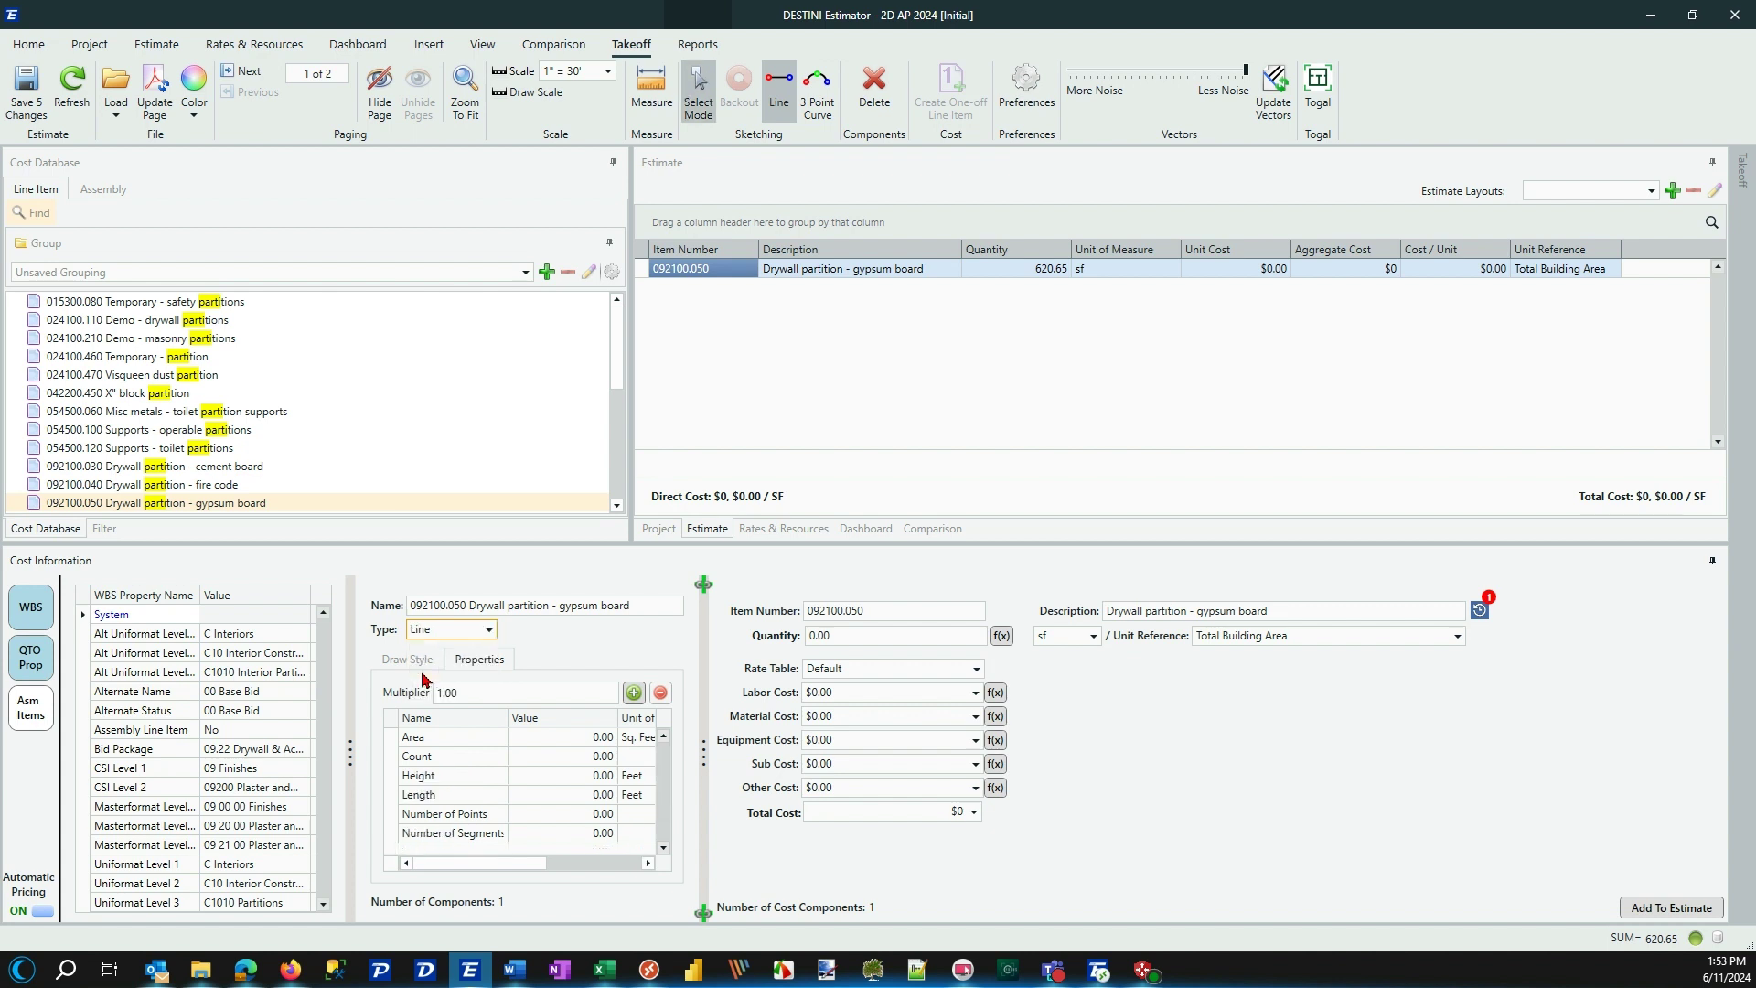
- Set the new partition component's Height to 12 feet and append "- 12' H" to its name
{"action": "left_click", "coordinate": [555, 780]}
{"action": "type", "text": "12"}
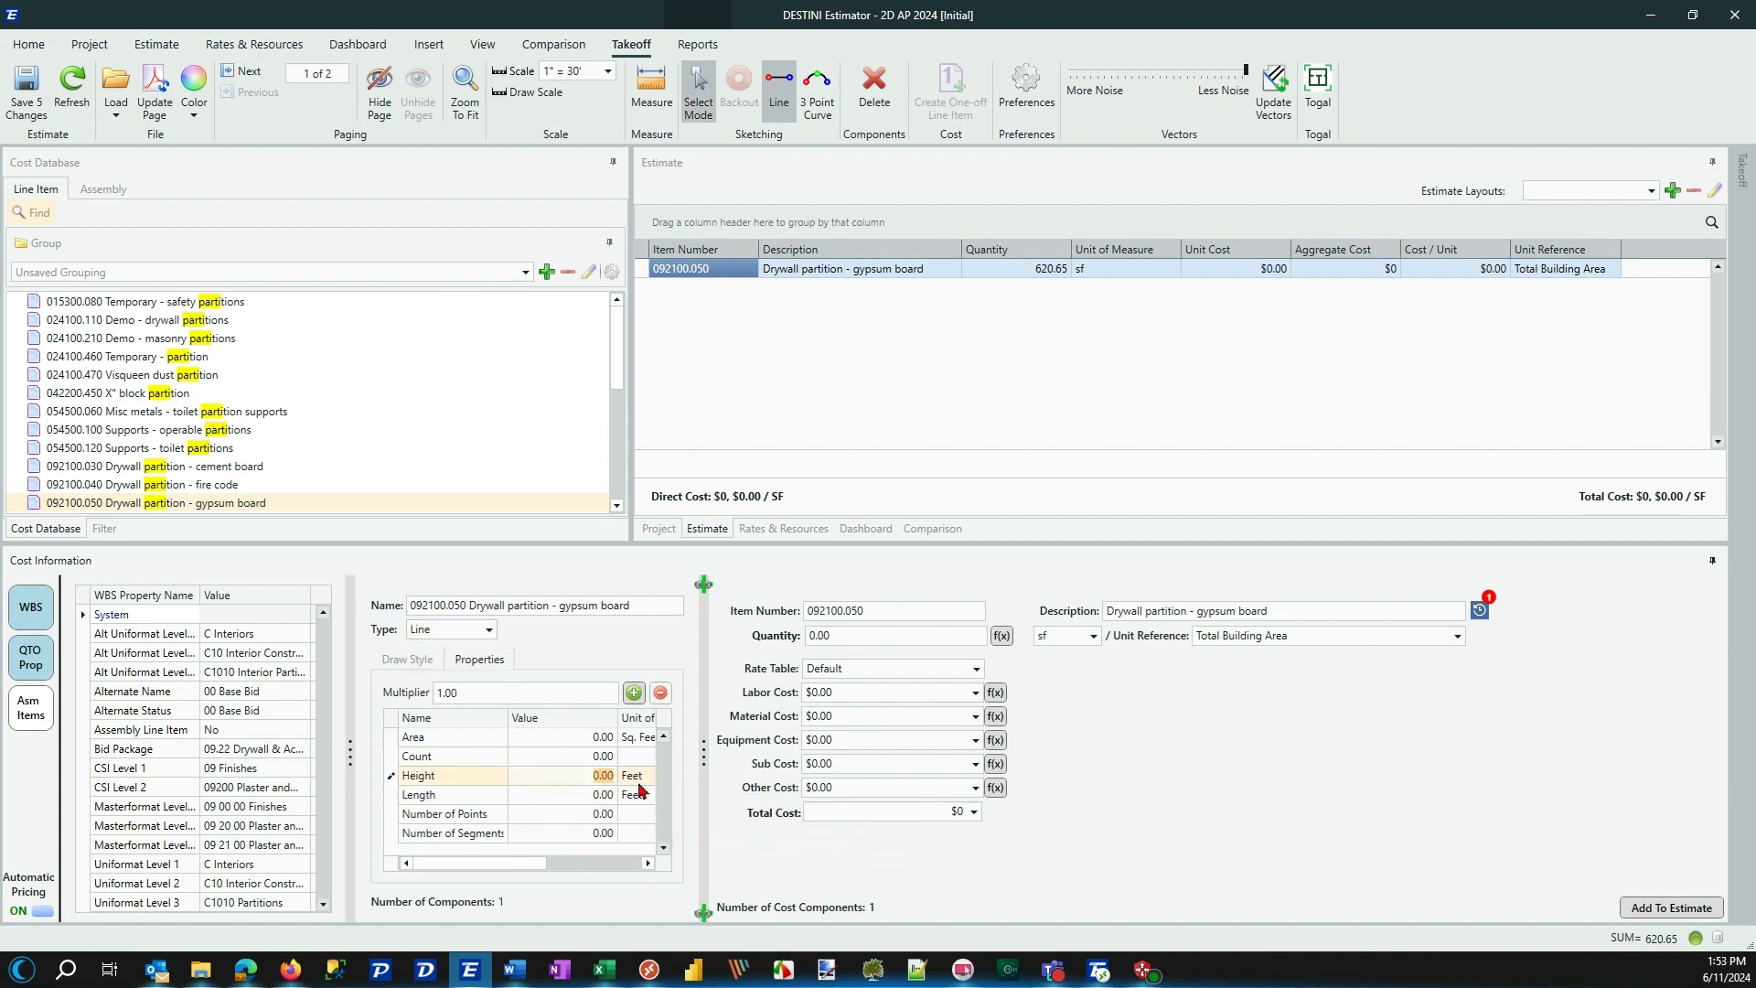
{"action": "left_click", "coordinate": [646, 607]}
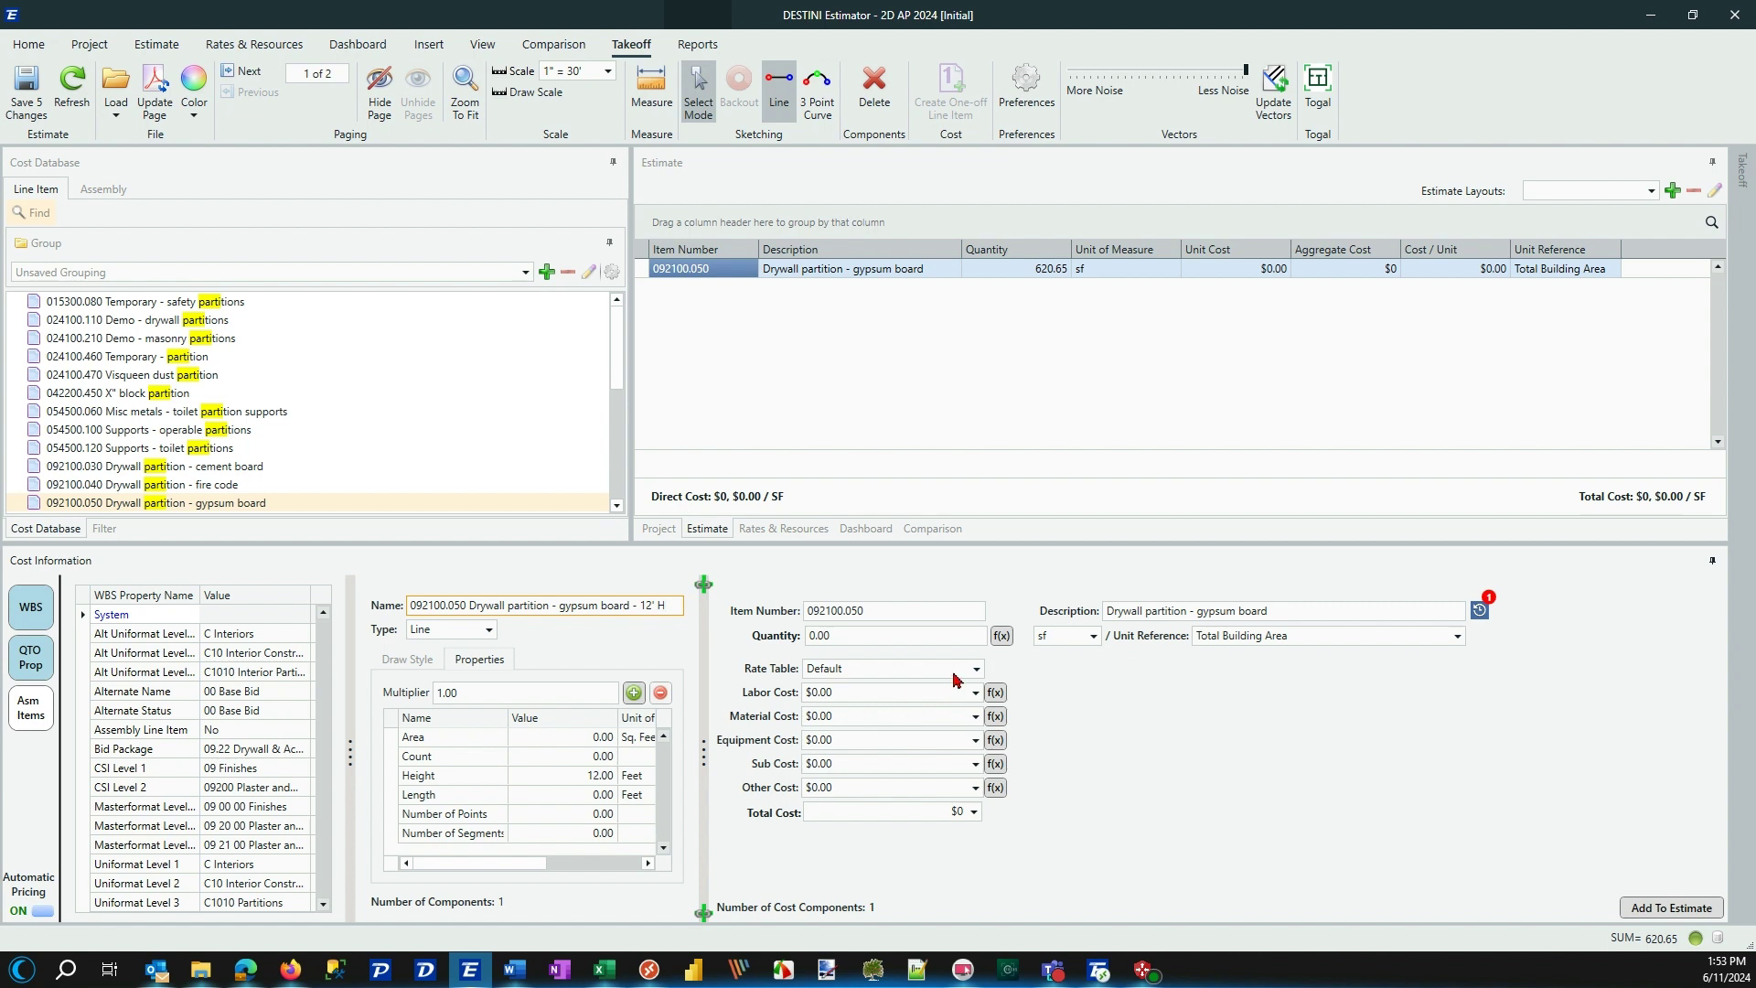
{"action": "key", "text": "Return"}
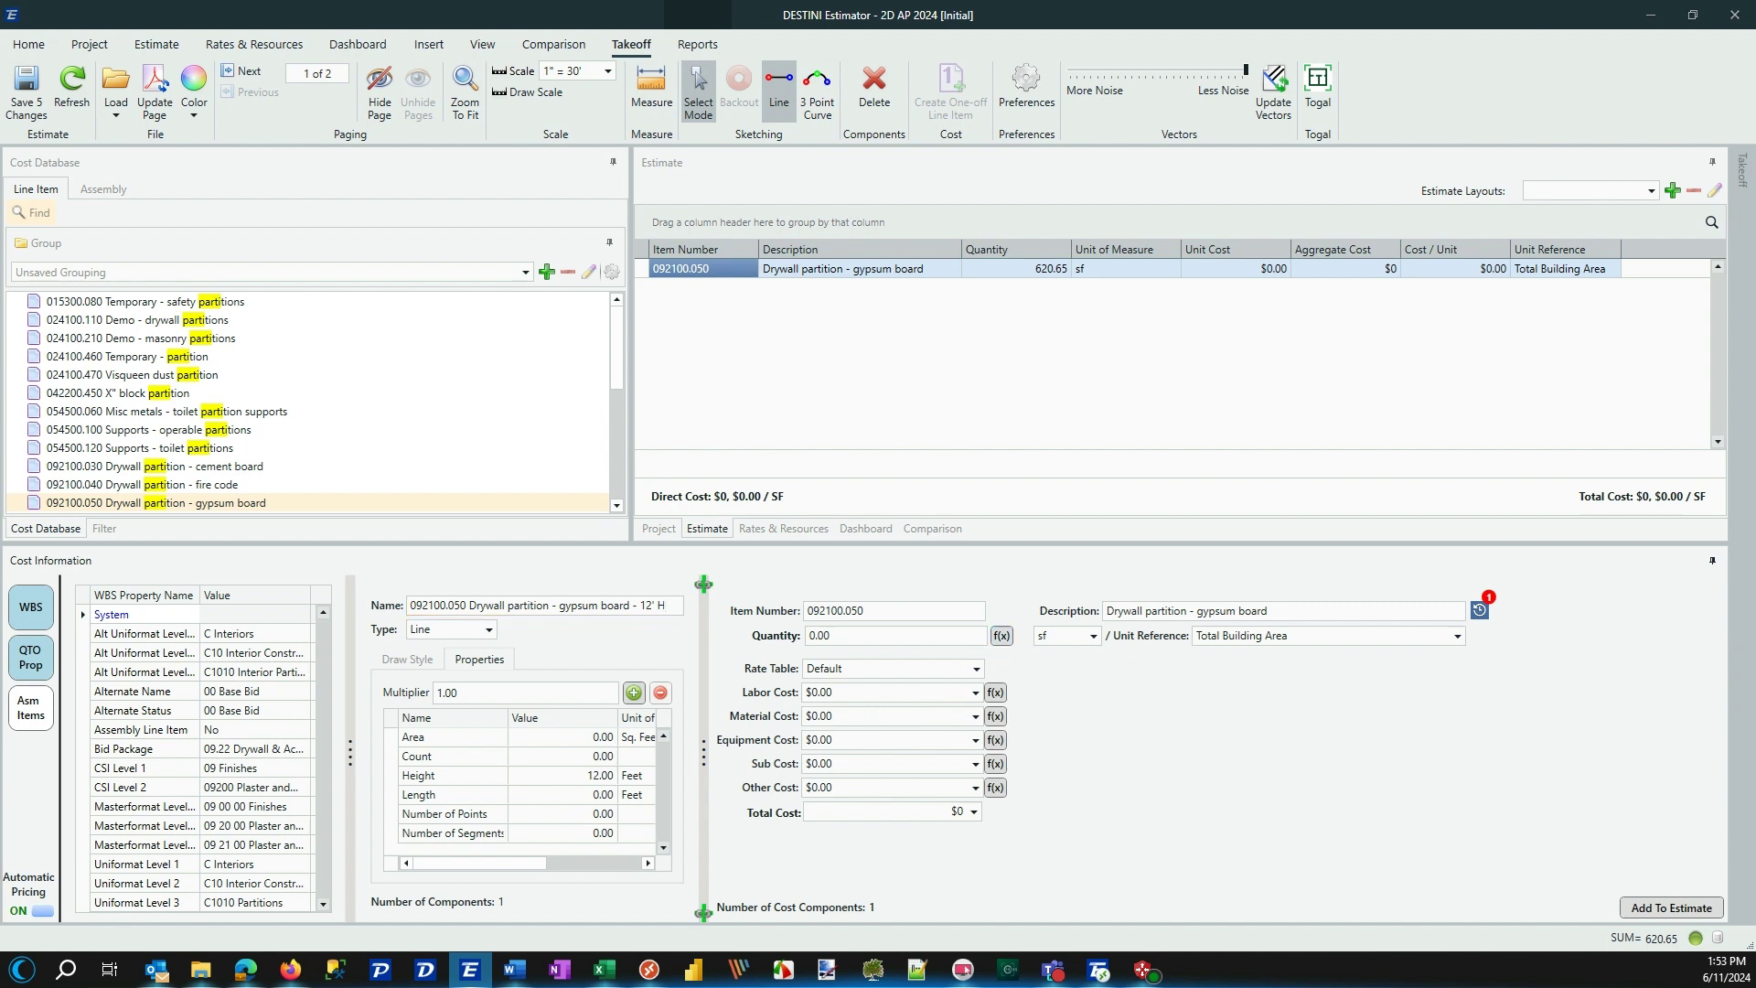
- Define the 12-foot partition item's quantity with the formula Length * Height
{"action": "left_click", "coordinate": [1001, 635]}
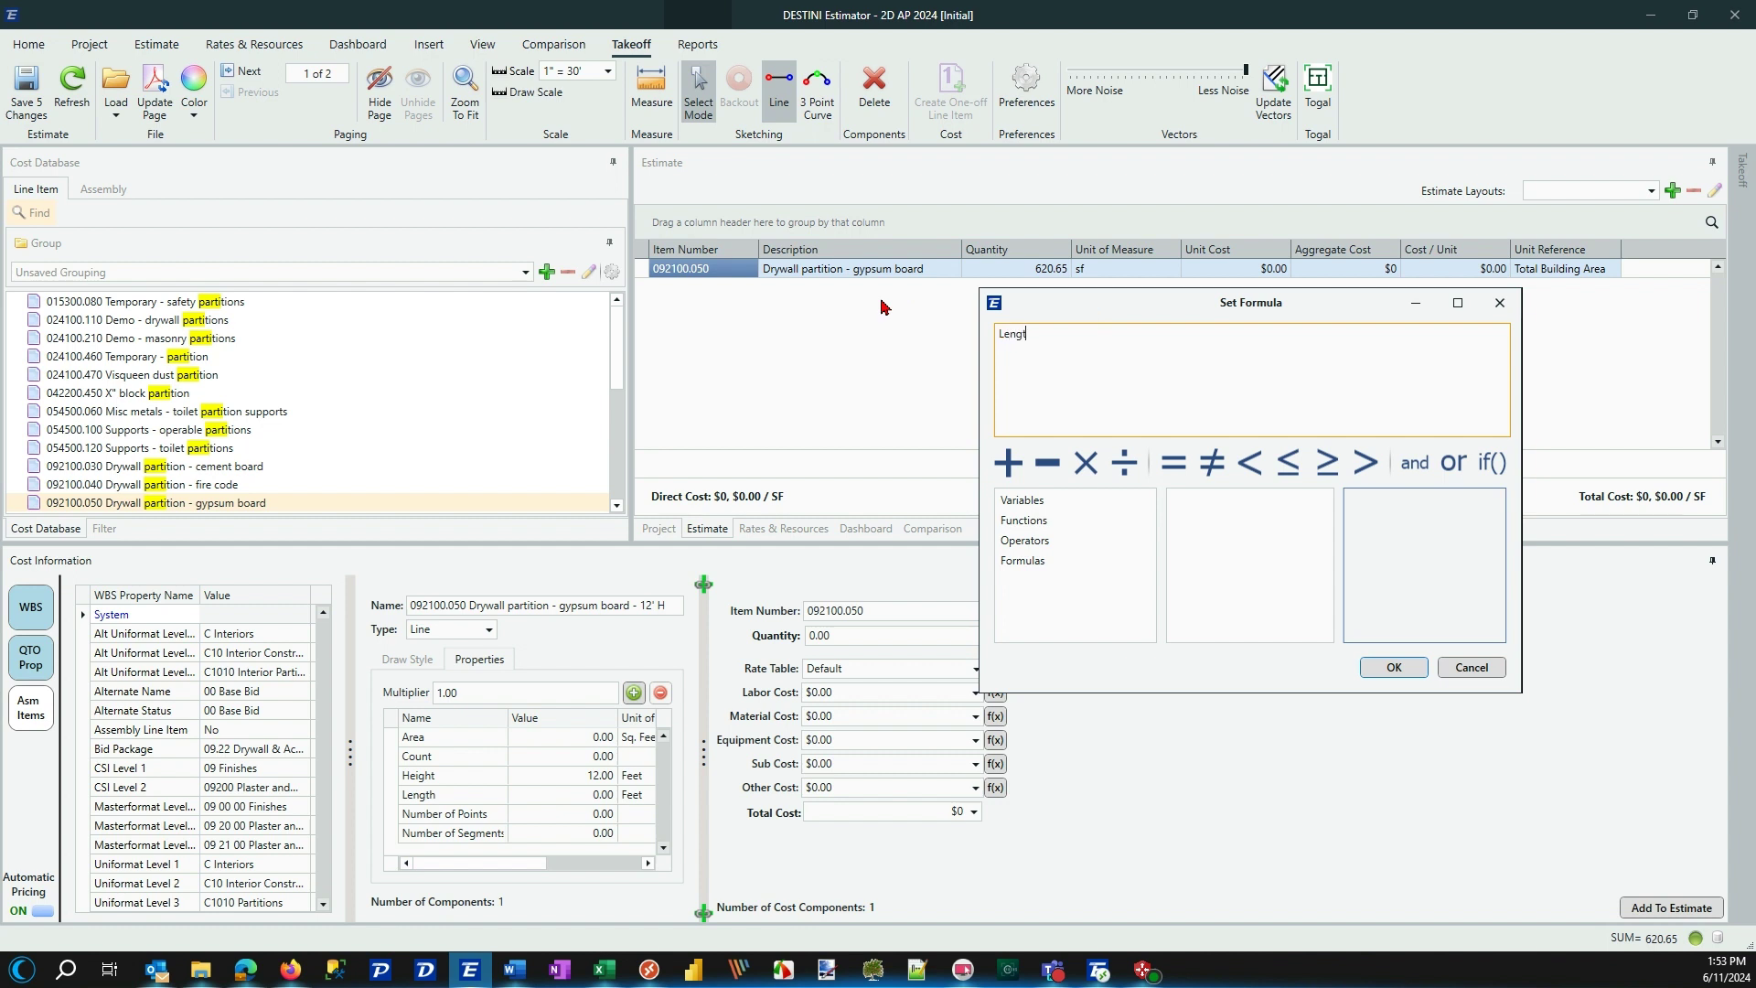
{"action": "type", "text": "Length * Height"}
{"action": "left_click", "coordinate": [1029, 502]}
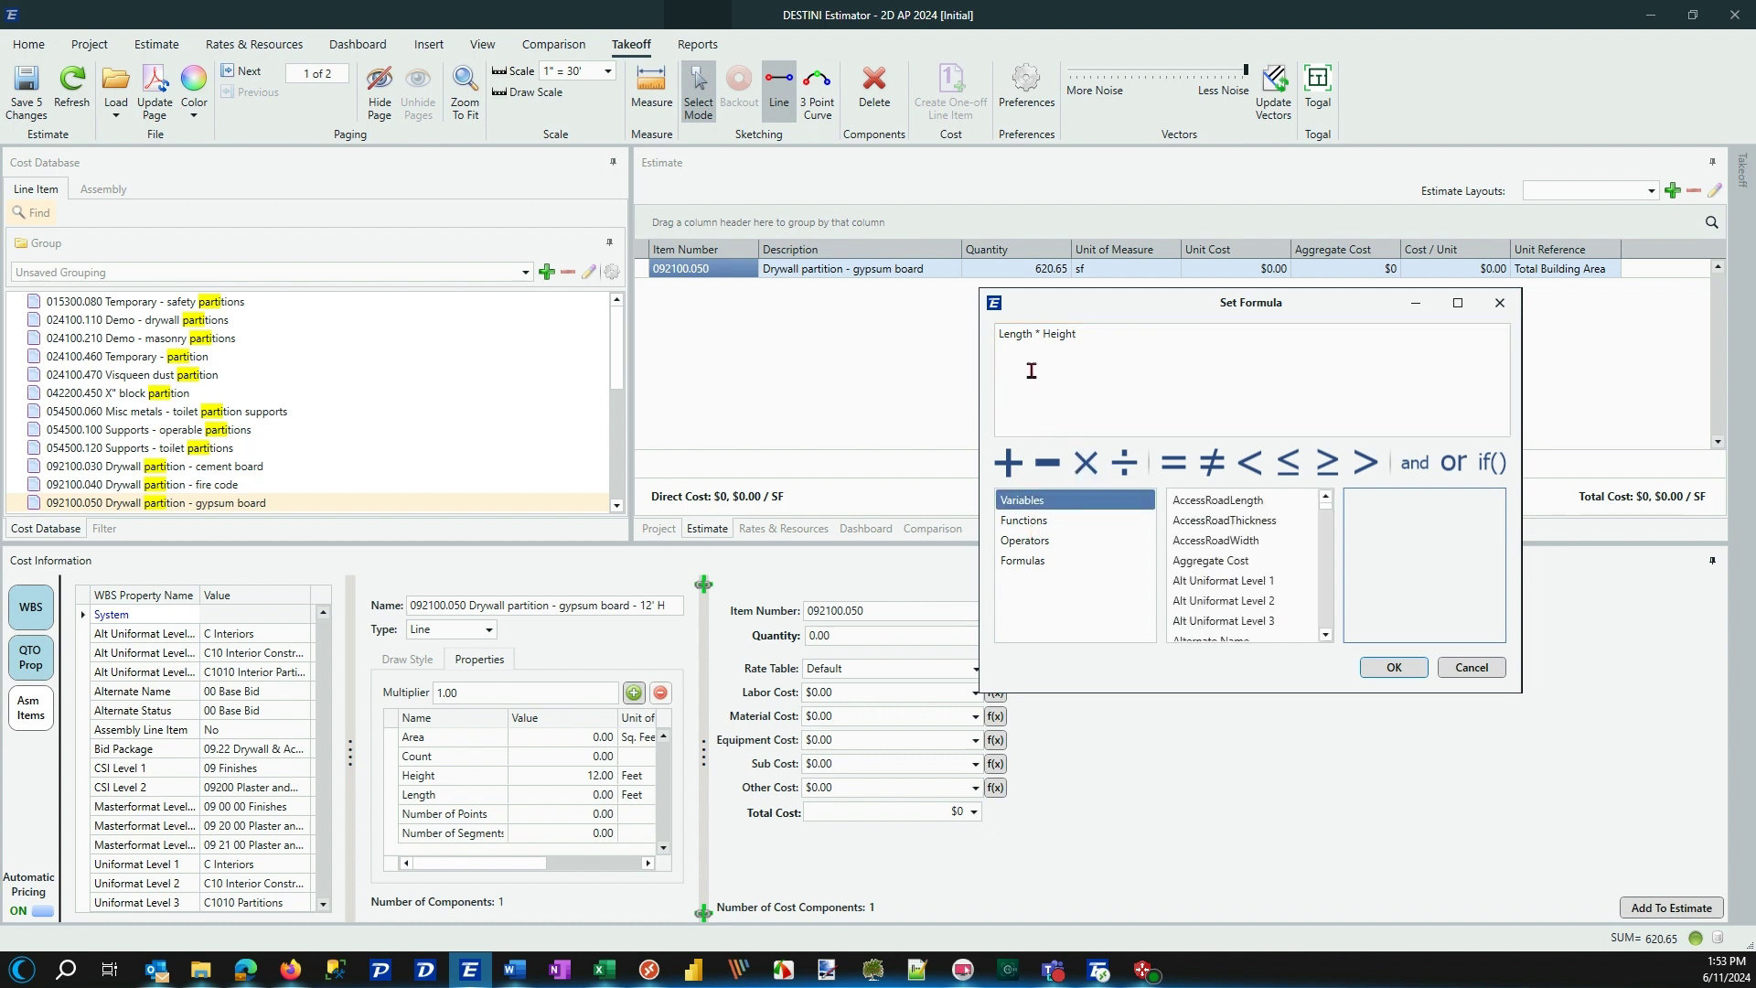
{"action": "left_click", "coordinate": [1404, 669]}
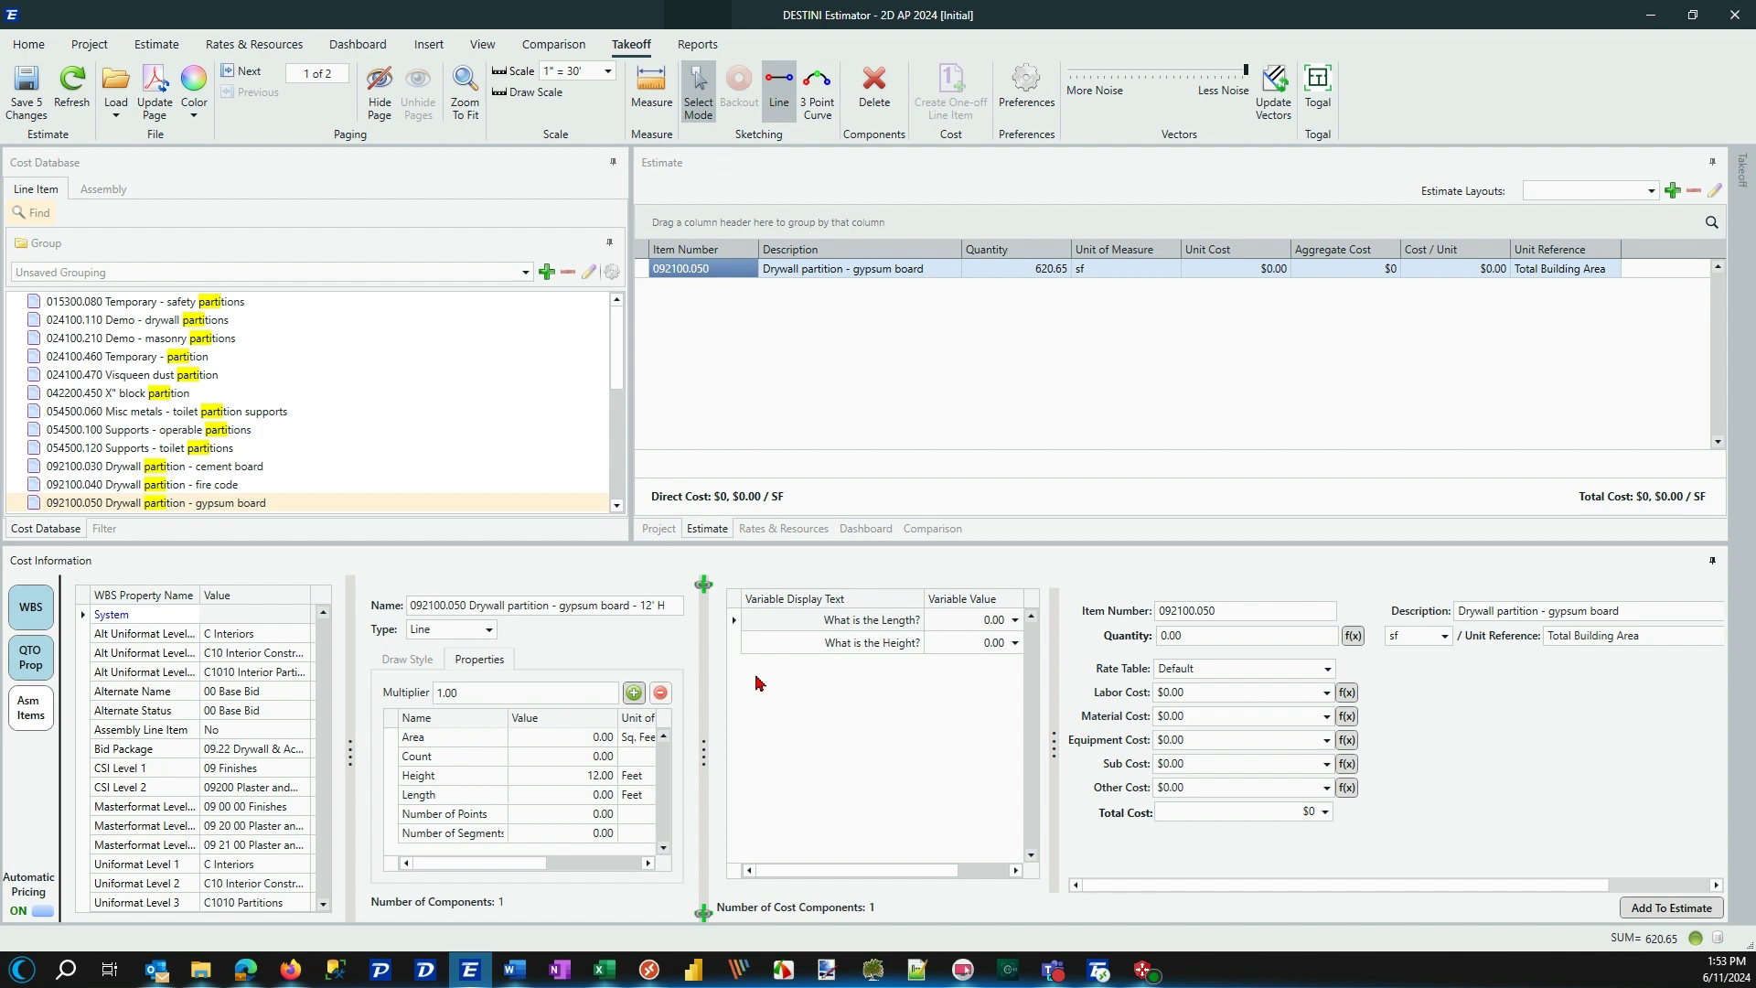
- Assign the System WBS property of the 12-foot partition item to 02 - Tower
{"action": "left_click", "coordinate": [263, 615]}
{"action": "left_click", "coordinate": [302, 615]}
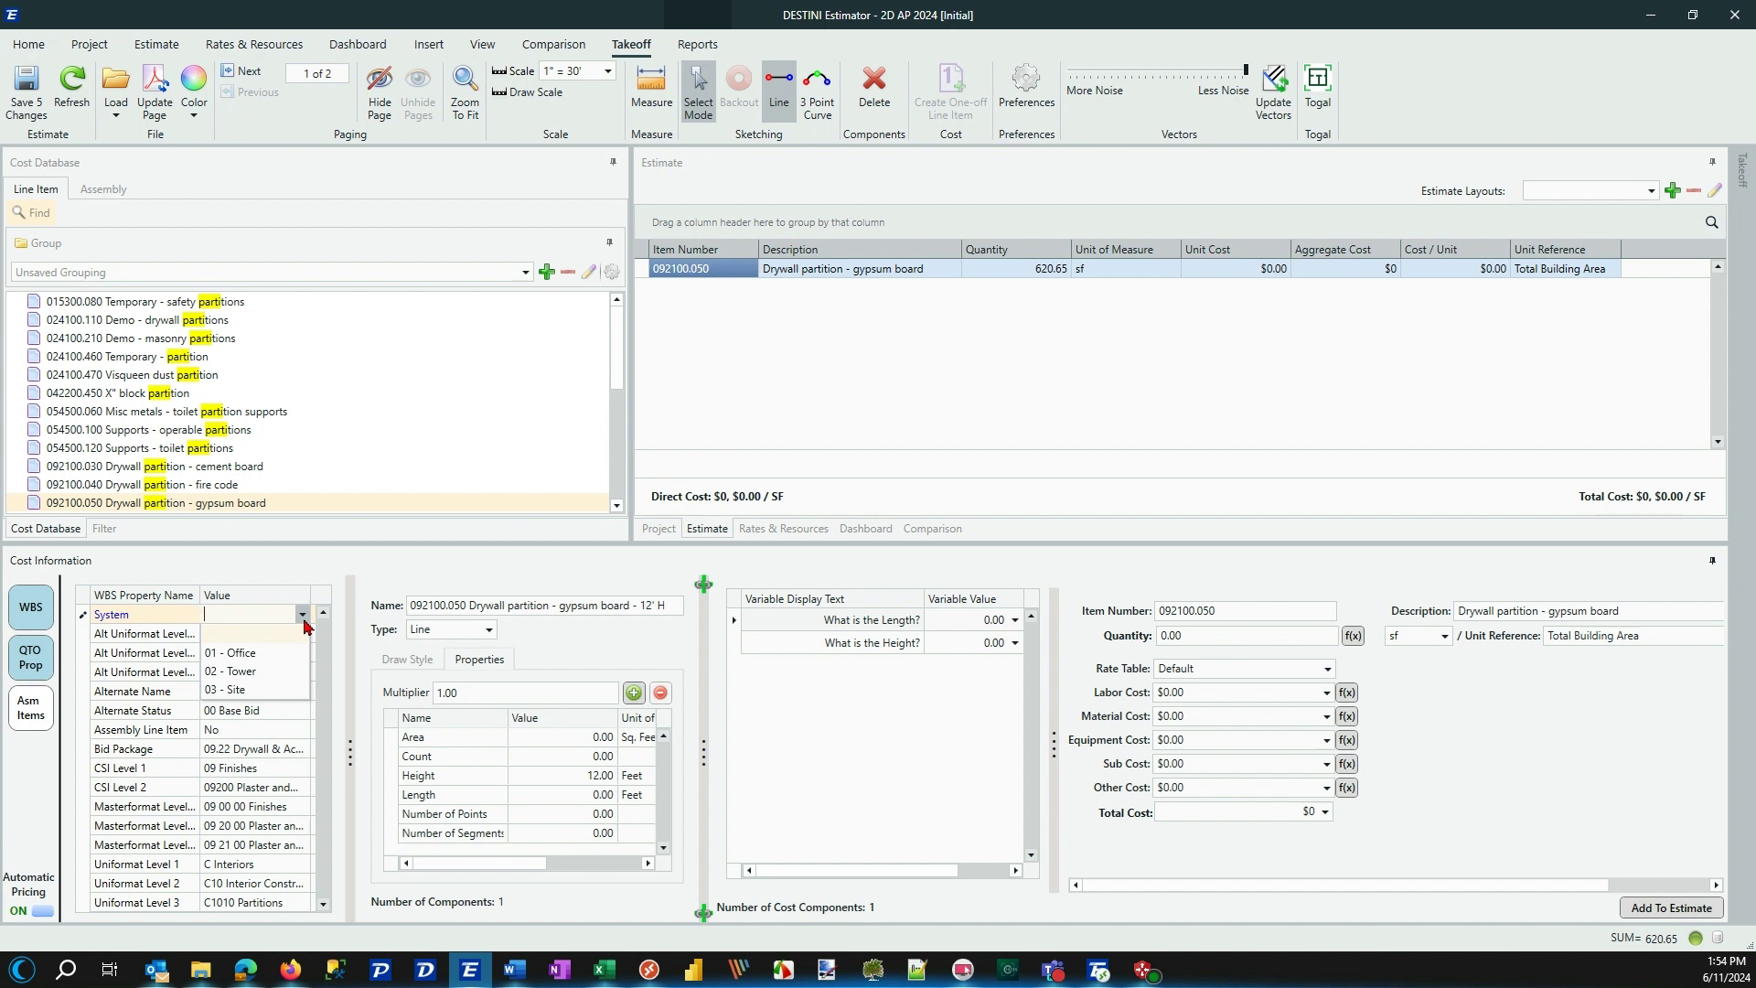
{"action": "left_click", "coordinate": [231, 673]}
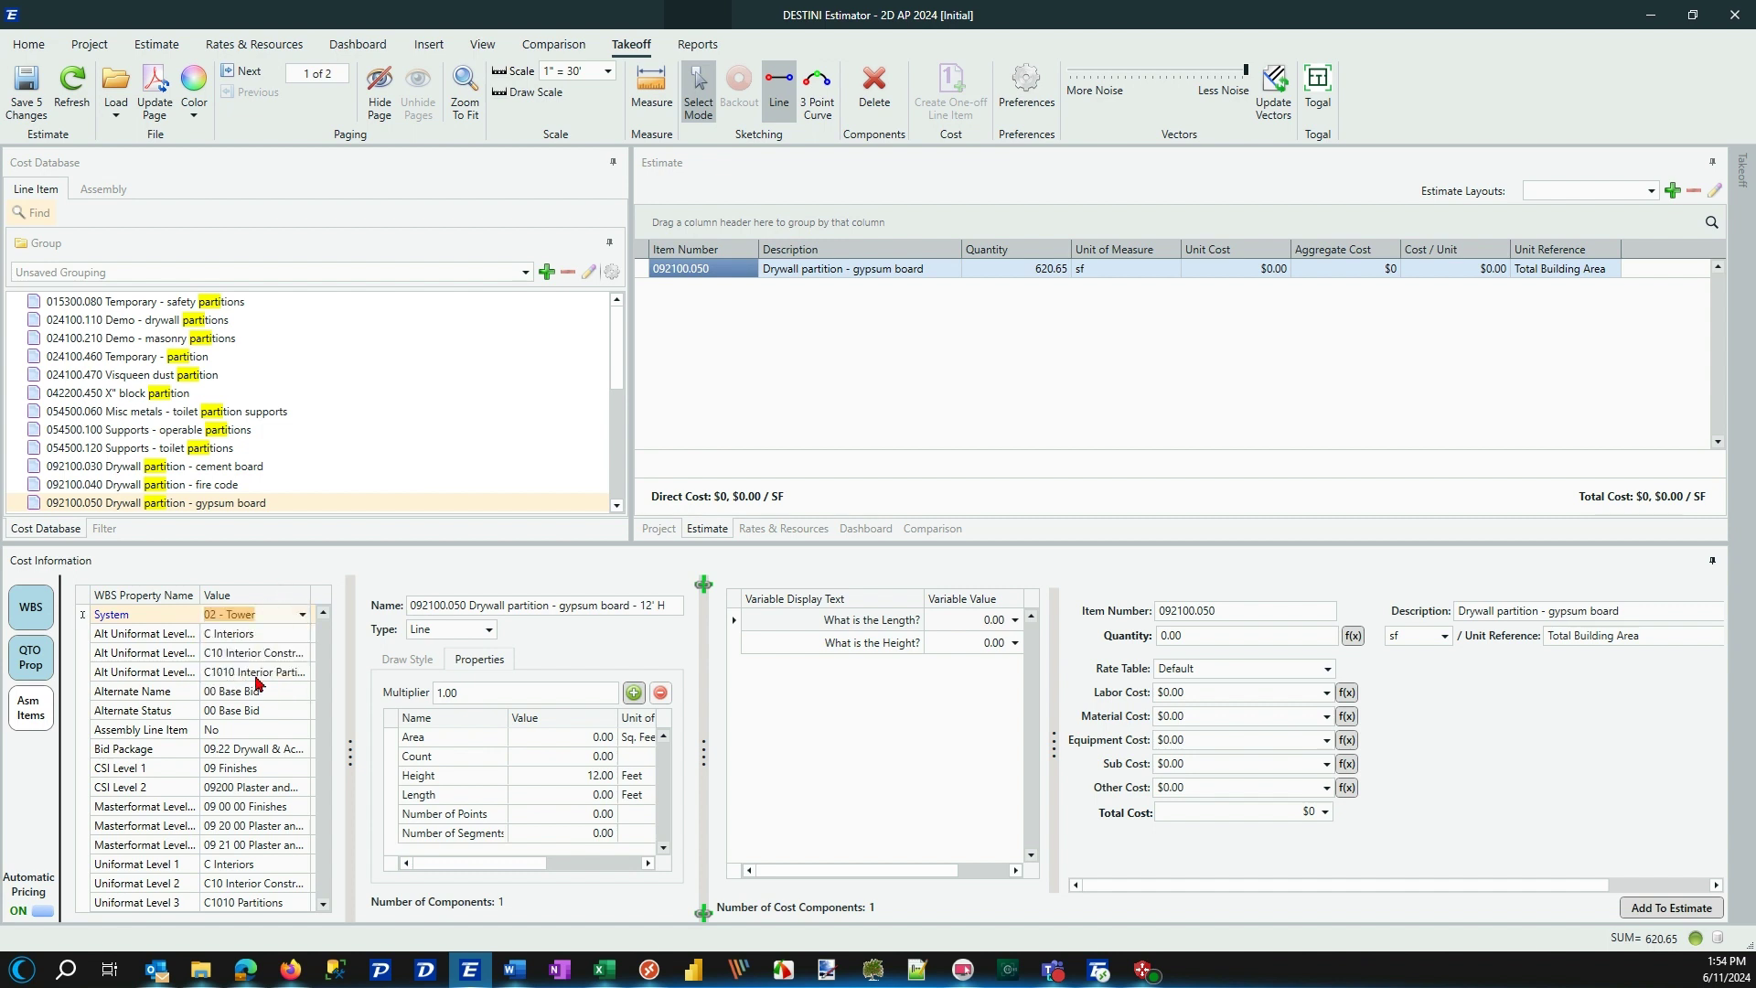
{"action": "key", "text": "Tab"}
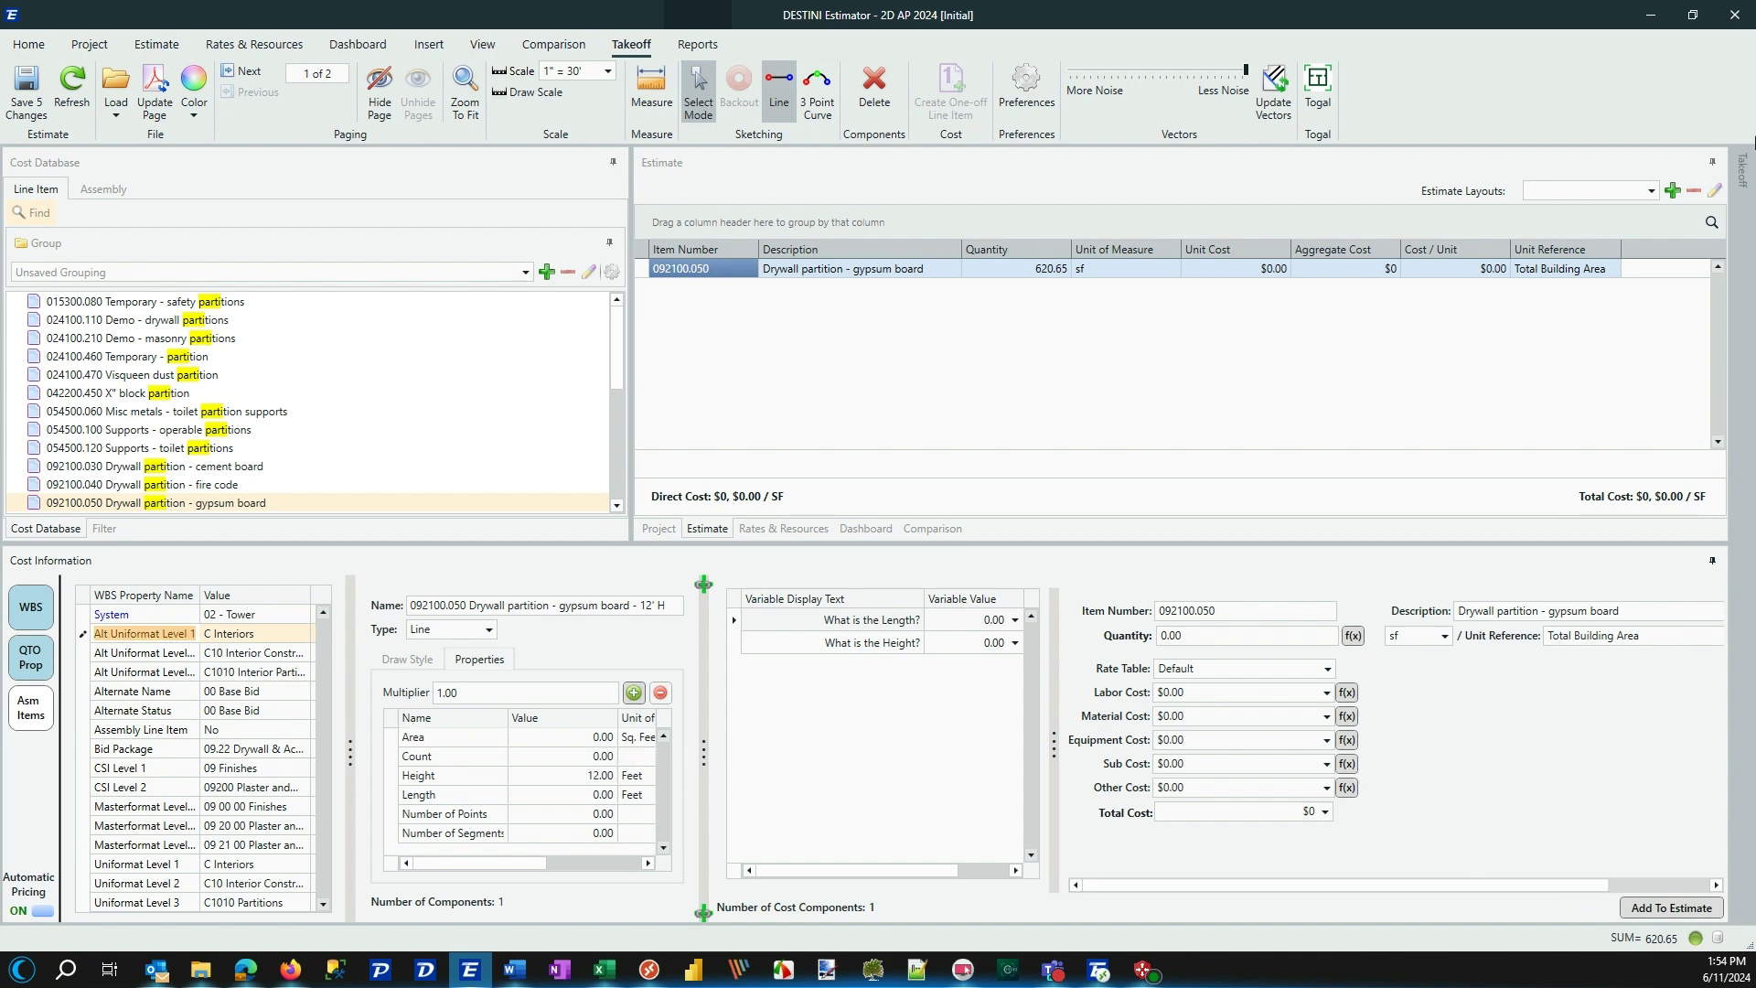
- Draw a four-segment 12-foot-high partition about 594 feet long around the courtyard block's perimeter, and bring up the grouped estimate filter
{"action": "left_click", "coordinate": [1713, 164]}
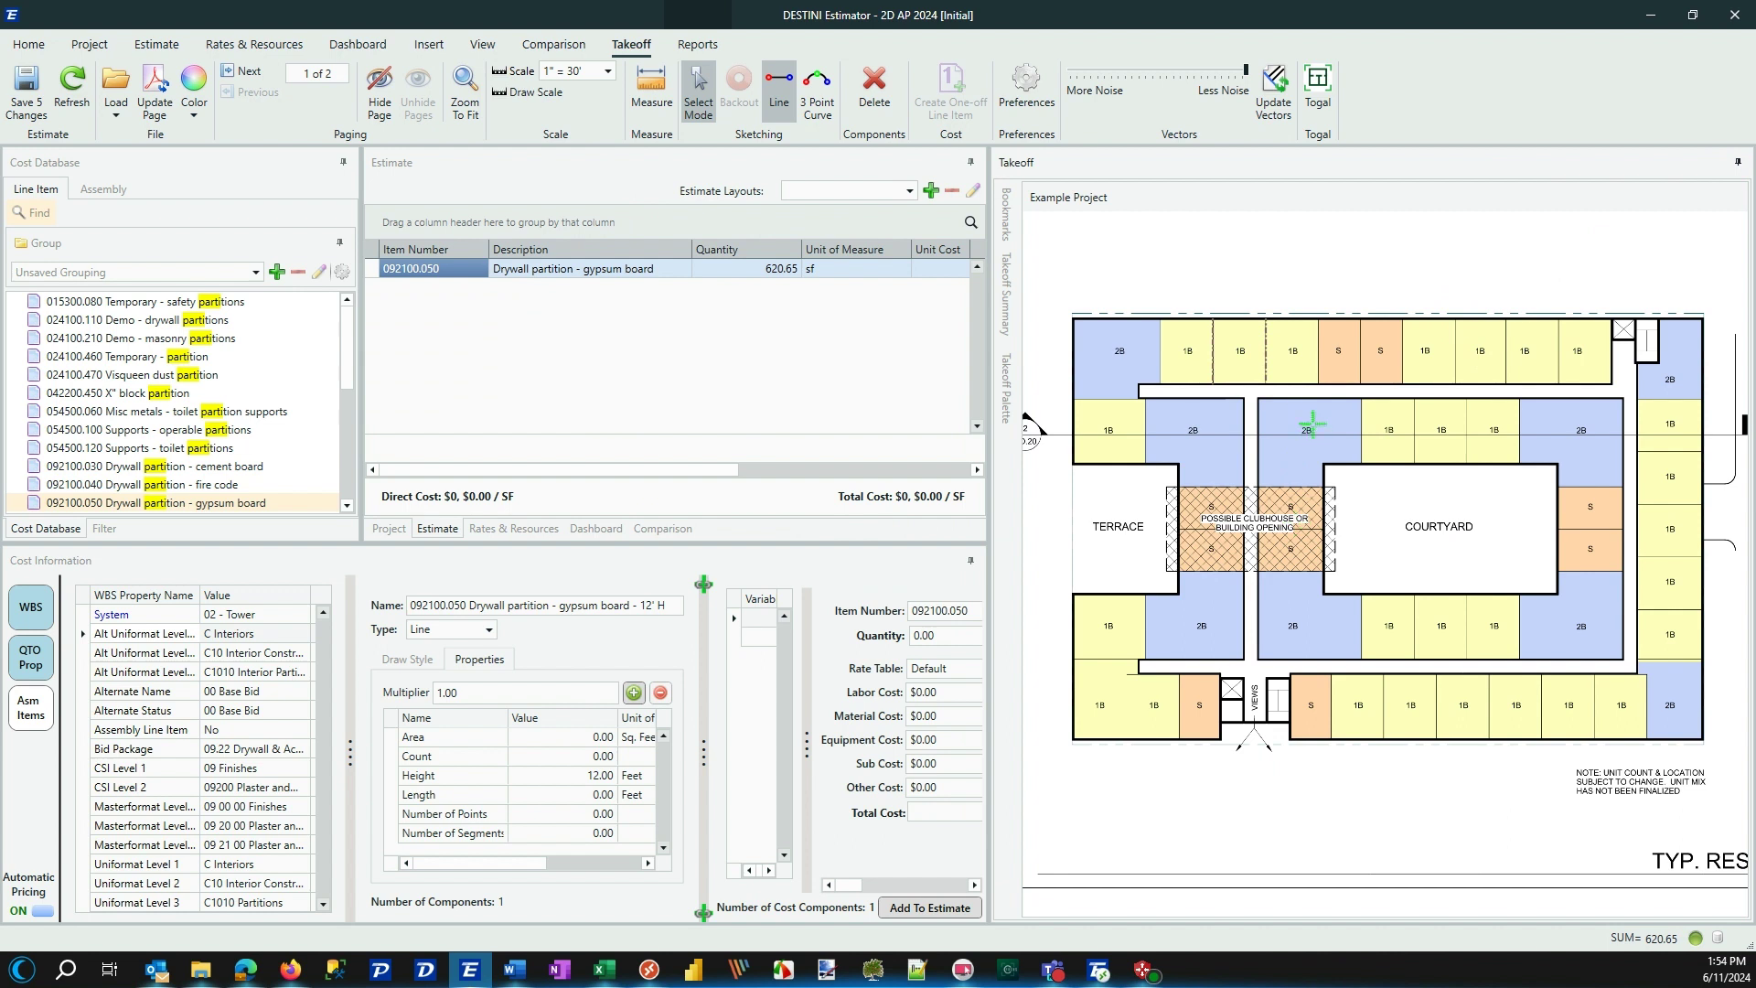
{"action": "left_click_drag", "start_coordinate": [1259, 395], "coordinate": [1623, 660]}
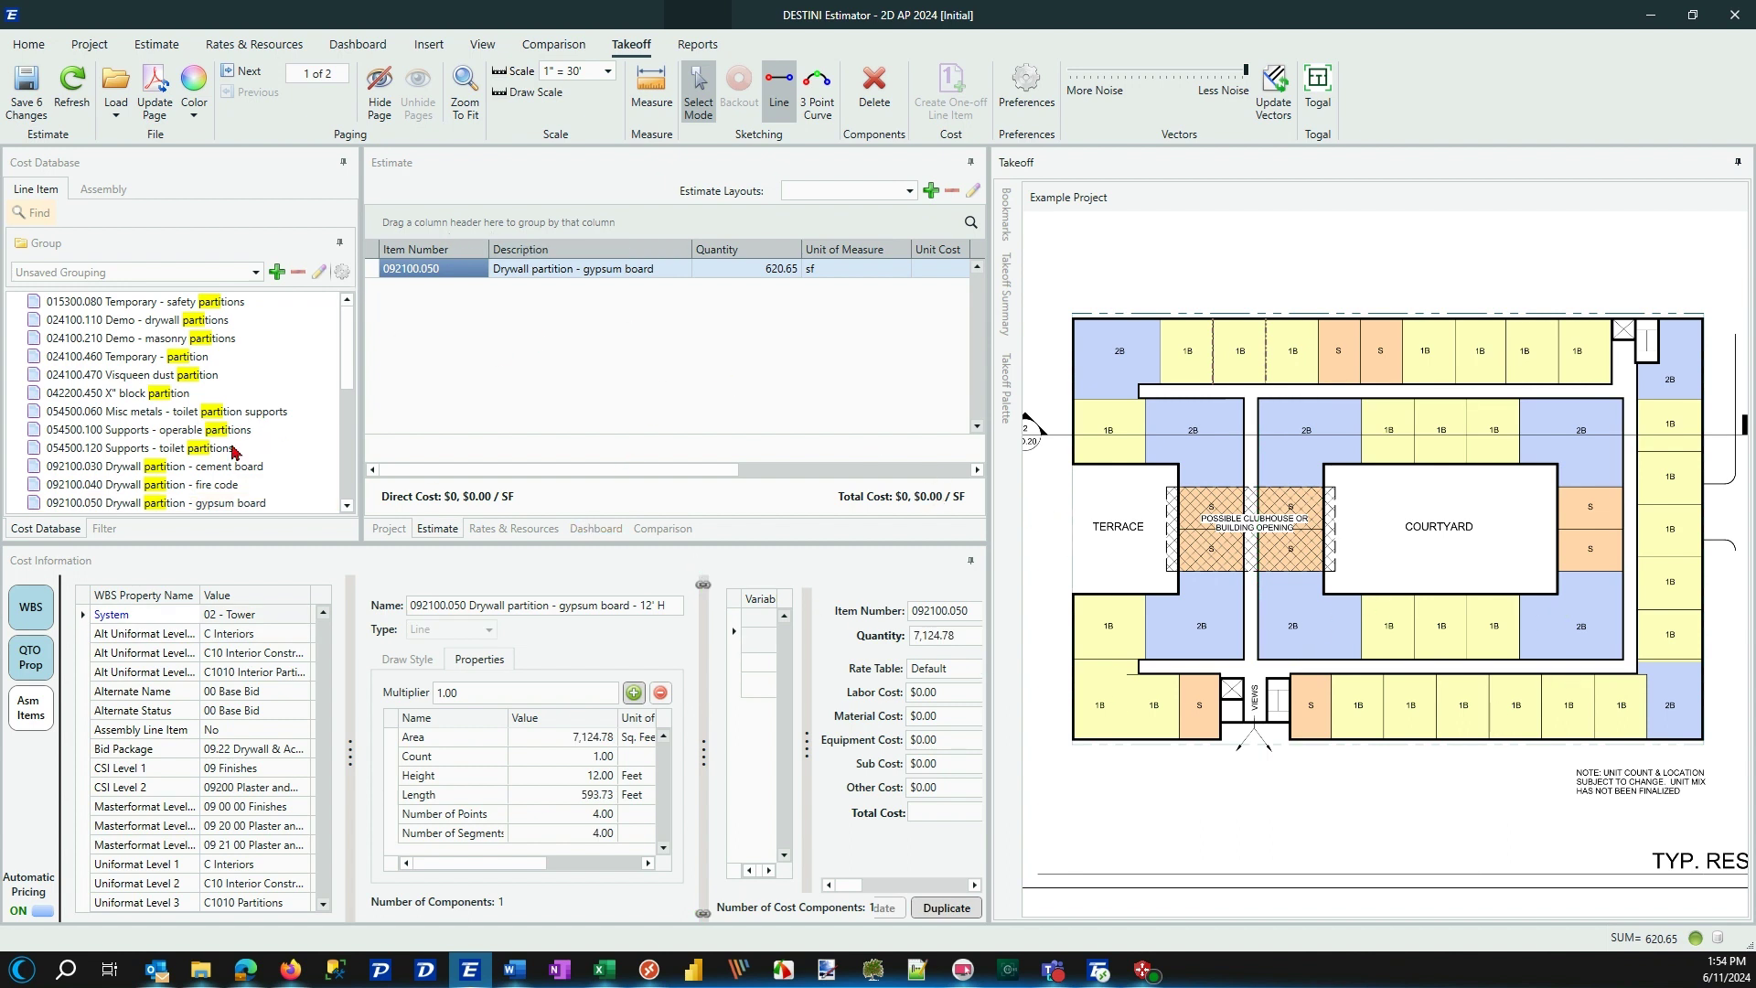
{"action": "left_click", "coordinate": [106, 536]}
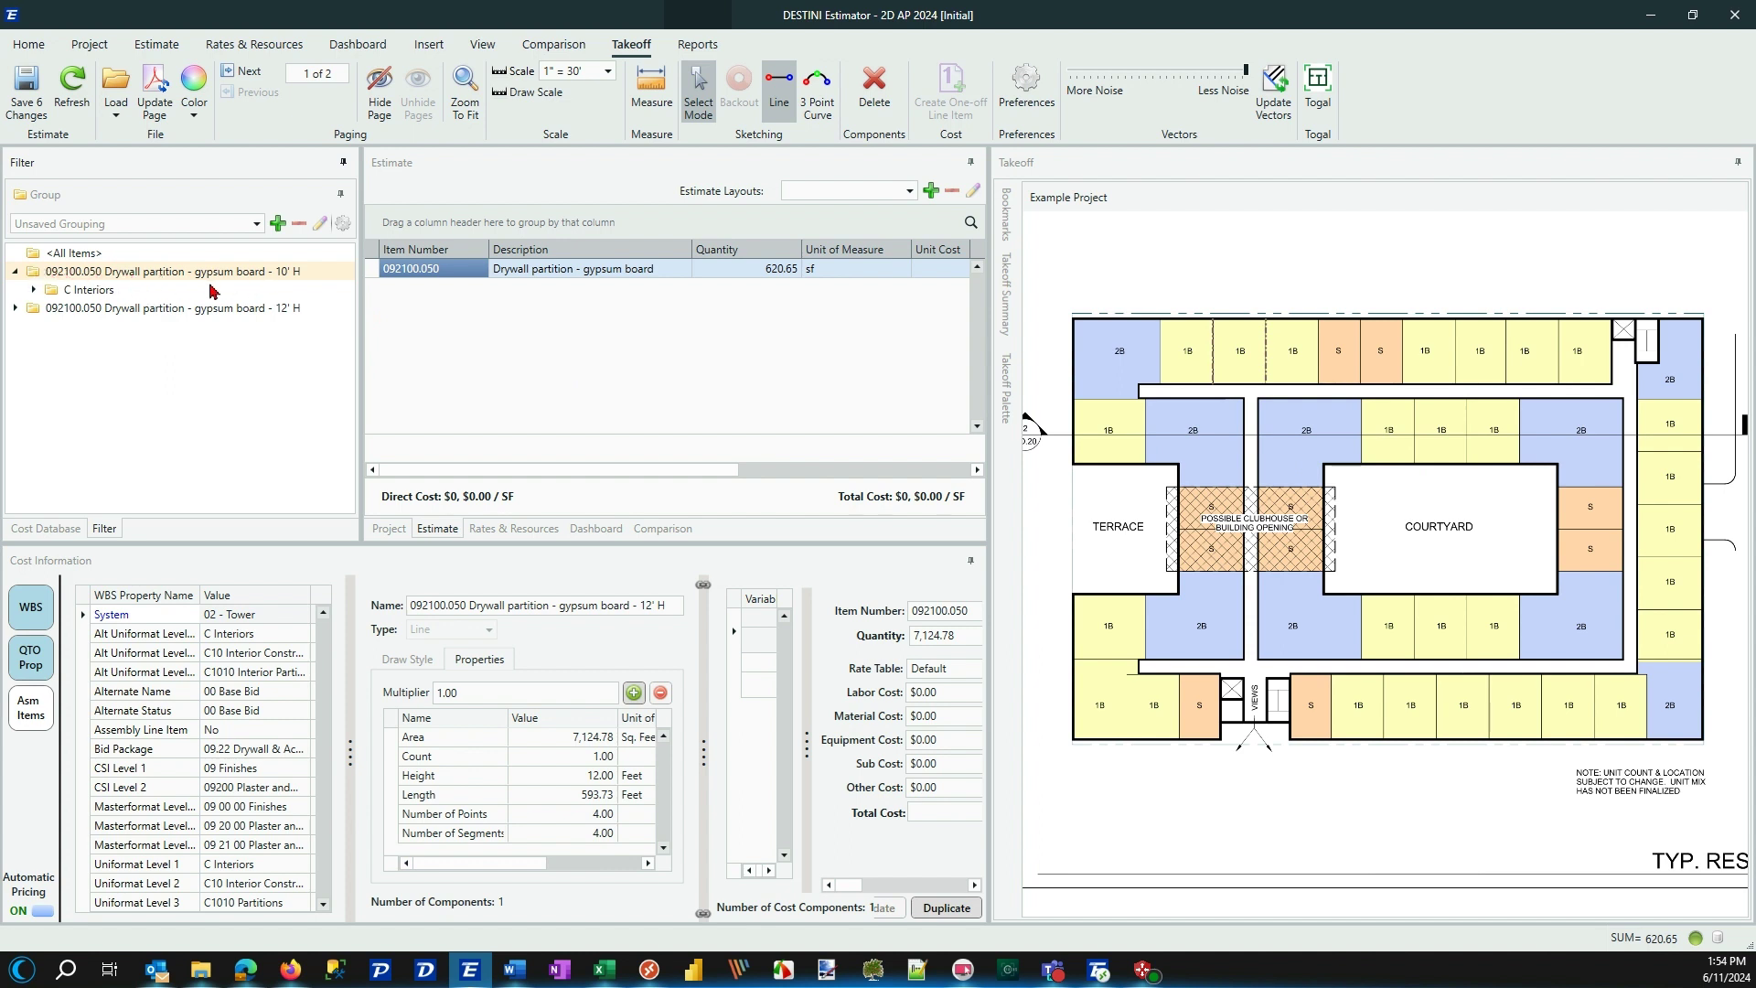
- Filter the estimate by the 10' H and the 12' H drywall partition groups in turn, and return to all items
{"action": "left_click", "coordinate": [80, 257]}
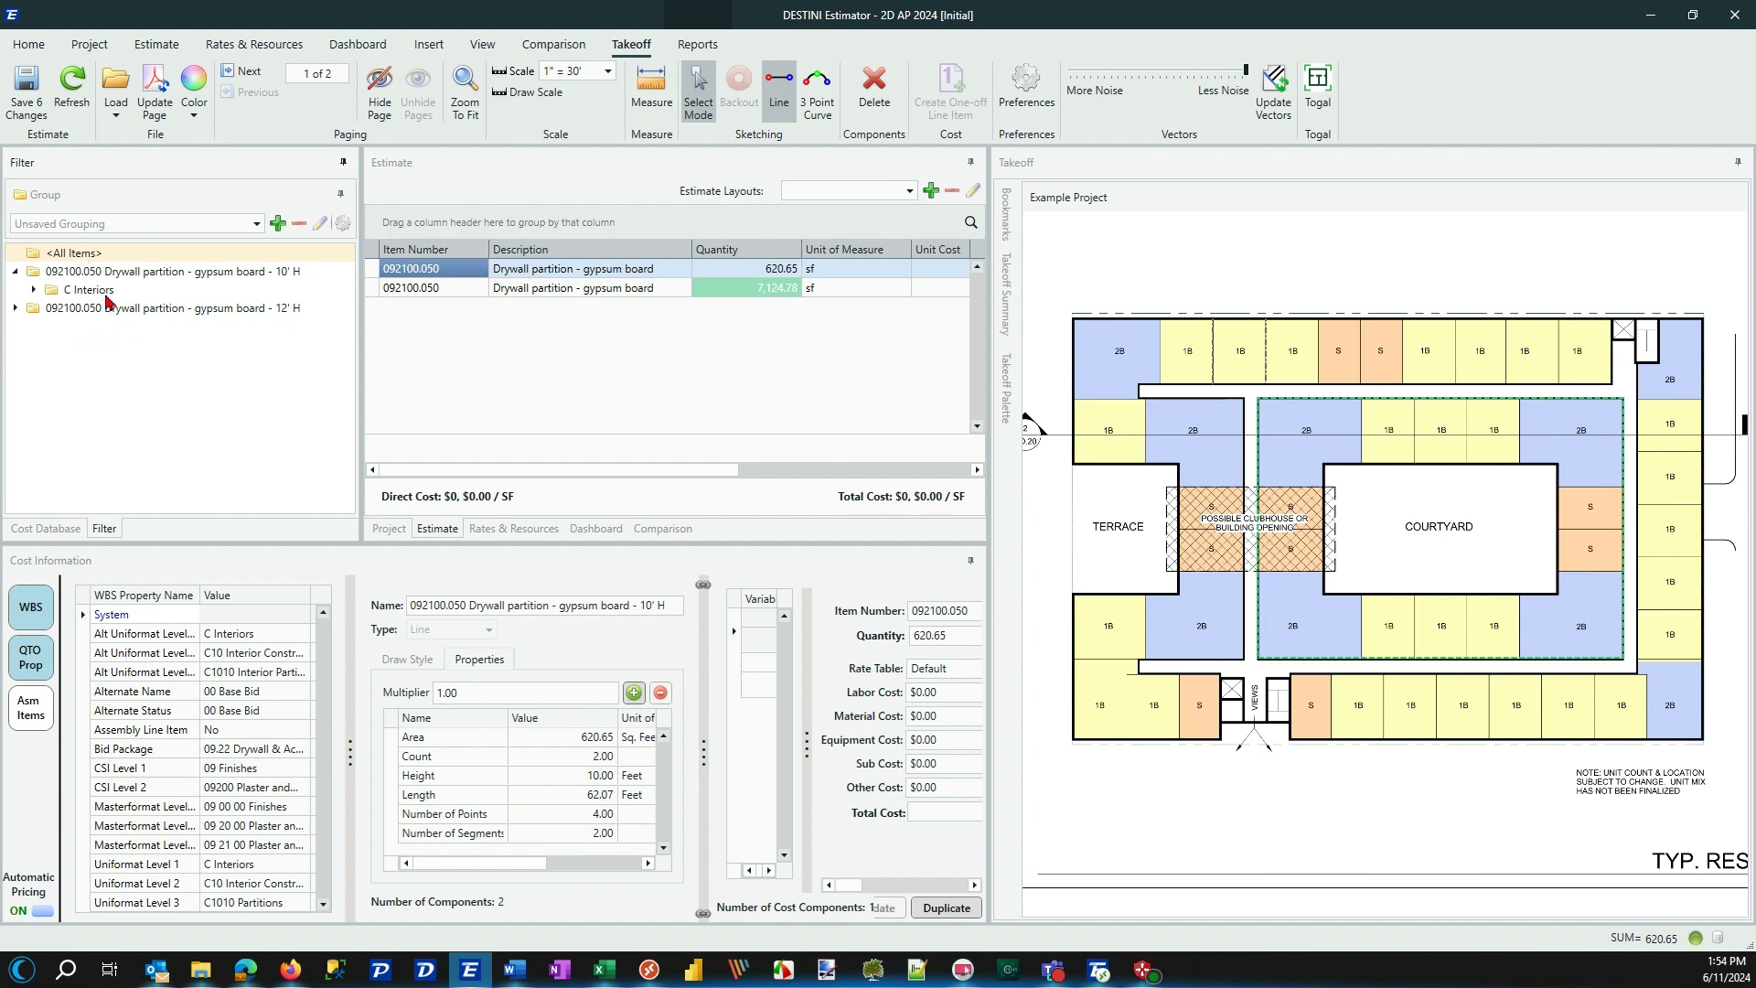
{"action": "left_click", "coordinate": [298, 272]}
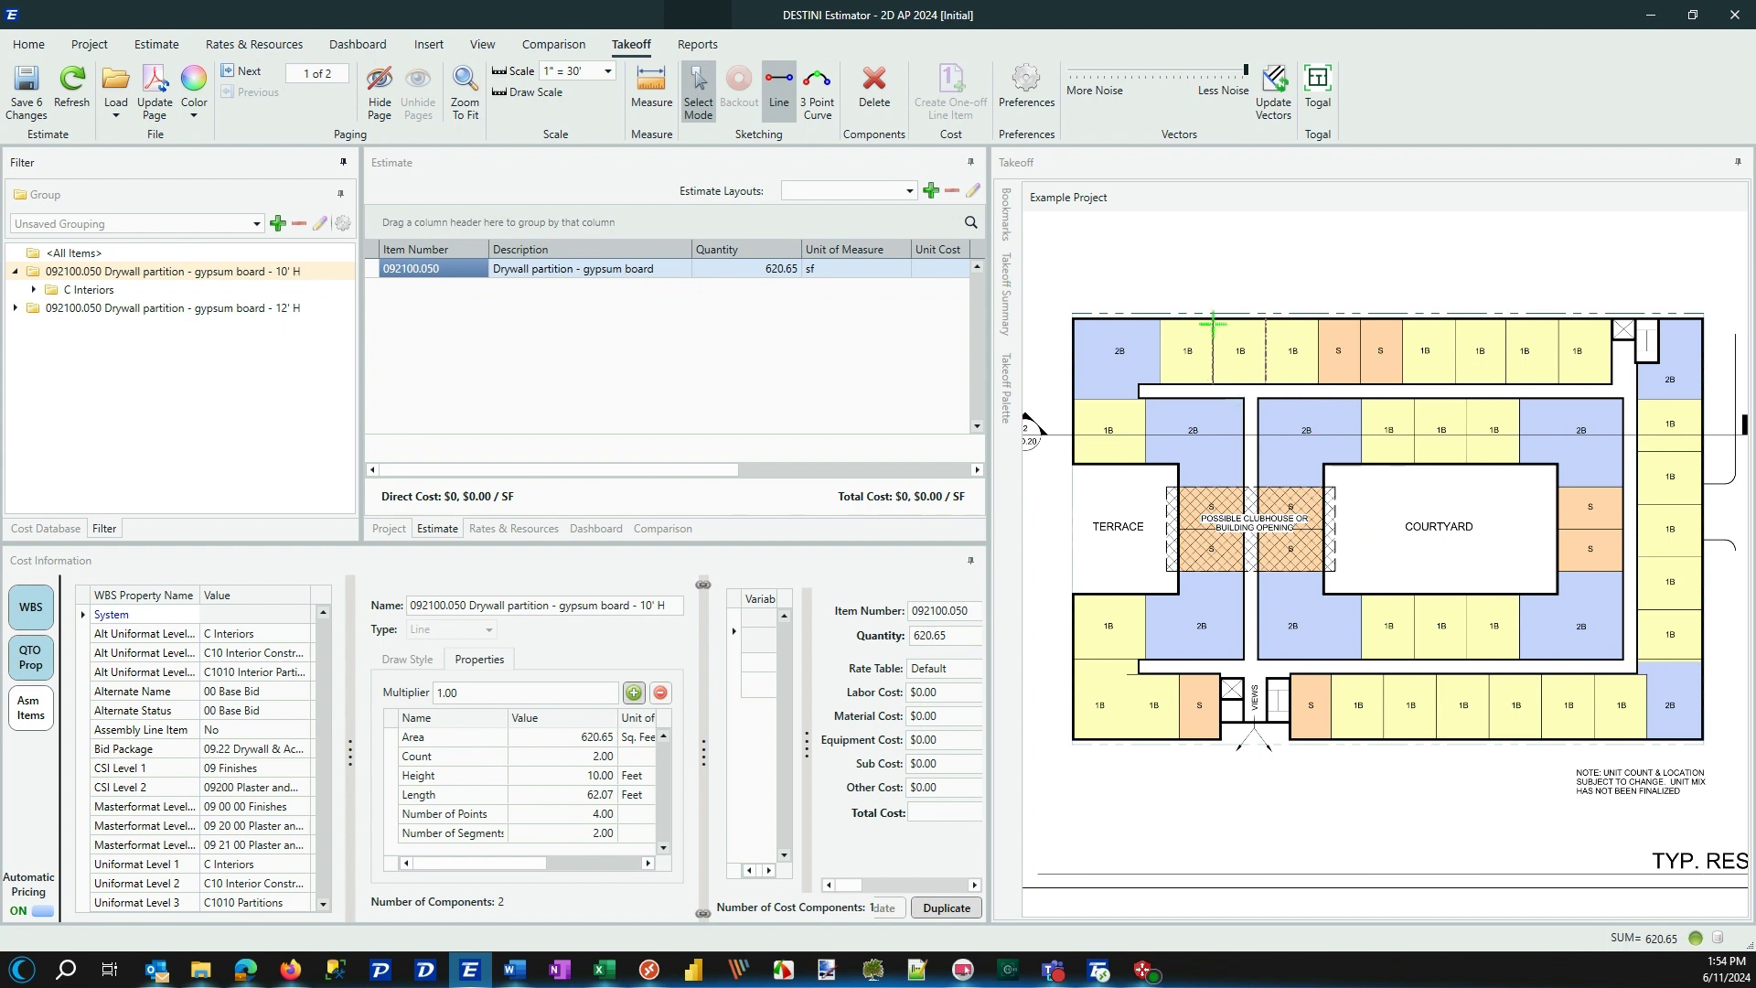
{"action": "left_click", "coordinate": [219, 310]}
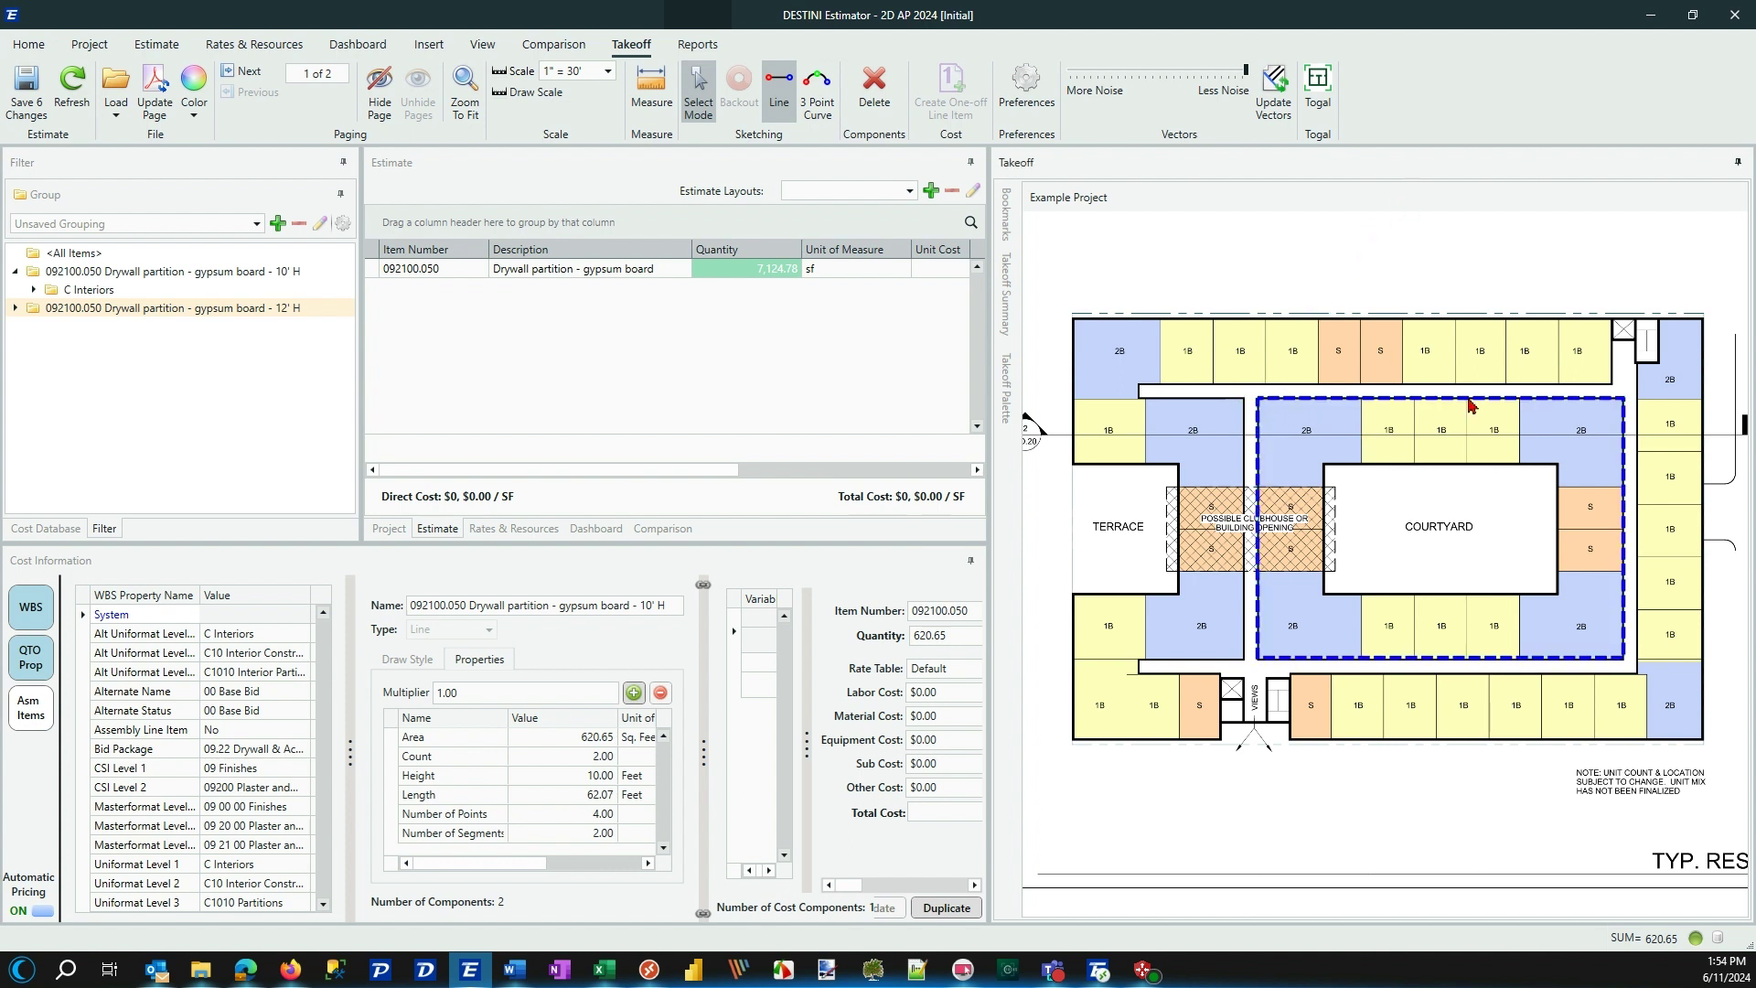
{"action": "left_click", "coordinate": [73, 254]}
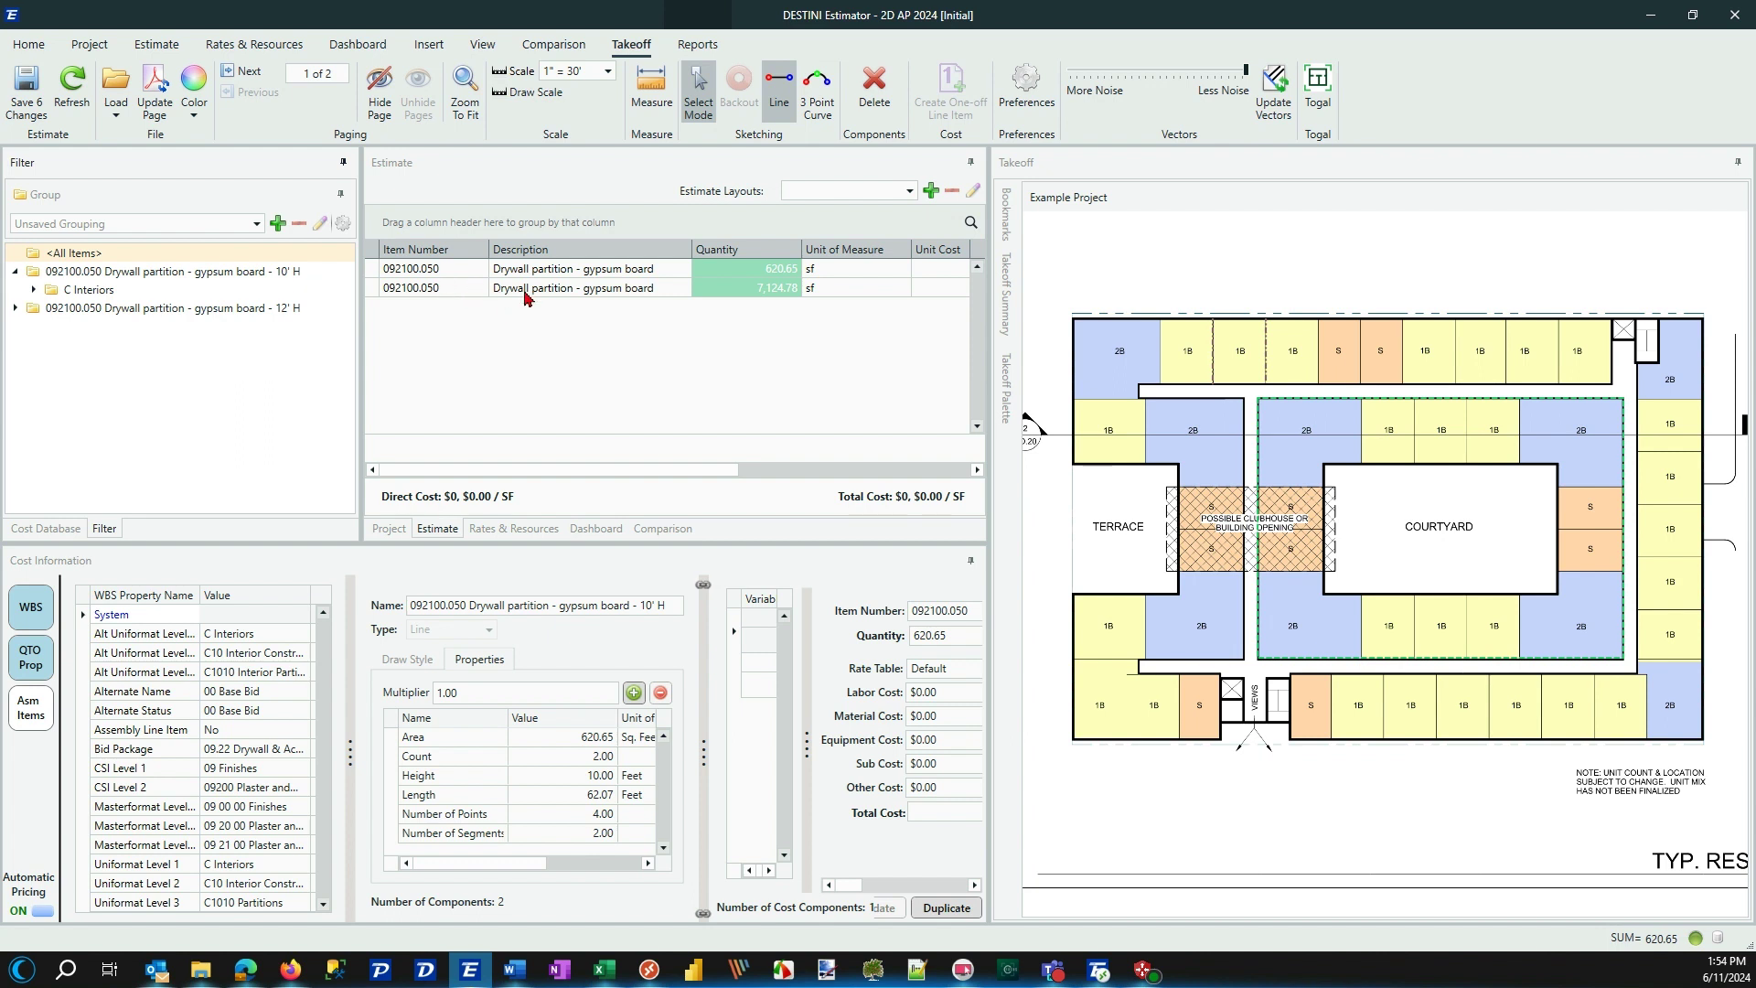
- Roll up the two gypsum board drywall partition line items into a single line and review its unit and cost columns
{"action": "right_click", "coordinate": [370, 291]}
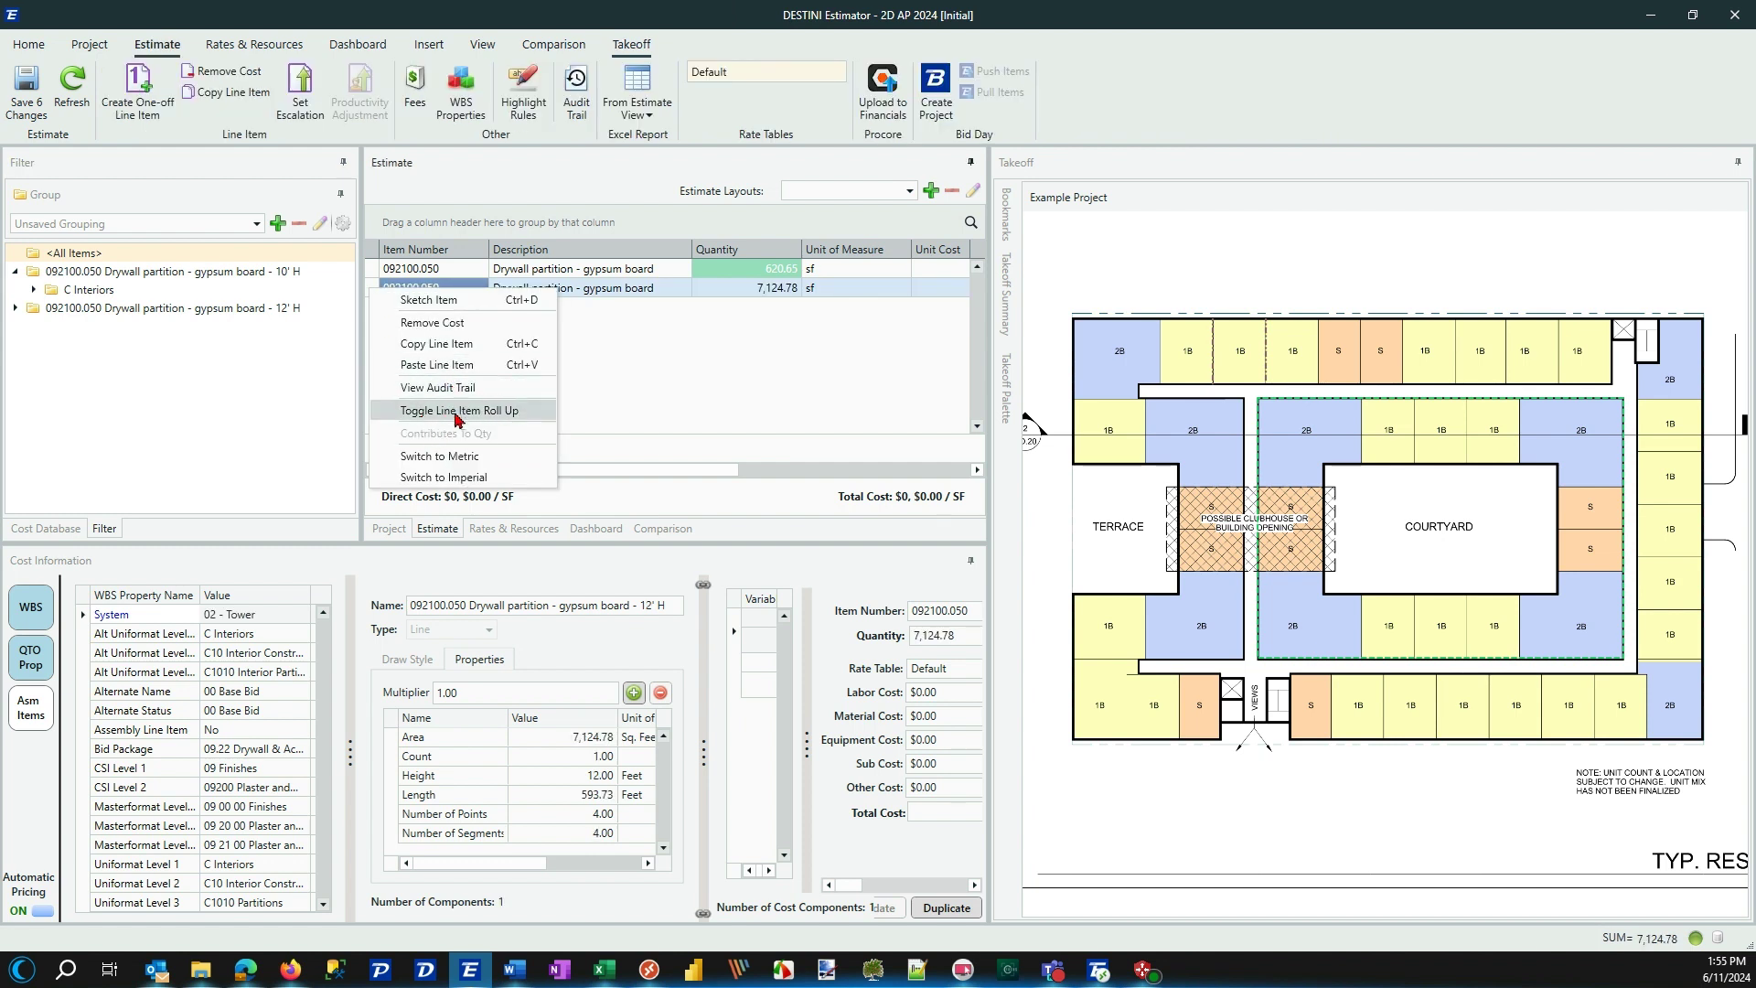
{"action": "left_click", "coordinate": [459, 420]}
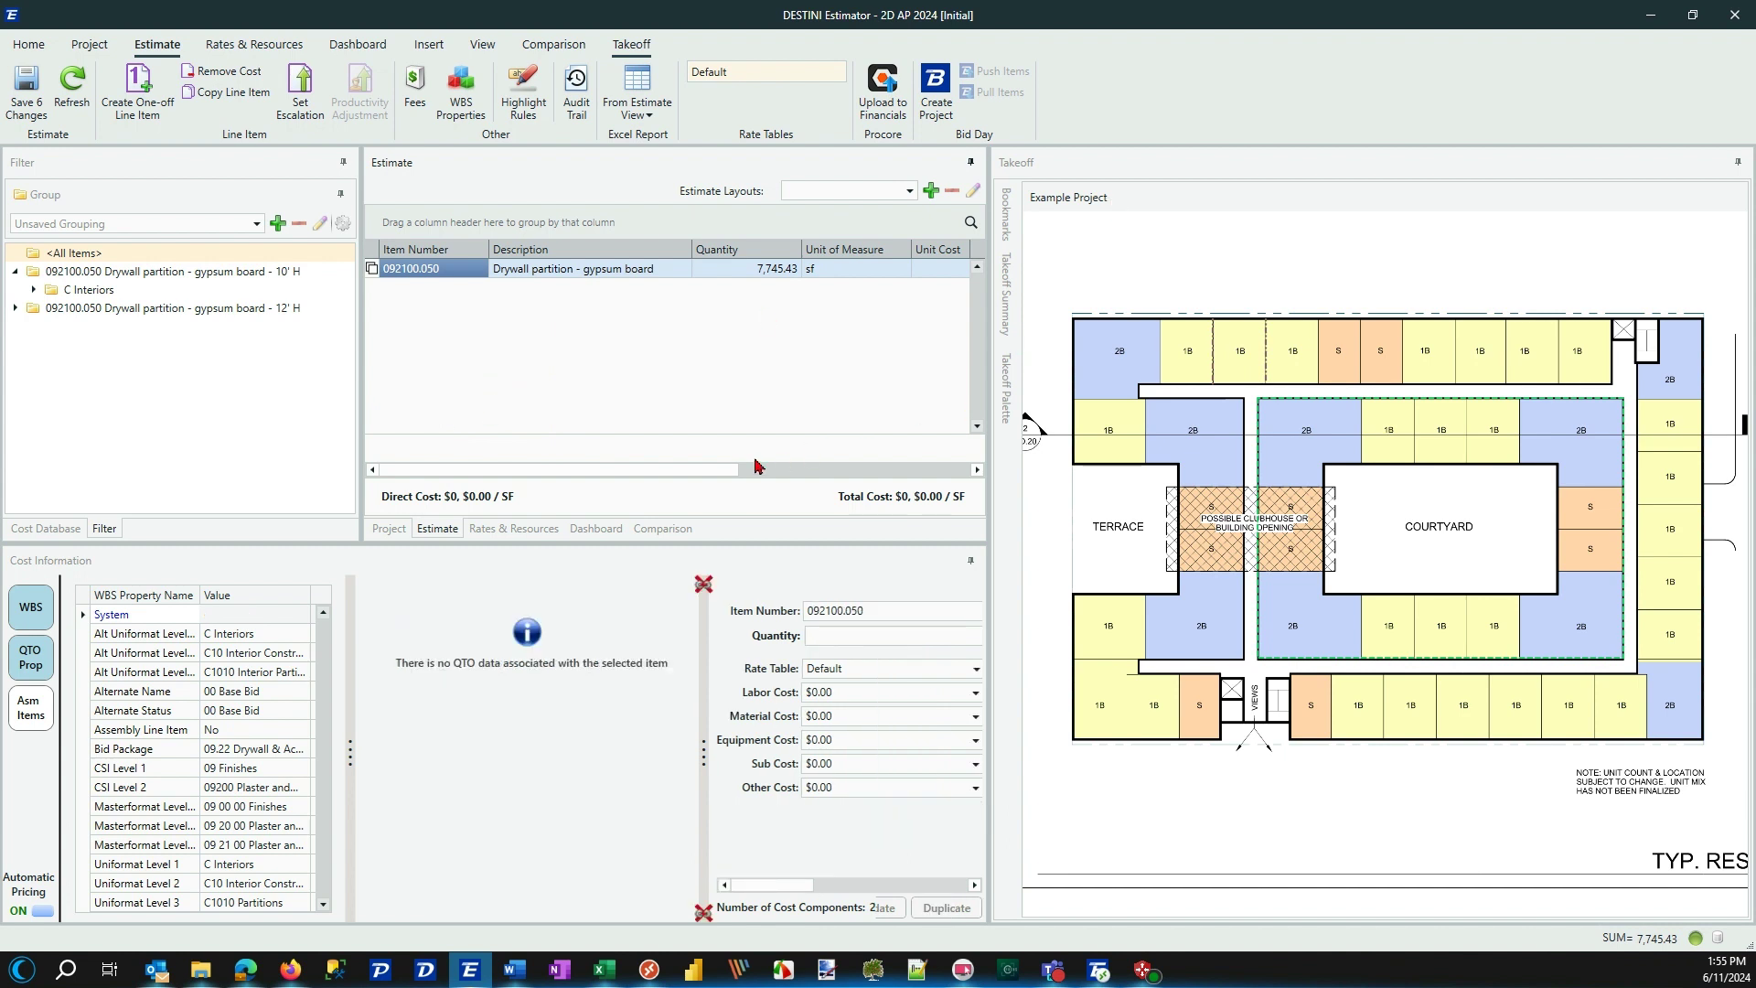
{"action": "left_click_drag", "start_coordinate": [741, 469], "coordinate": [967, 485]}
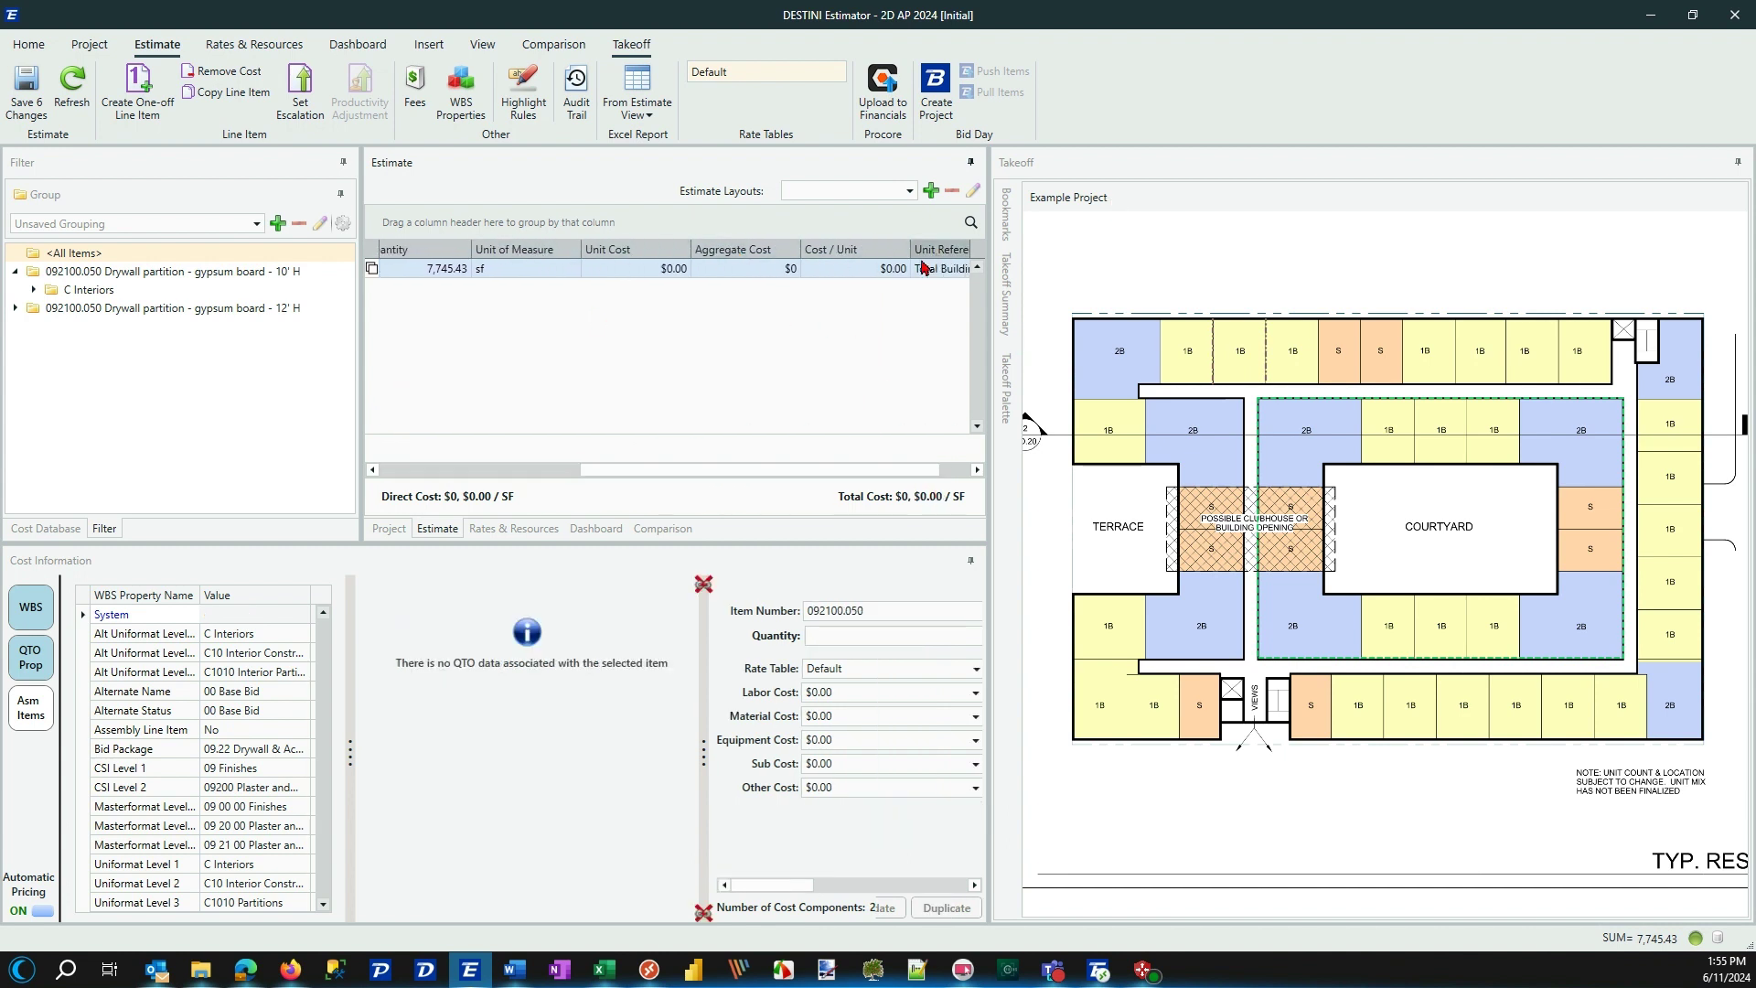
{"action": "left_click_drag", "start_coordinate": [589, 470], "coordinate": [546, 475]}
{"action": "left_click", "coordinate": [546, 475]}
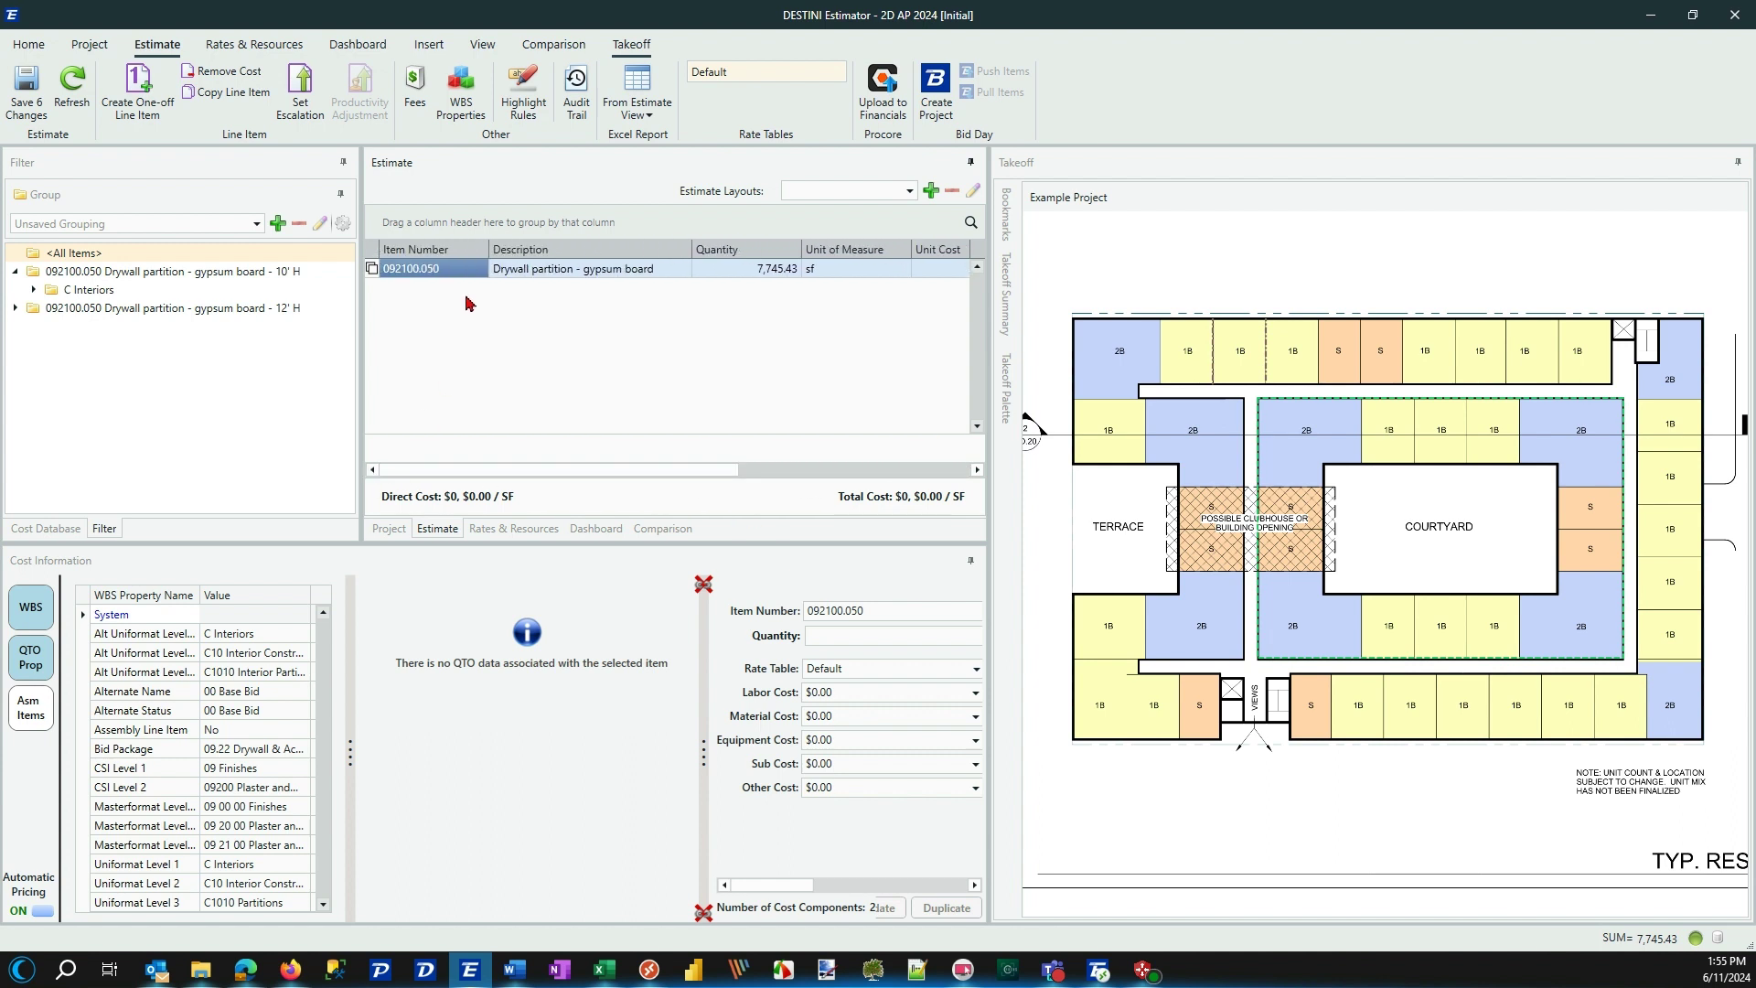